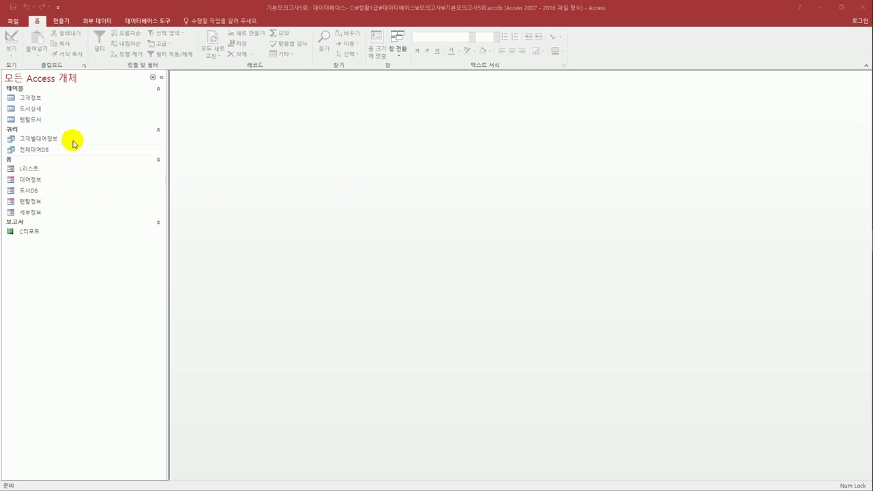
# Step: Open the 고객정보 table in design view and select its 회원번호 field
pyautogui.click(65, 101)
pyautogui.rightClick(65, 101)
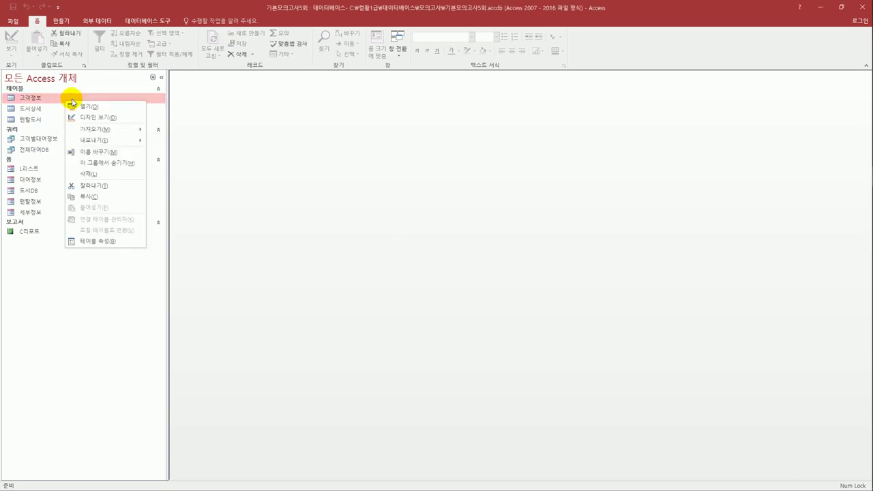
pyautogui.click(114, 116)
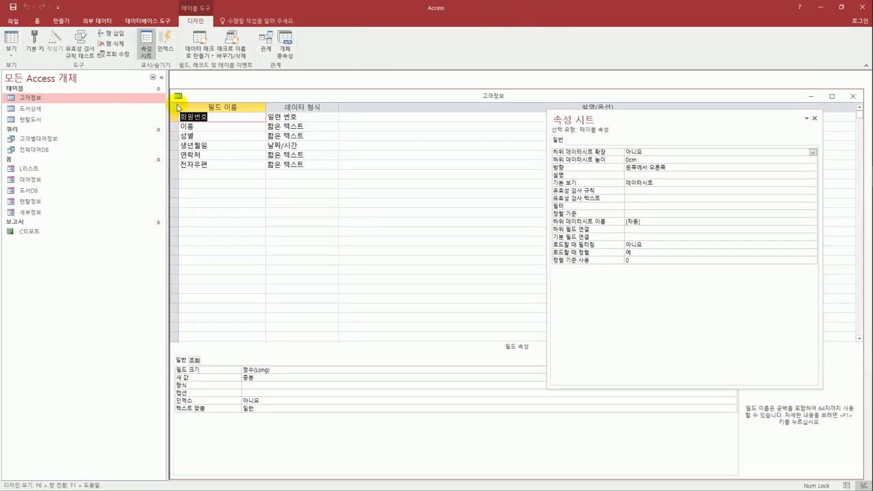
pyautogui.moveTo(176, 94); pyautogui.dragTo(263, 129)
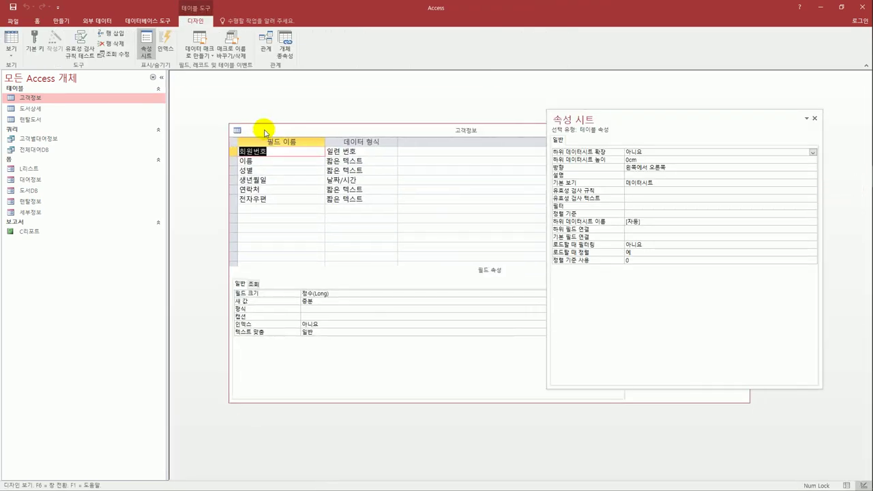
pyautogui.click(234, 153)
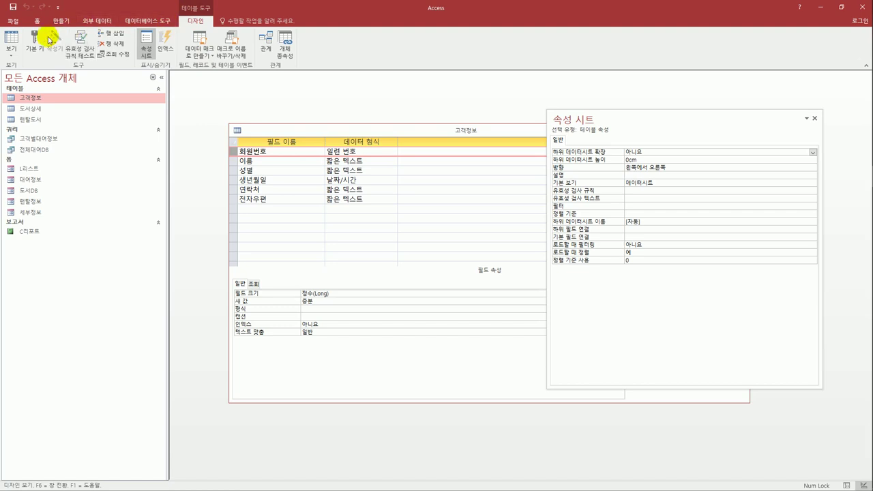
# Step: Make 회원번호 the primary key of 고객정보, then select the 성별 field
pyautogui.click(30, 49)
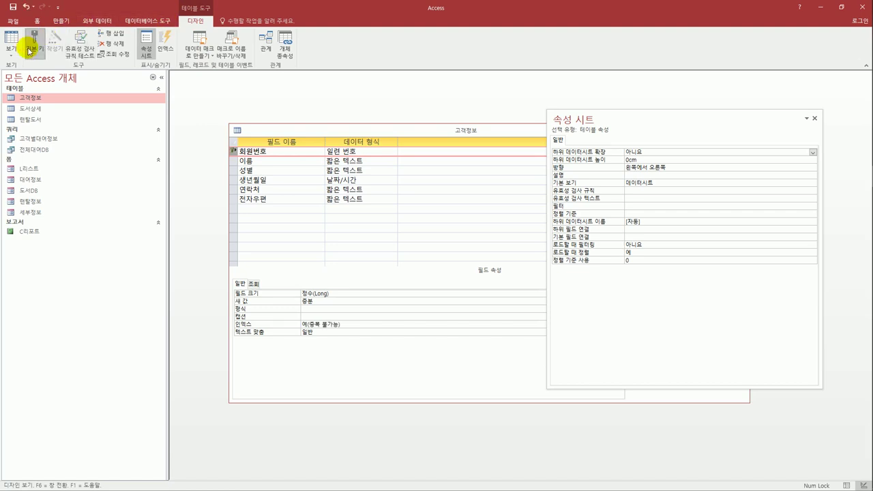
pyautogui.click(254, 170)
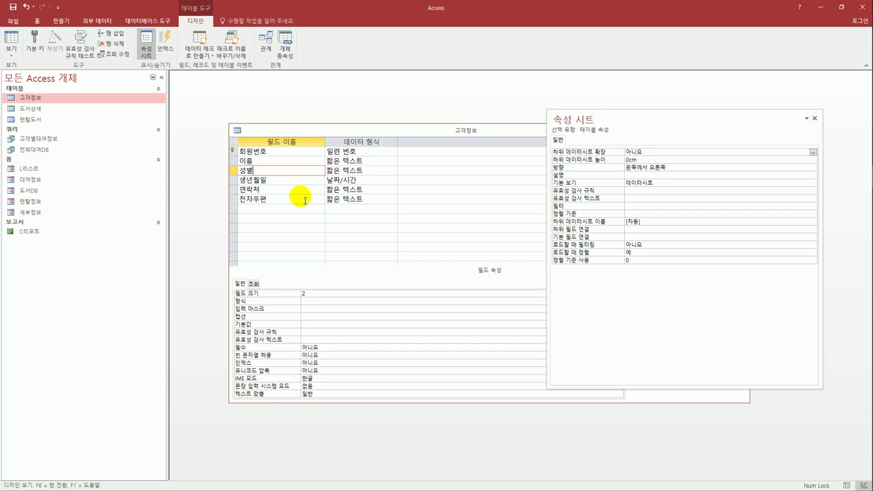
# Step: Give the 성별 field the validation rule "남" Or "여"
pyautogui.click(362, 333)
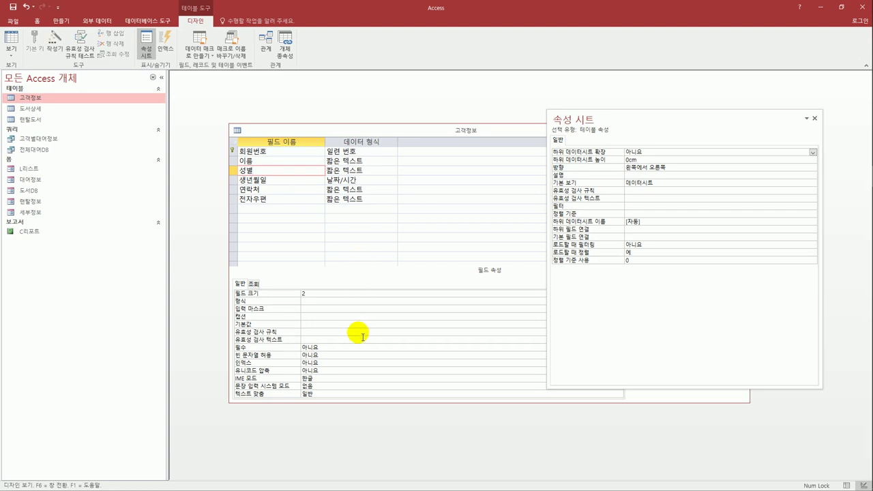
pyautogui.write('남')
pyautogui.write(' or ')
pyautogui.write('여')
pyautogui.press('Return')
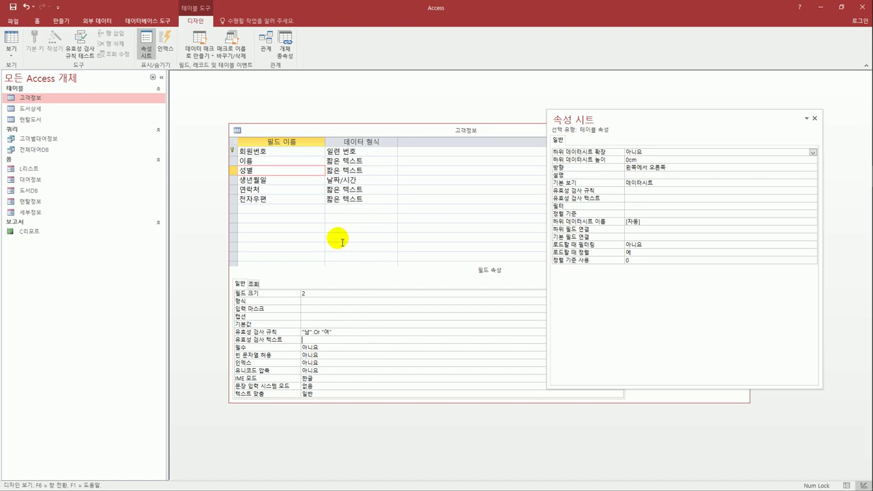
# Step: Set the 생년월일 field's 필수 property to 예
pyautogui.click(272, 182)
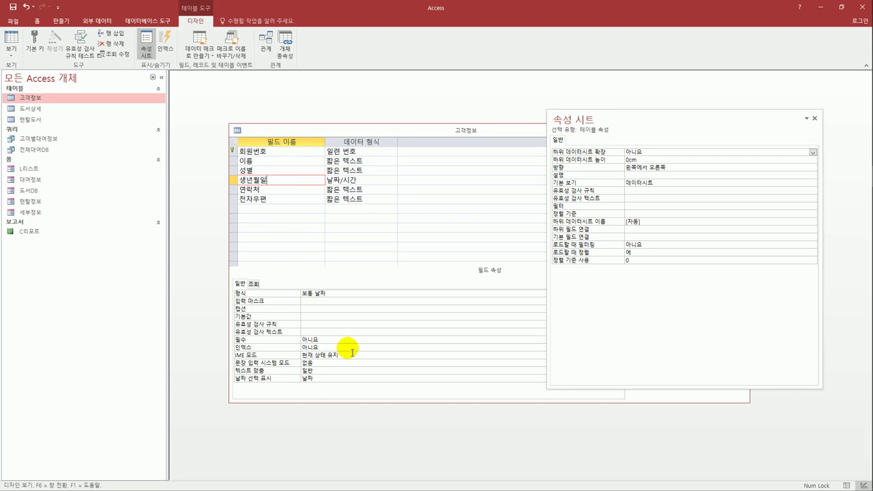
pyautogui.doubleClick(319, 339)
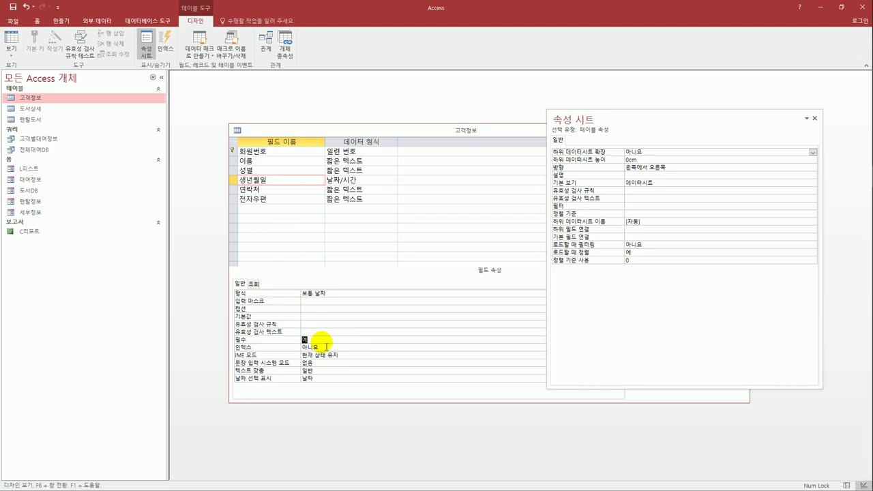
pyautogui.click(271, 164)
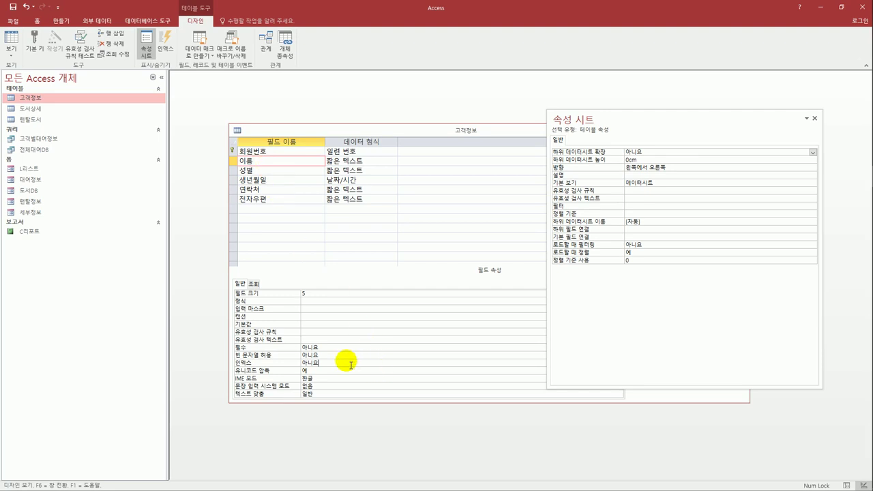
# Step: Set the 이름 field's index to 예(중복 가능)
pyautogui.click(813, 118)
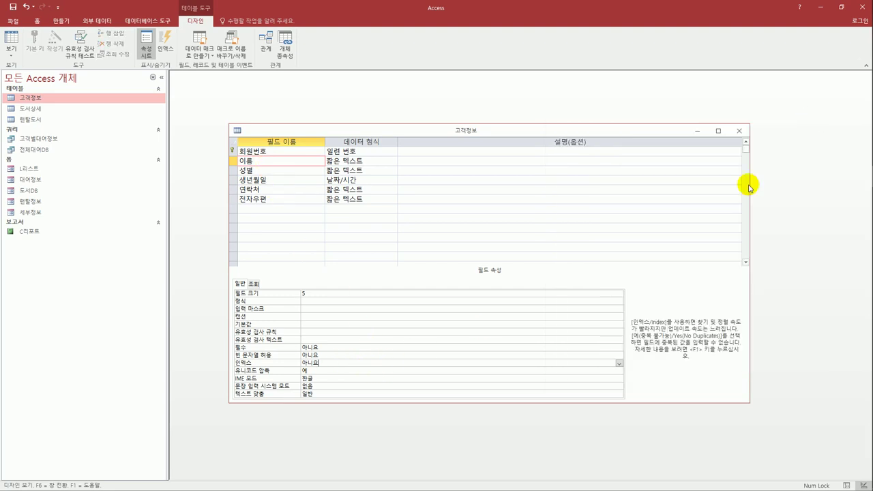
pyautogui.click(618, 362)
pyautogui.click(595, 378)
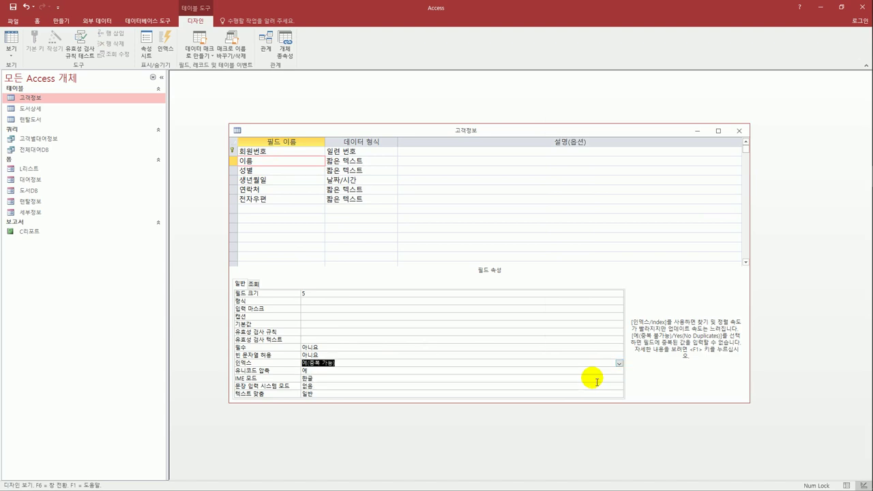
# Step: Change the 전자우편 field's data type to 하이퍼링크
pyautogui.click(308, 197)
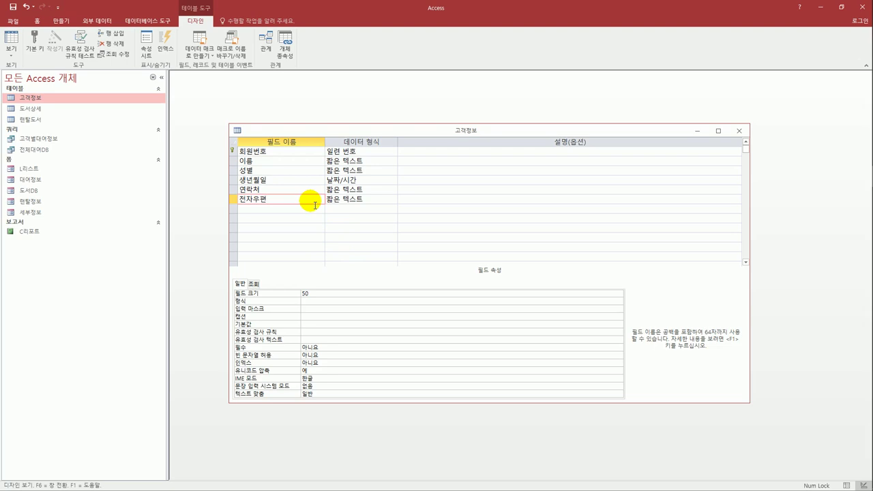
pyautogui.click(358, 199)
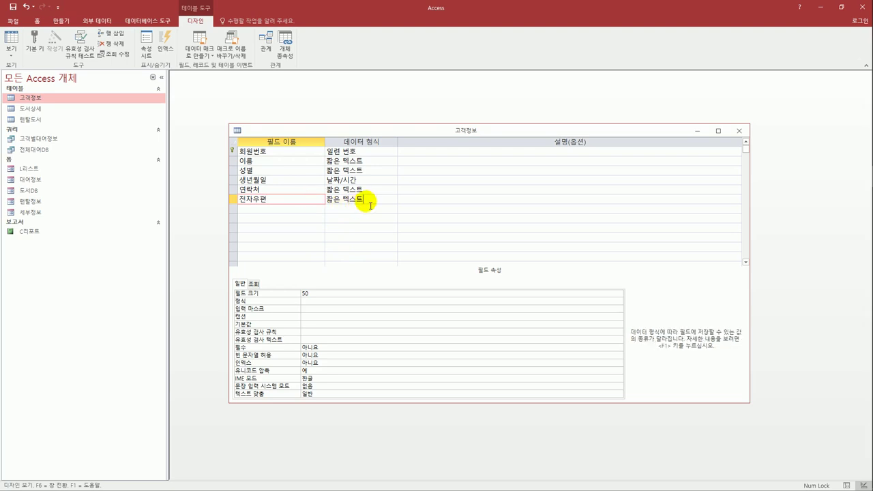
pyautogui.click(393, 199)
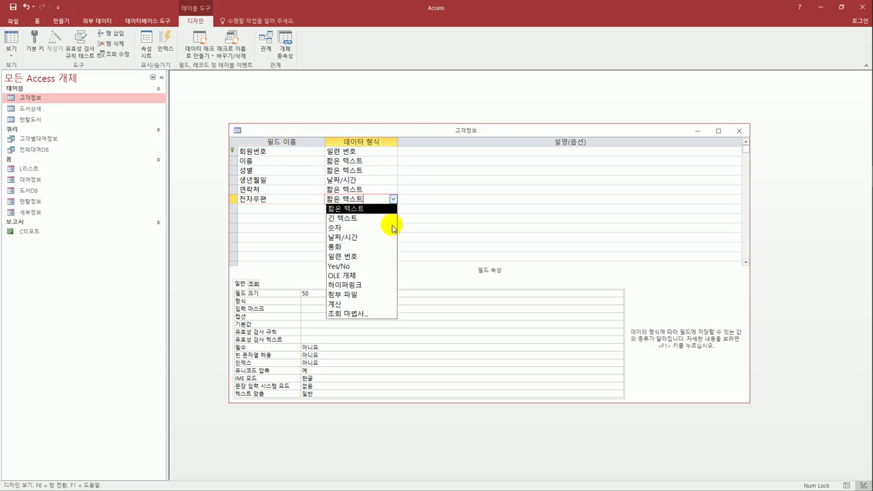
pyautogui.click(388, 285)
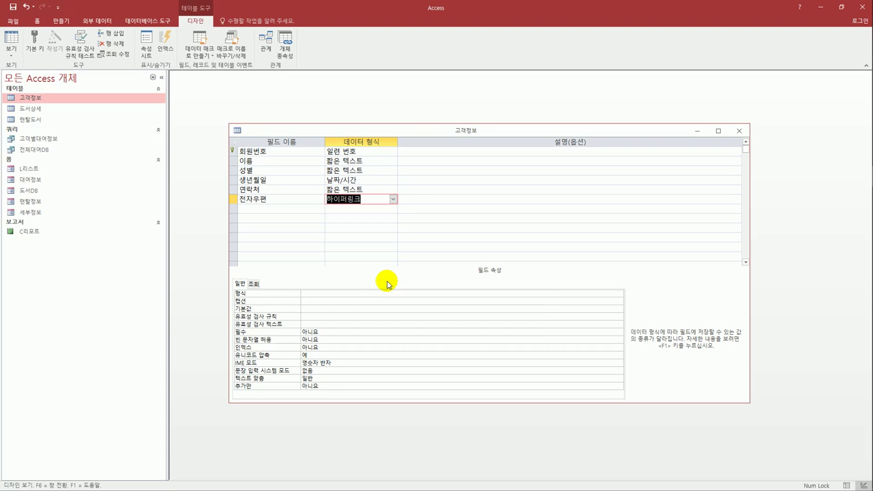
# Step: Save the 고객정보 design, accepting the data-rule test, and close it
pyautogui.click(12, 7)
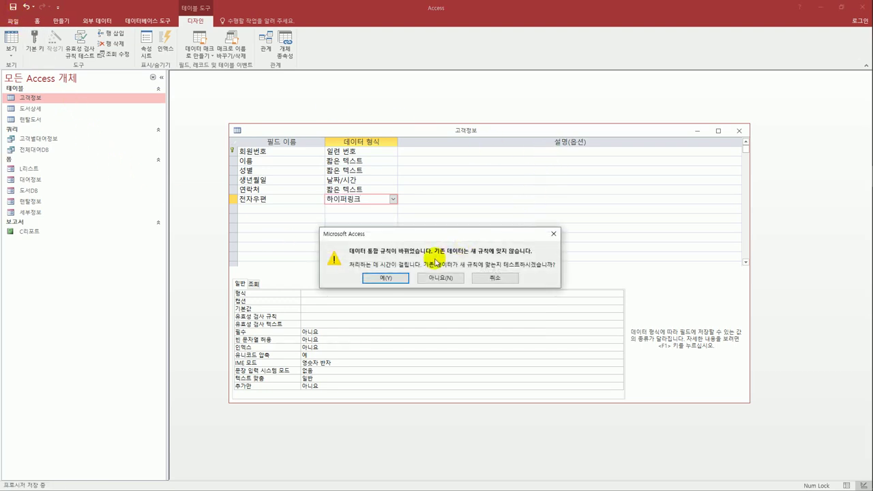
pyautogui.click(385, 278)
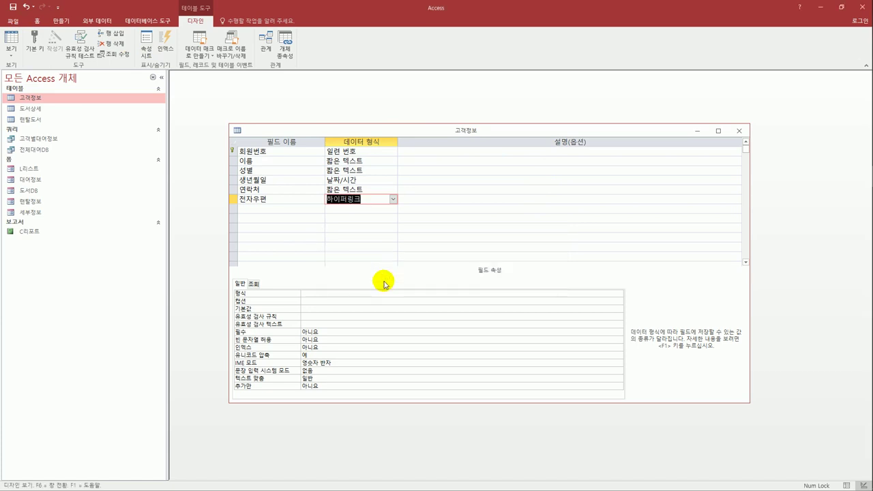
pyautogui.click(738, 130)
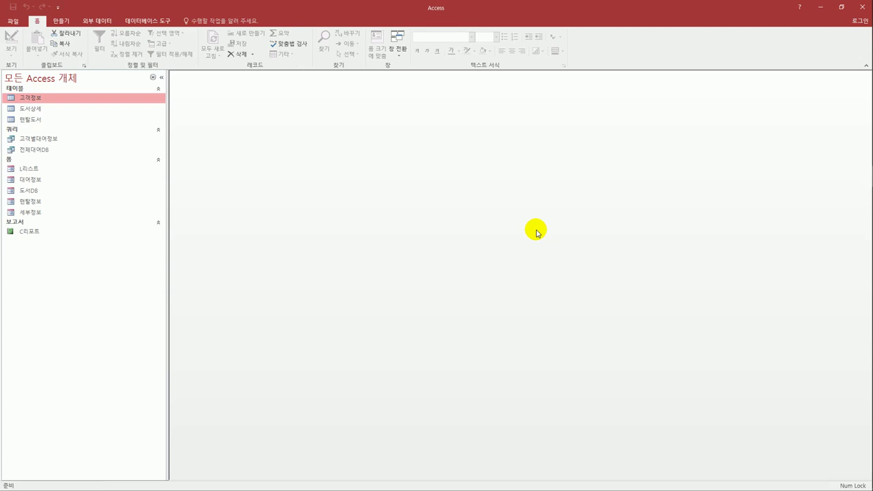
# Step: Choose C:\컴활1급\데이터베이스\모의고사\리스트.xlsx as the Excel source, set to link as a table
pyautogui.click(86, 22)
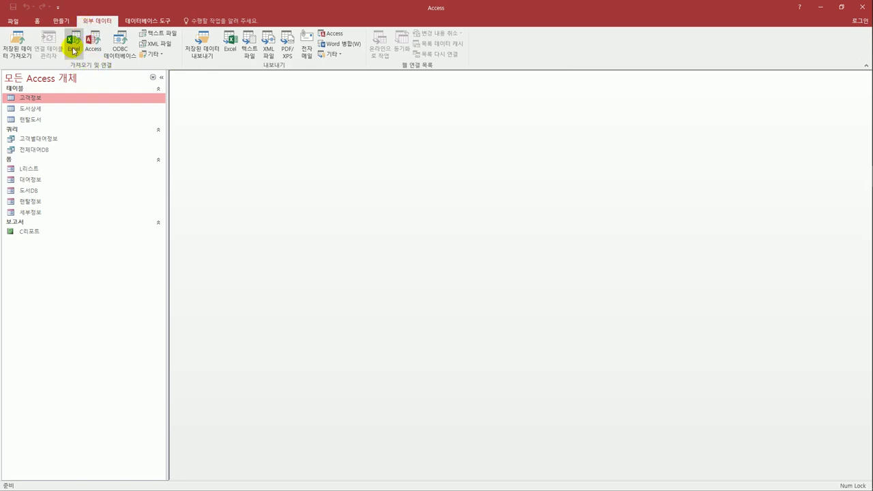
pyautogui.click(73, 43)
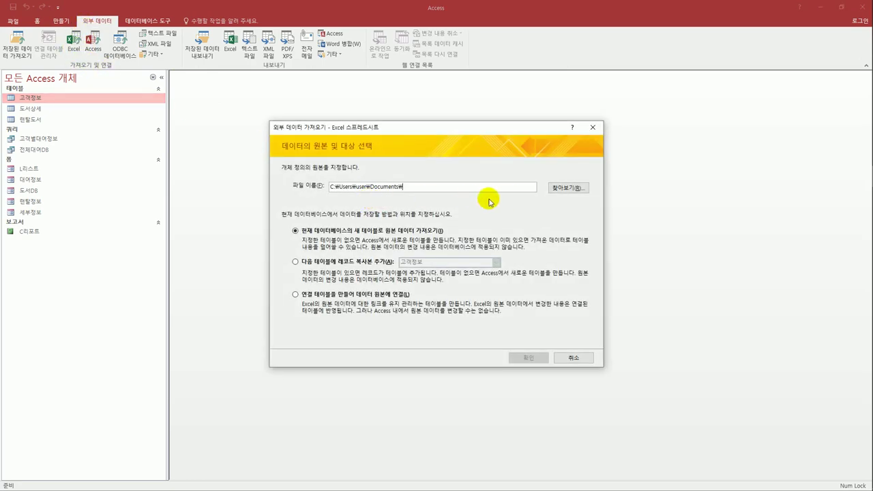
pyautogui.click(561, 188)
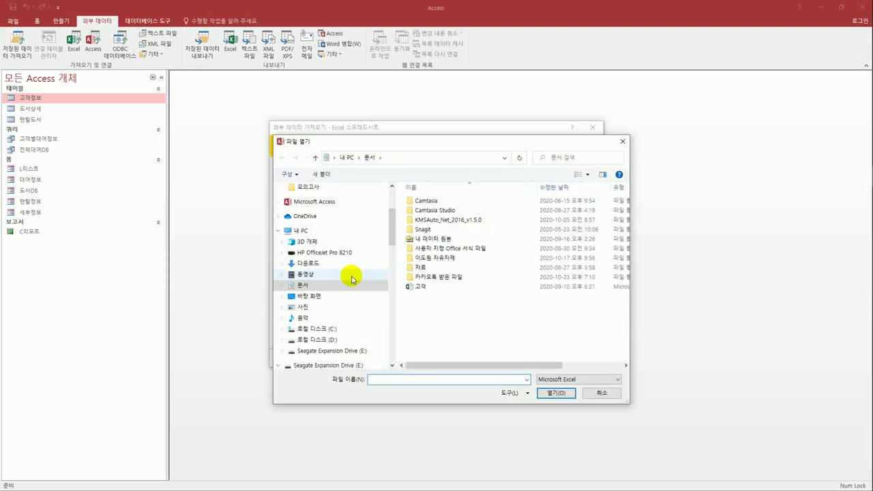
pyautogui.click(339, 330)
pyautogui.doubleClick(429, 296)
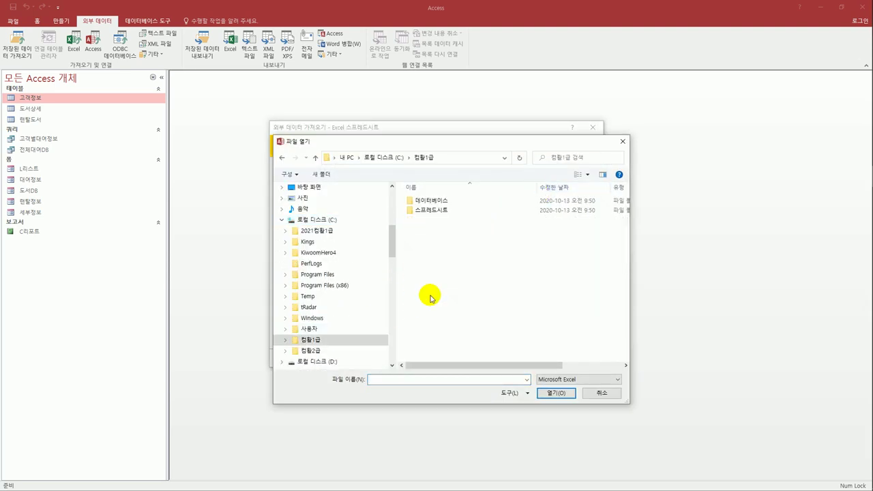
pyautogui.doubleClick(442, 203)
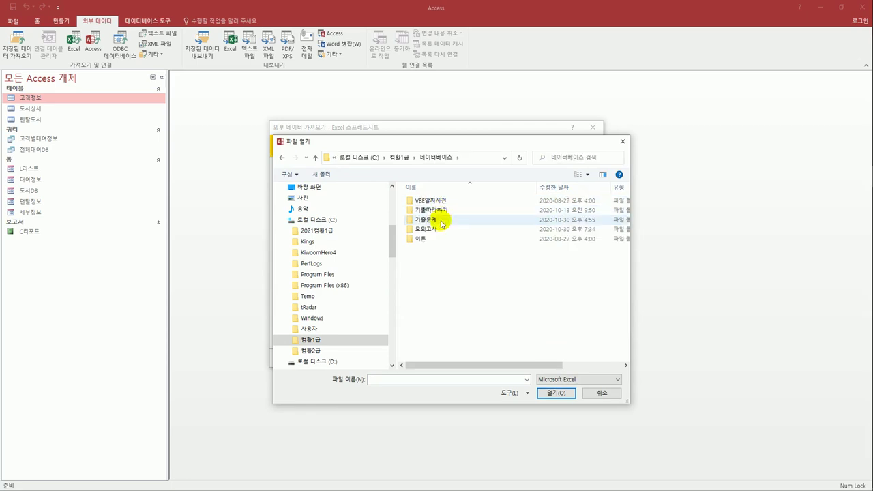
pyautogui.doubleClick(441, 228)
pyautogui.click(442, 220)
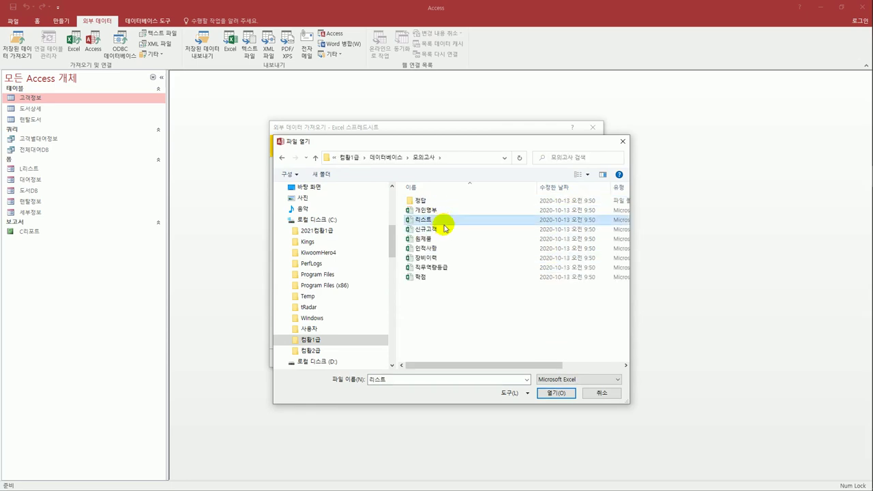
pyautogui.click(545, 396)
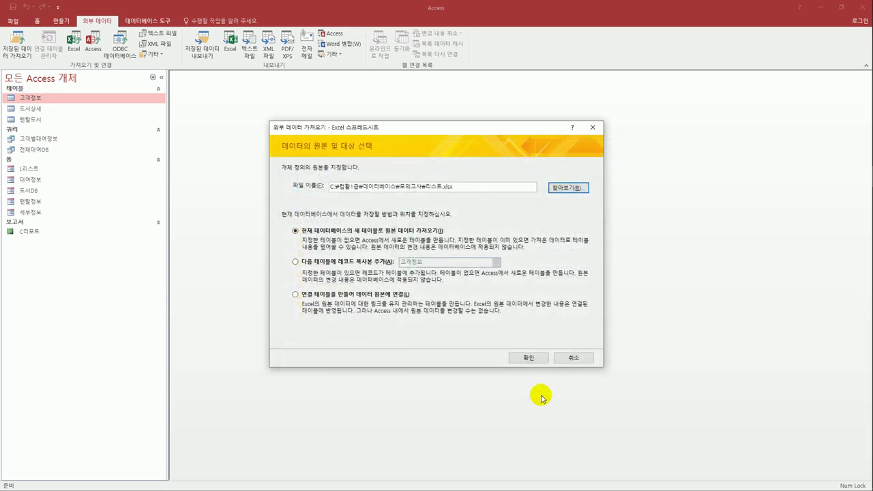
pyautogui.click(359, 297)
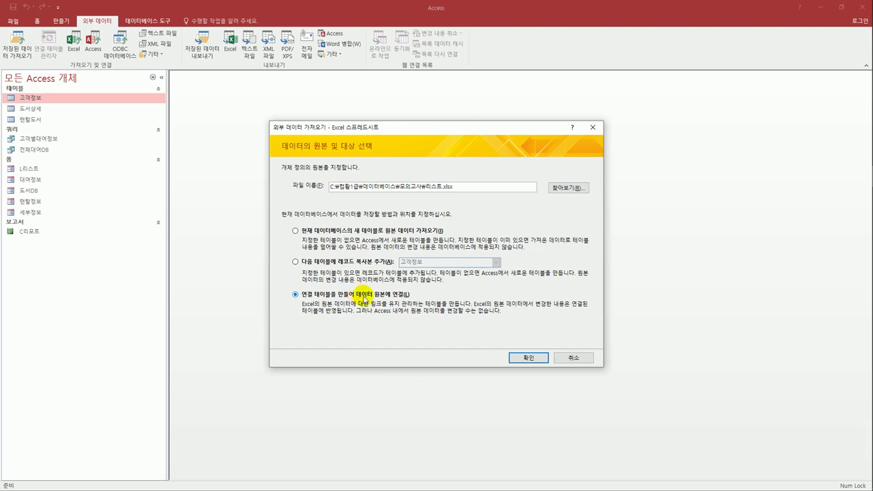
# Step: Finish the link wizard using first-row field names and the table name 고객릿트
pyautogui.click(517, 358)
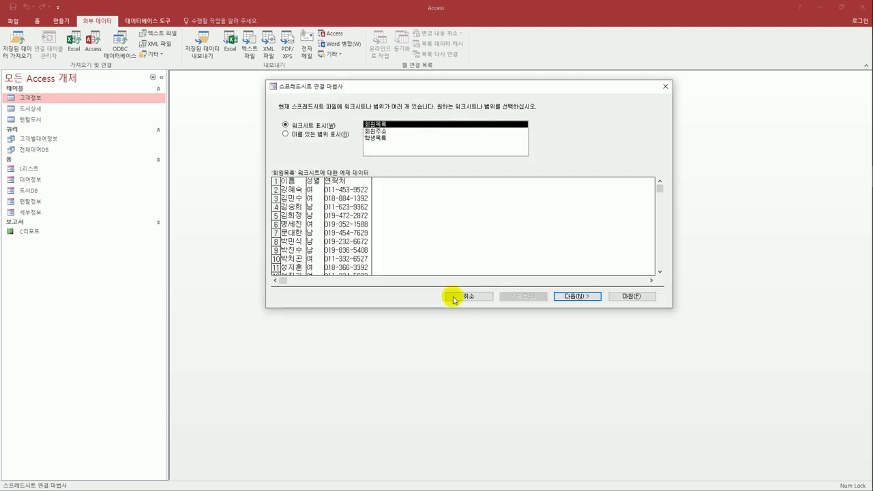
pyautogui.click(558, 296)
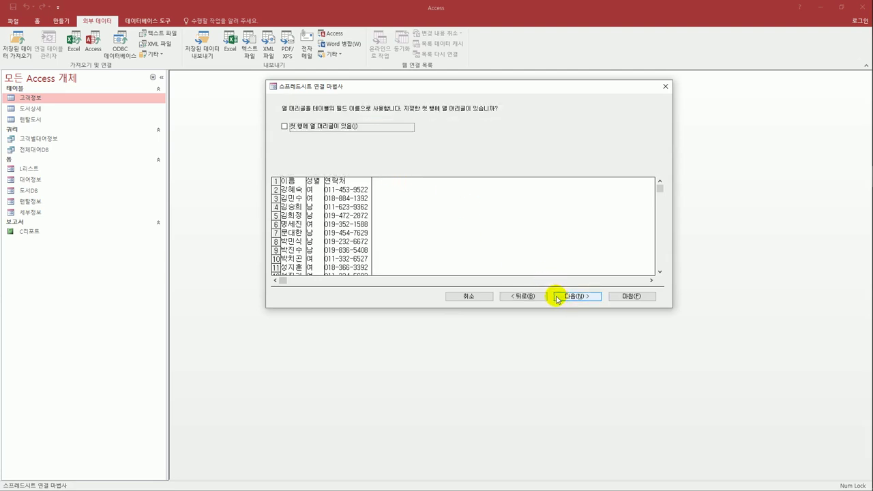
pyautogui.click(339, 129)
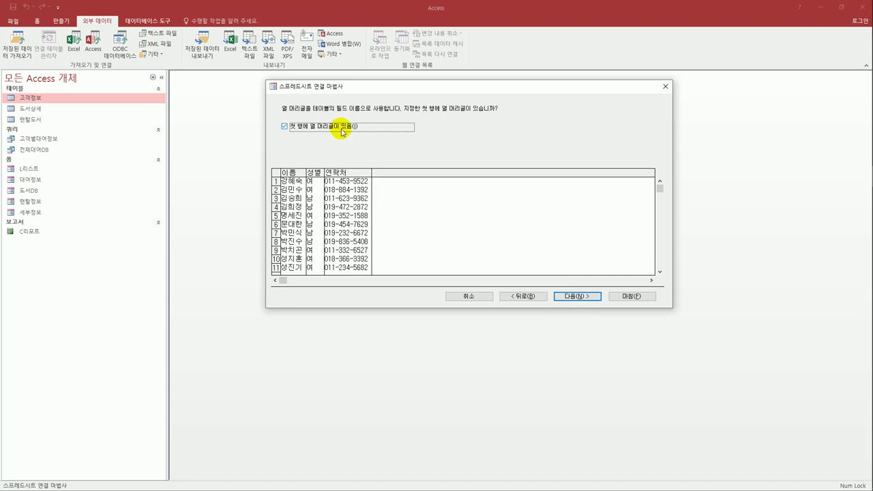
pyautogui.click(575, 298)
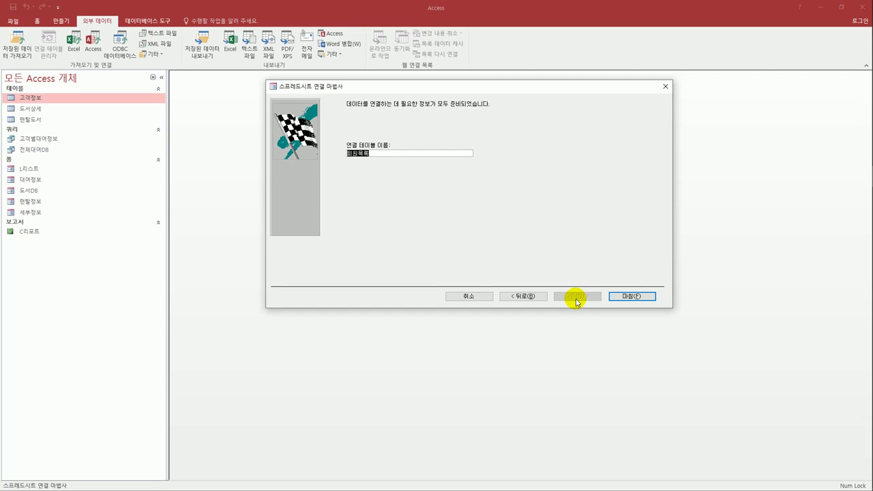
pyautogui.write('ㄱ객정ㅂ')
pyautogui.click(628, 296)
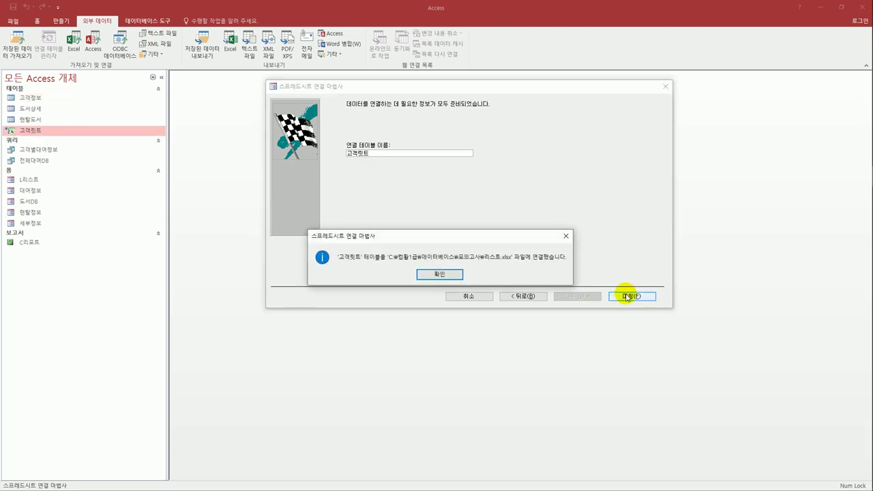
pyautogui.click(429, 277)
# Step: Rename the linked table 고객릿트 to 고객리스트
pyautogui.rightClick(39, 136)
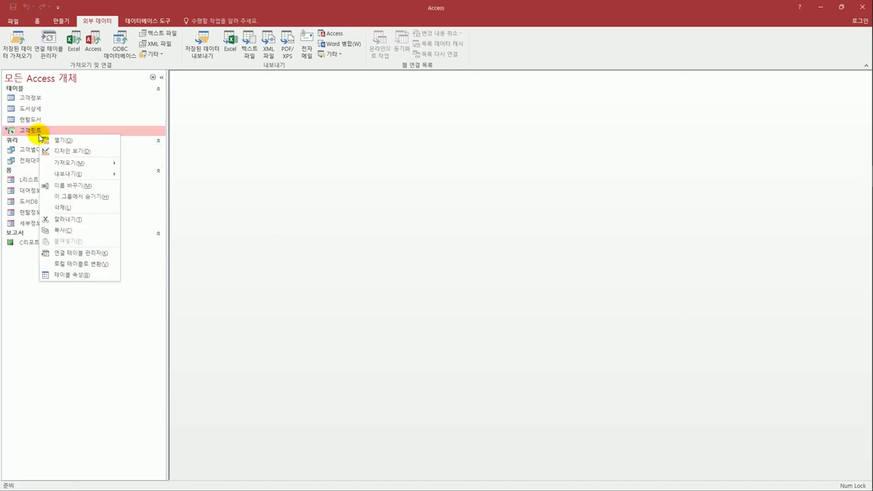
pyautogui.click(68, 186)
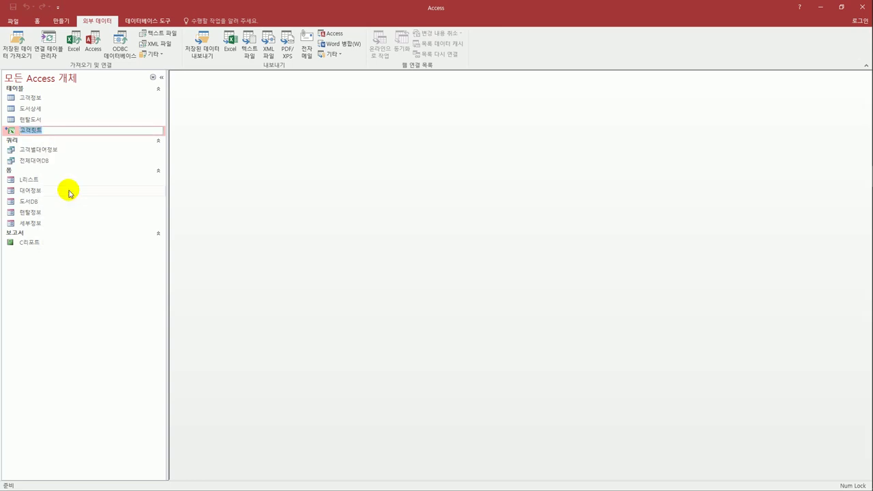
pyautogui.write('고객리스트')
pyautogui.press('Return')
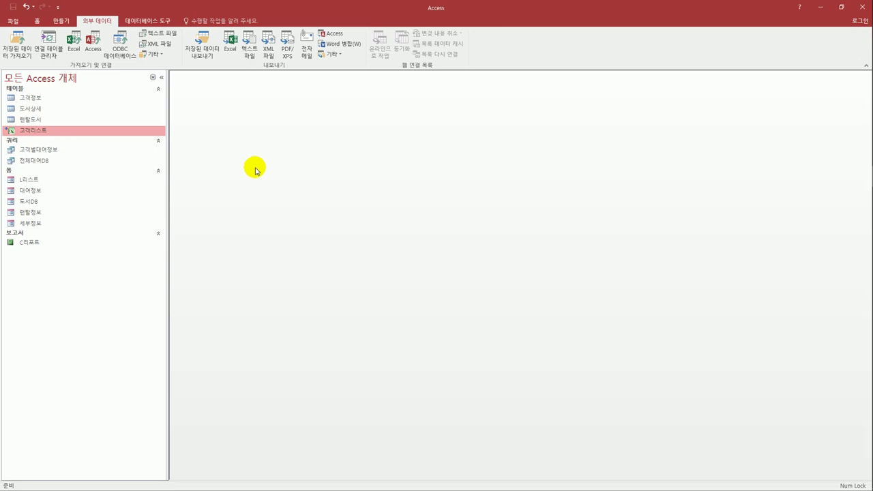
# Step: Open Relationships and add the 렌탈도서, 고객정보 and 도서상세 tables
pyautogui.click(141, 22)
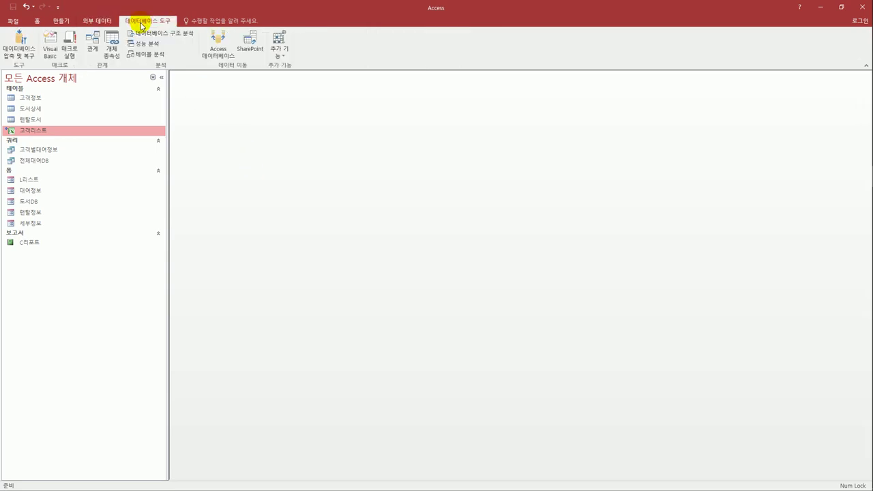
pyautogui.click(93, 46)
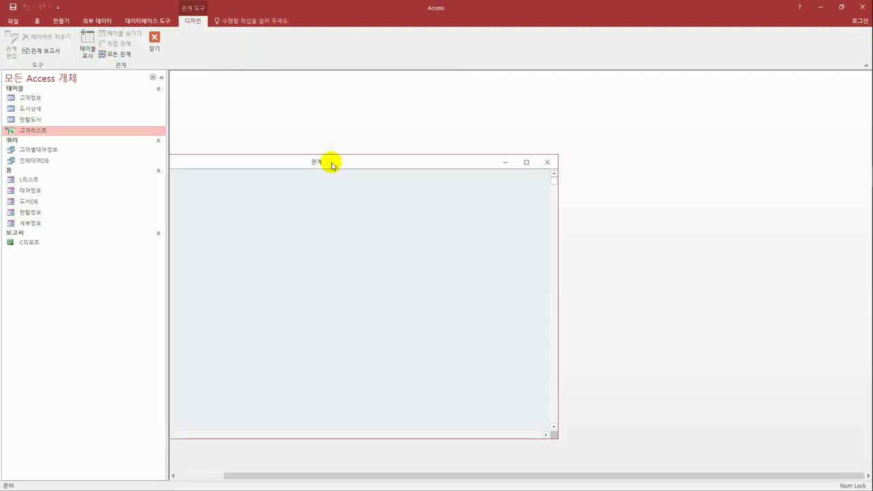
pyautogui.moveTo(331, 163); pyautogui.dragTo(403, 120)
pyautogui.click(85, 53)
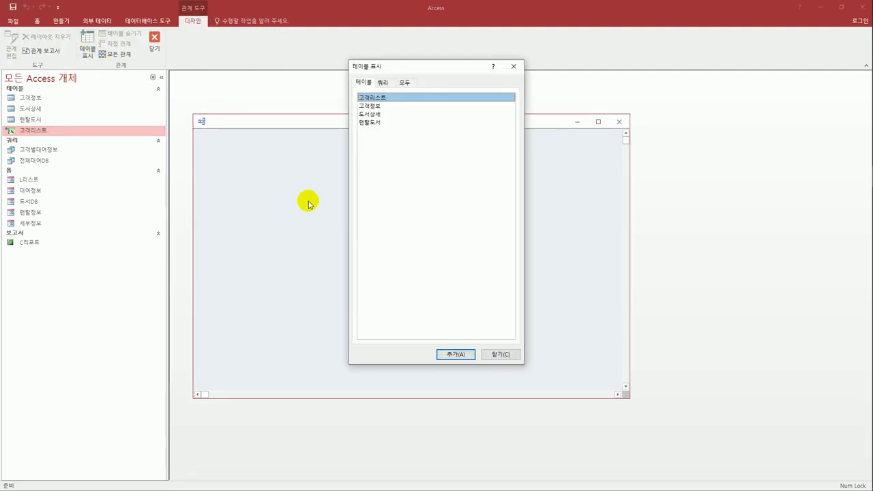
pyautogui.click(376, 123)
pyautogui.doubleClick(376, 123)
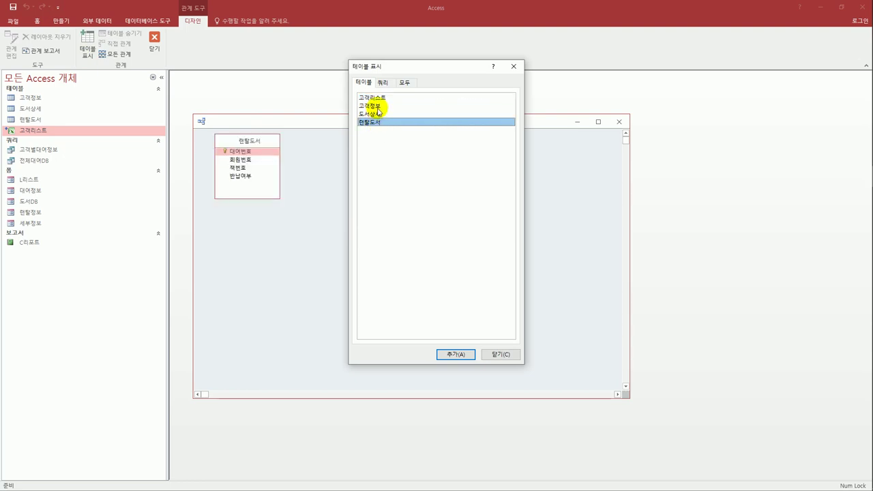
pyautogui.doubleClick(378, 107)
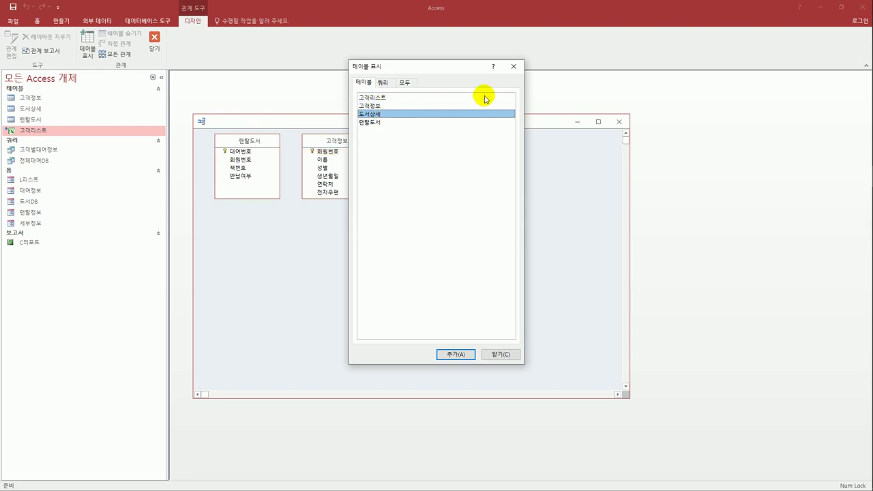
pyautogui.click(514, 67)
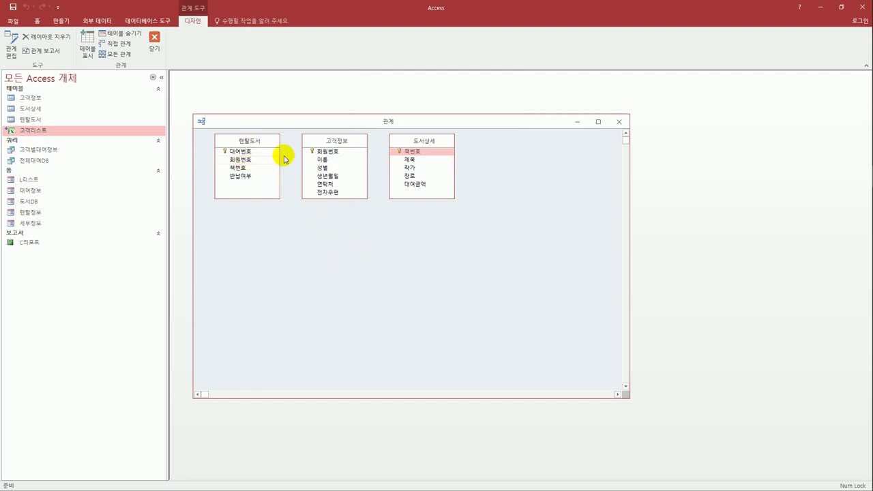
# Step: Join 고객정보.회원번호 to 렌탈도서.회원번호 with referential integrity and cascade updates
pyautogui.click(338, 152)
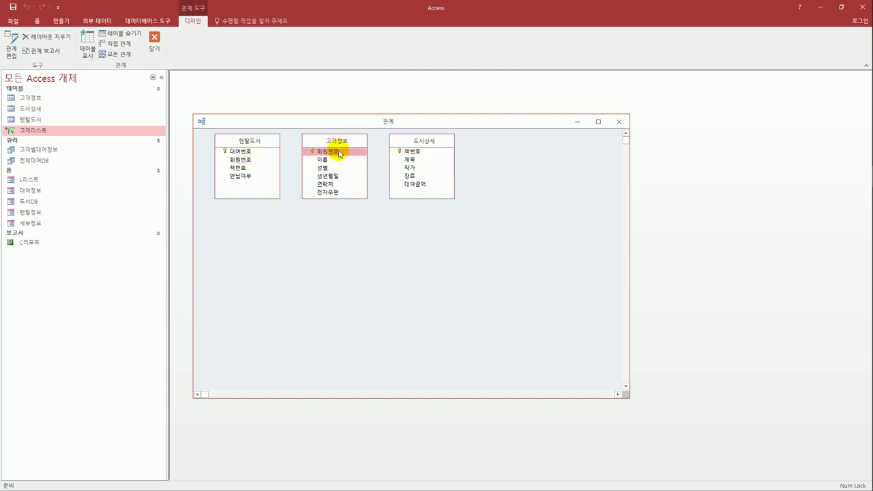
pyautogui.moveTo(334, 152); pyautogui.dragTo(244, 160)
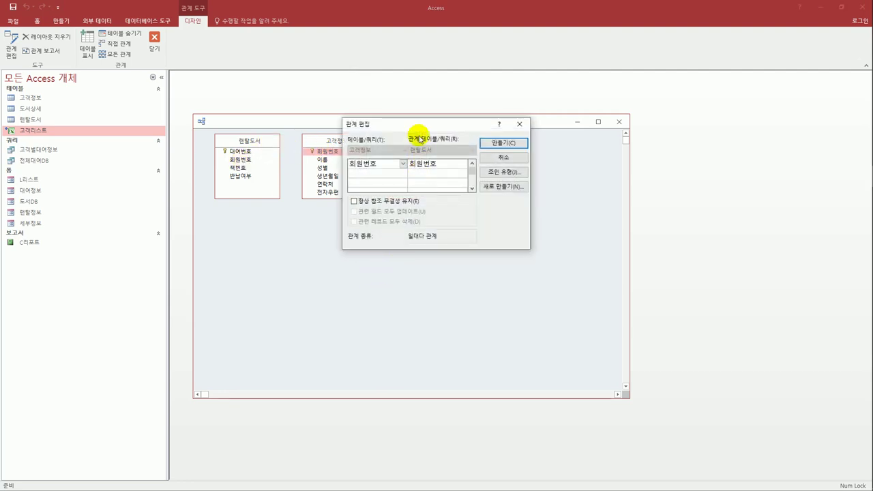
pyautogui.moveTo(419, 139); pyautogui.dragTo(389, 219)
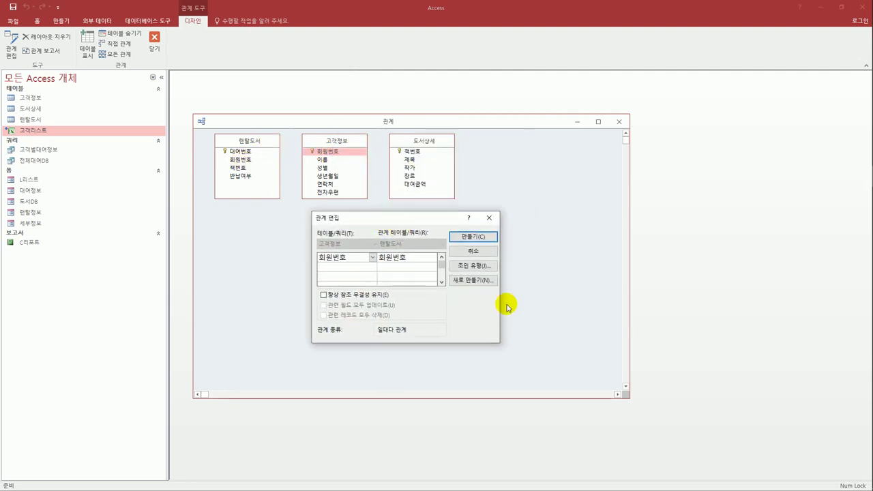
pyautogui.click(381, 298)
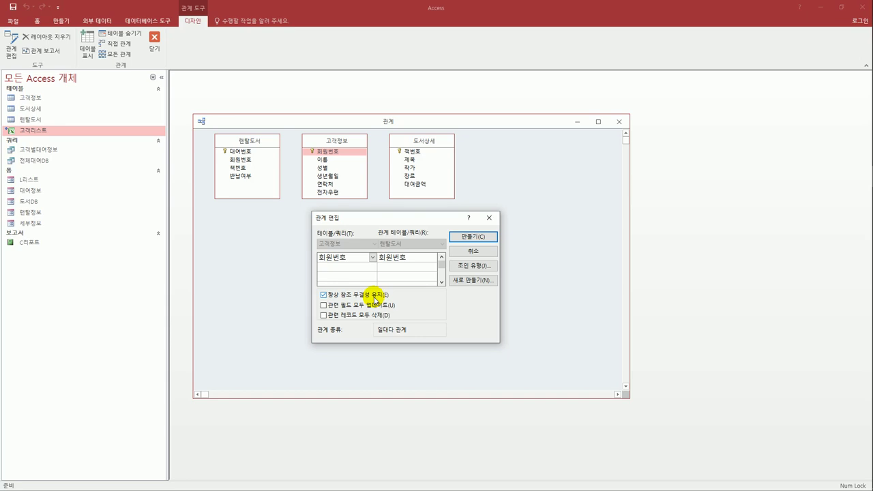
pyautogui.click(364, 311)
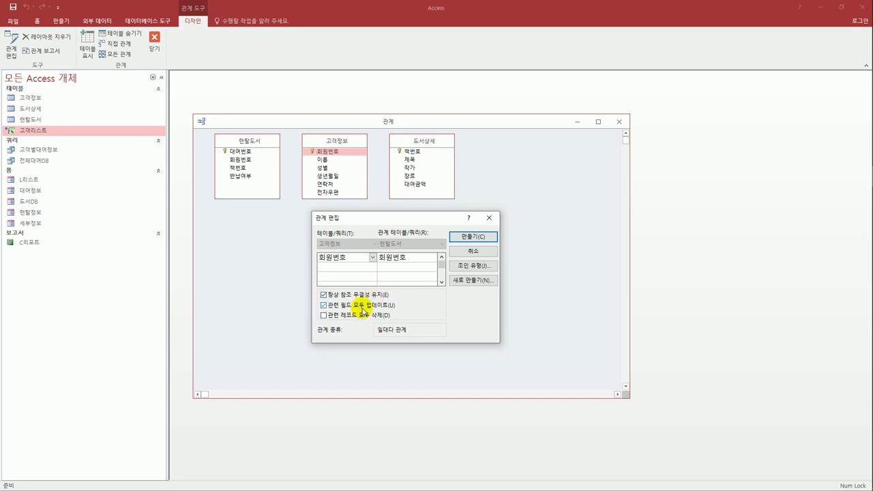
pyautogui.click(463, 238)
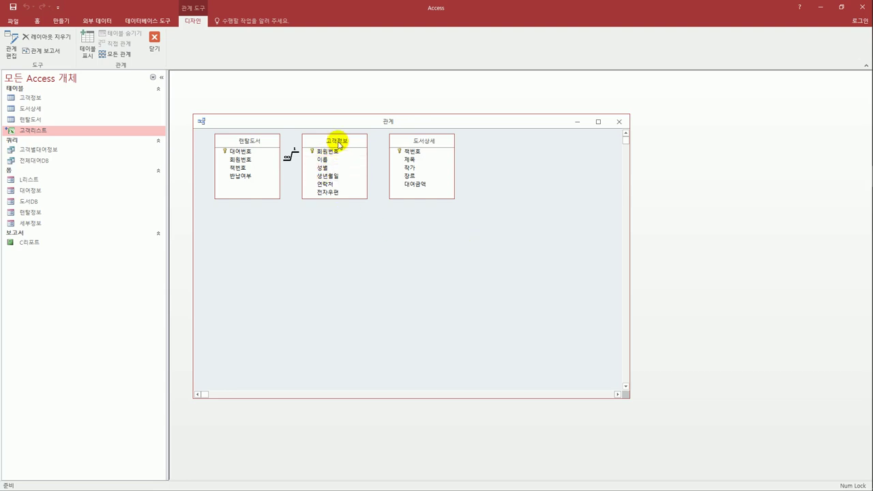
# Step: Arrange 고객정보, 렌탈도서 and 도서상세 side by side in the relationships layout
pyautogui.moveTo(339, 145); pyautogui.dragTo(278, 235)
pyautogui.moveTo(248, 141); pyautogui.dragTo(329, 158)
pyautogui.moveTo(263, 229); pyautogui.dragTo(232, 145)
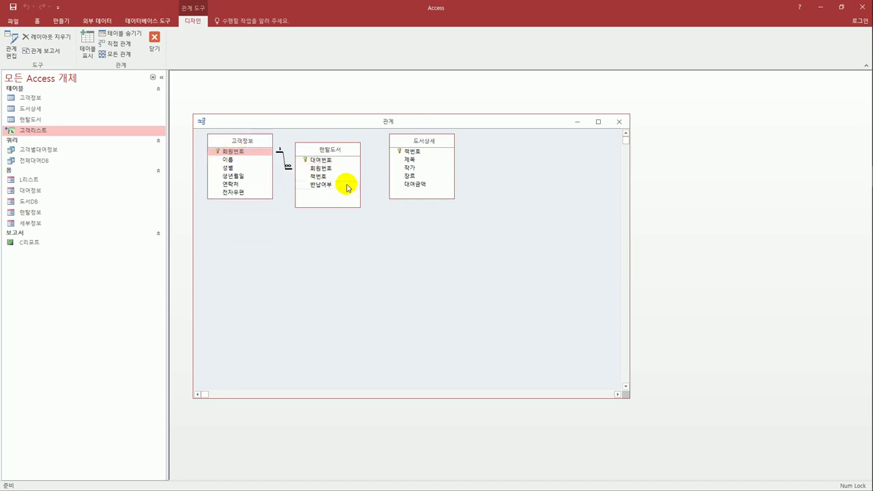
pyautogui.moveTo(439, 143); pyautogui.dragTo(454, 150)
# Step: Join 도서상세.책번호 to 렌탈도서.책번호 with referential integrity and cascade deletes
pyautogui.click(438, 158)
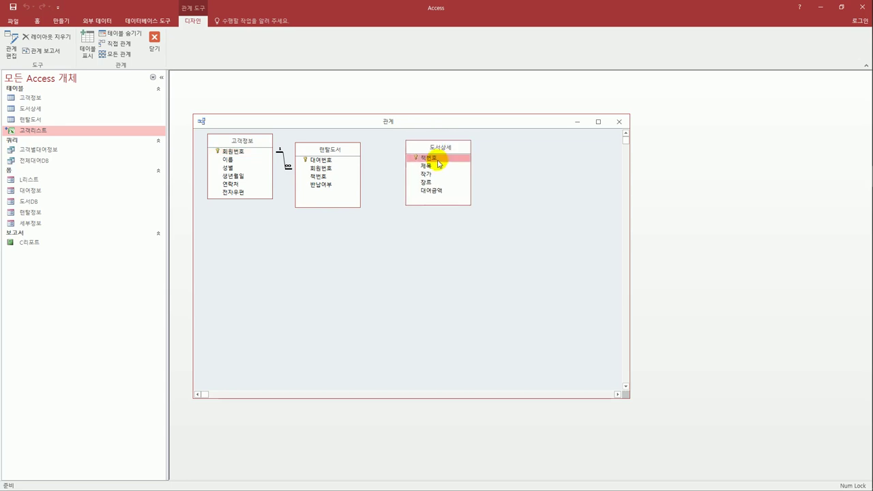
pyautogui.moveTo(434, 160); pyautogui.dragTo(317, 177)
pyautogui.moveTo(400, 130); pyautogui.dragTo(357, 226)
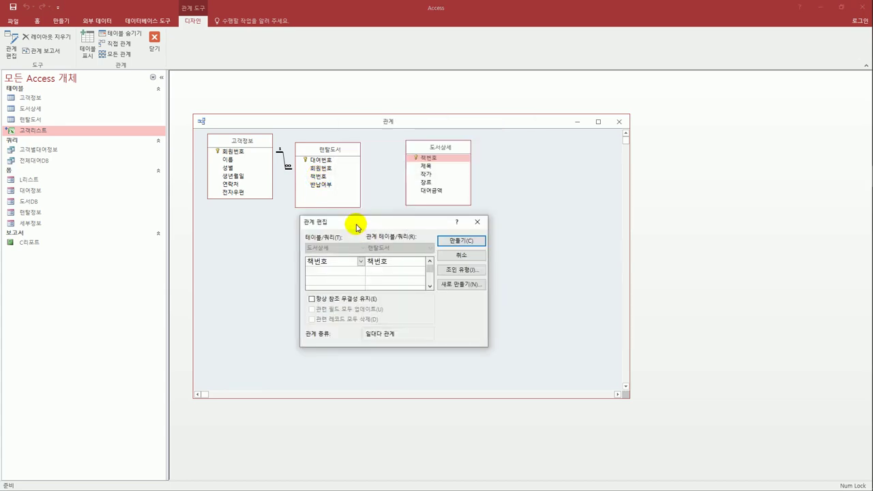
pyautogui.click(330, 299)
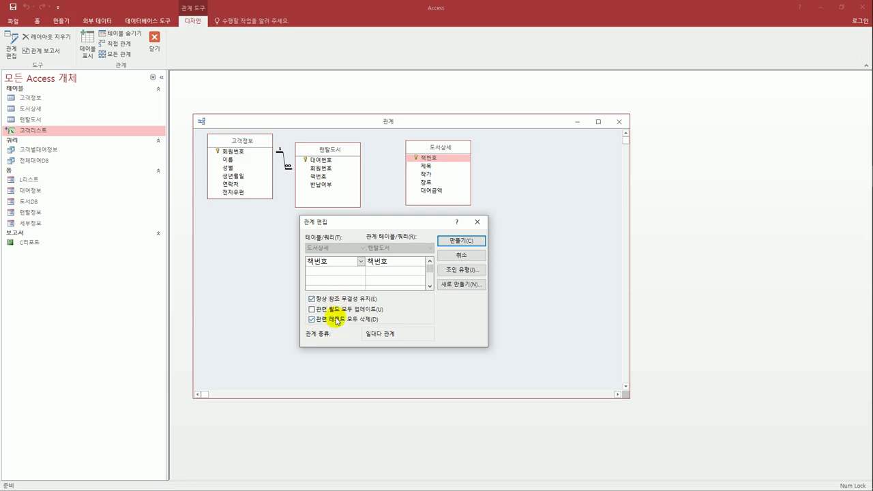
pyautogui.click(444, 240)
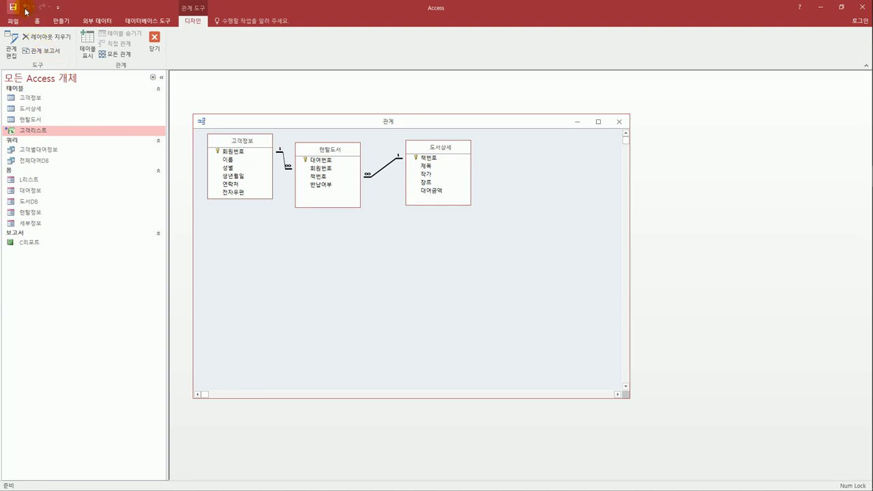
# Step: Close the Relationships window and open the 도서DB form in design view
pyautogui.click(153, 38)
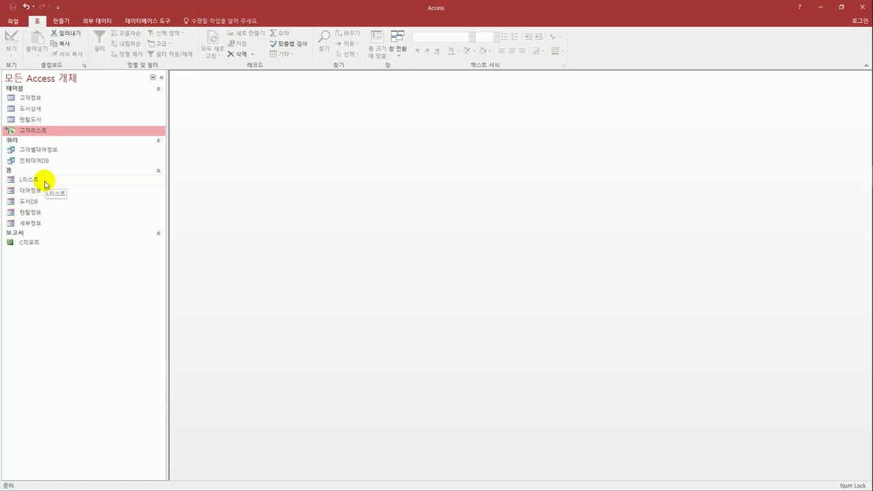
pyautogui.click(46, 203)
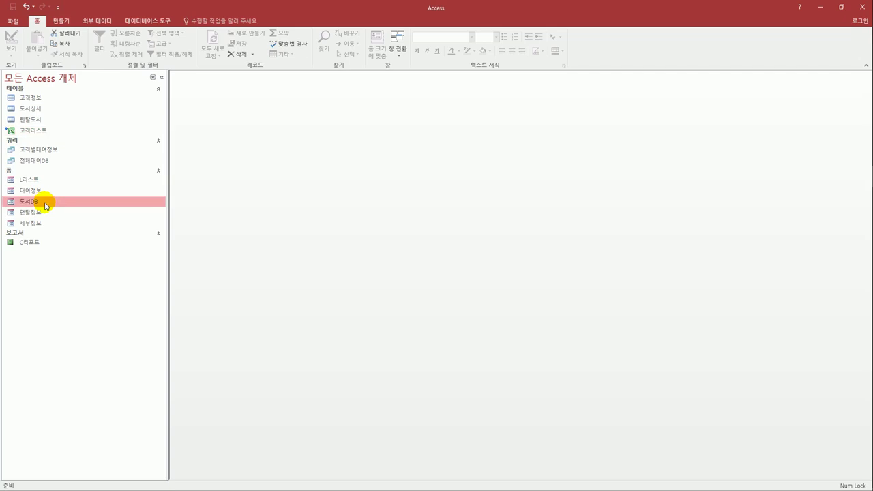
pyautogui.rightClick(47, 205)
pyautogui.click(83, 225)
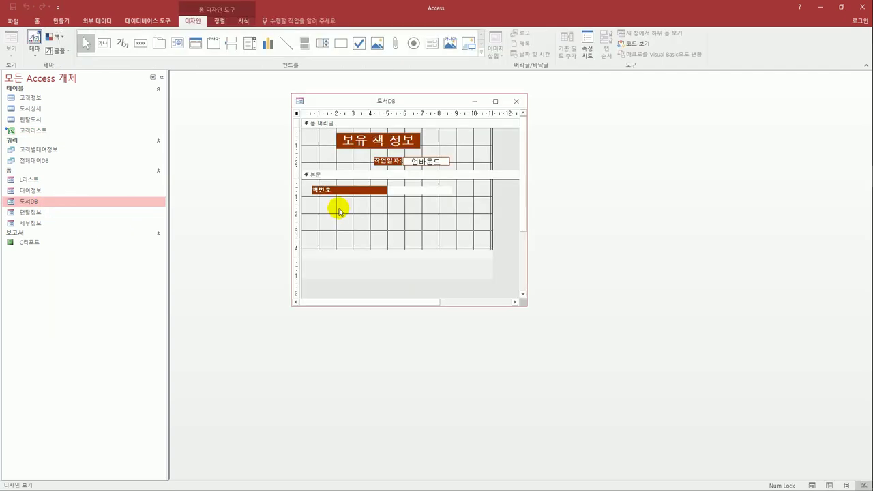
pyautogui.moveTo(353, 105); pyautogui.dragTo(280, 122)
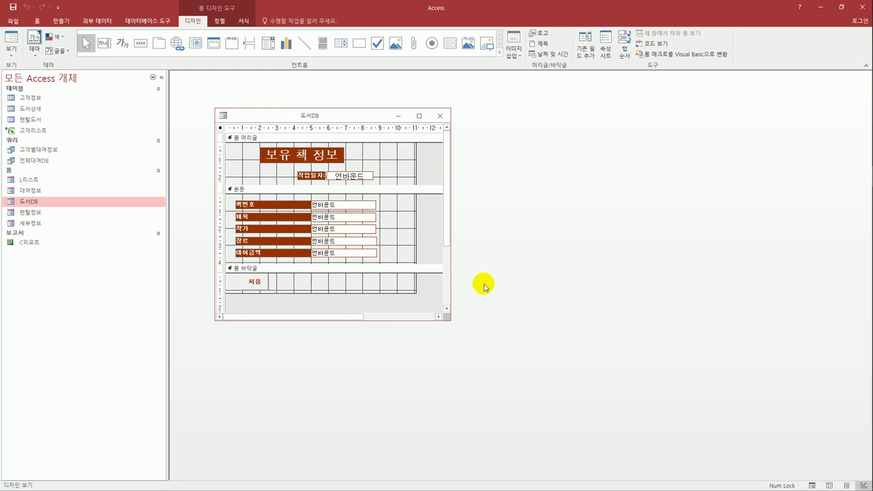
# Step: Select the five text boxes 책번호, 제목, 작가, 장르 and 대여금액 together
pyautogui.click(363, 210)
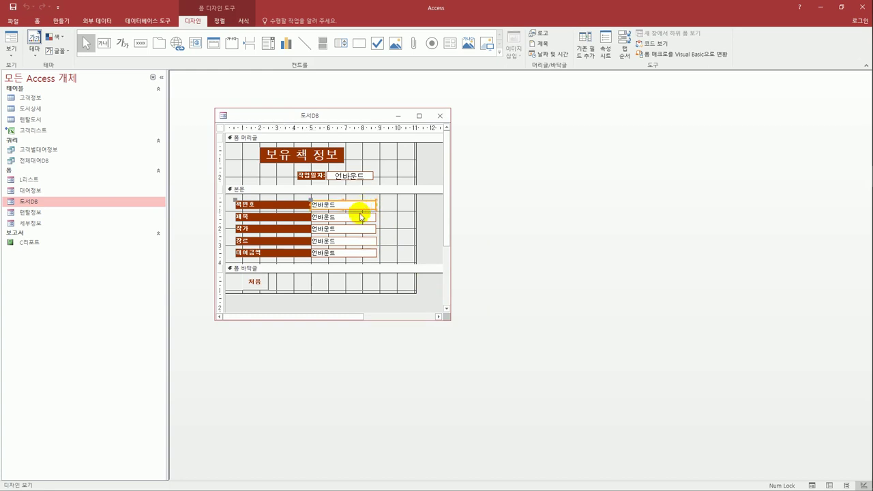
pyautogui.keyDown('shift'); pyautogui.click(363, 220); pyautogui.keyUp('shift')
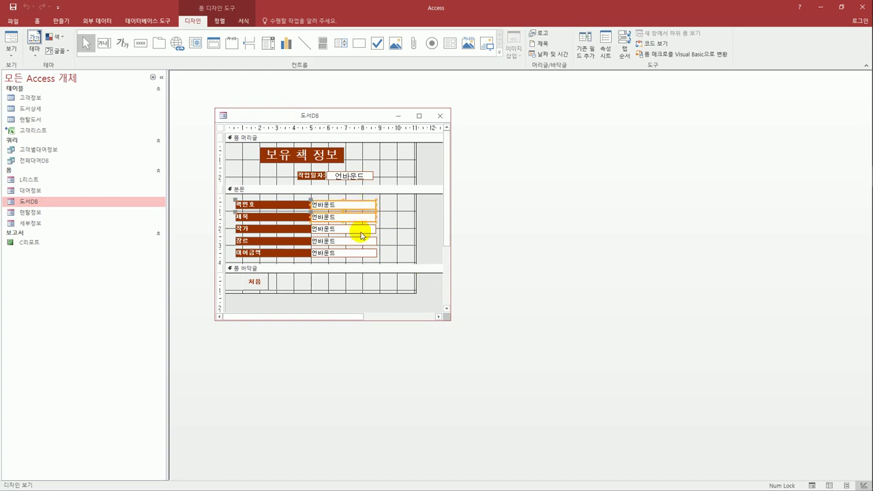
pyautogui.keyDown('shift'); pyautogui.click(362, 229); pyautogui.keyUp('shift')
pyautogui.keyDown('shift'); pyautogui.click(363, 242); pyautogui.keyUp('shift')
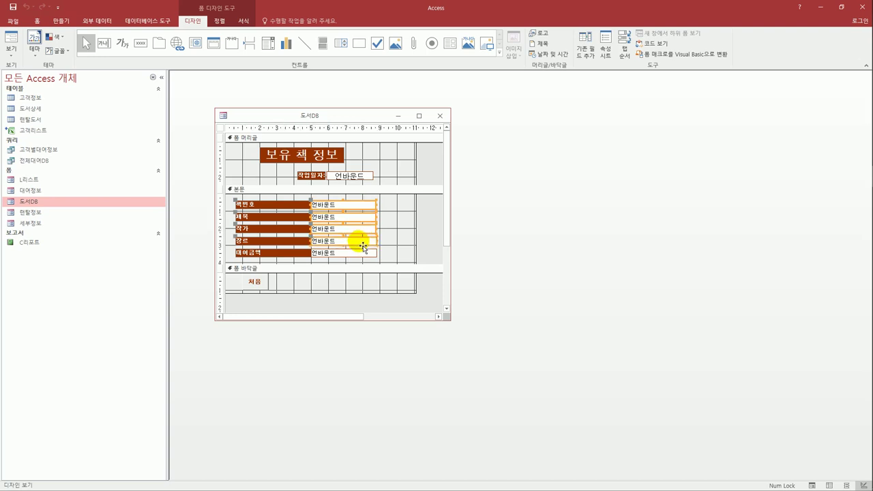
pyautogui.keyDown('shift'); pyautogui.click(360, 254); pyautogui.keyUp('shift')
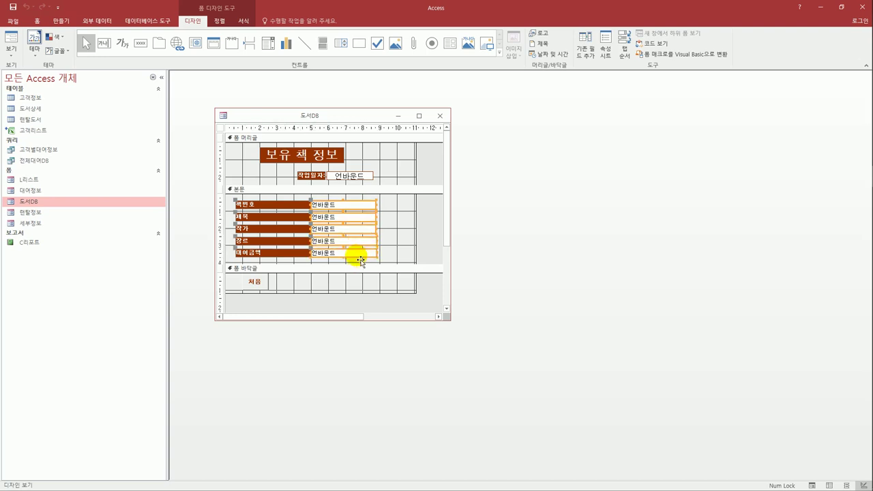
# Step: Set the selected detail text boxes' font to 굴림, then show the whole form's Data properties
pyautogui.click(603, 53)
pyautogui.moveTo(584, 118); pyautogui.dragTo(524, 114)
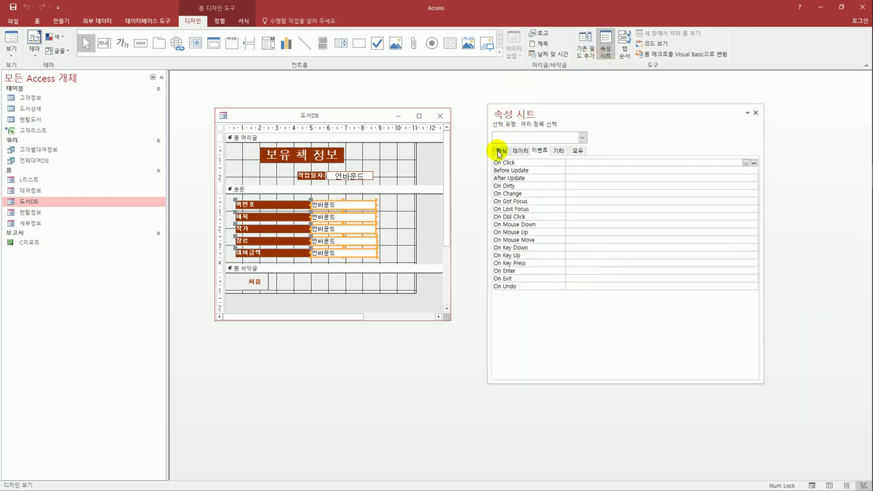
pyautogui.click(500, 152)
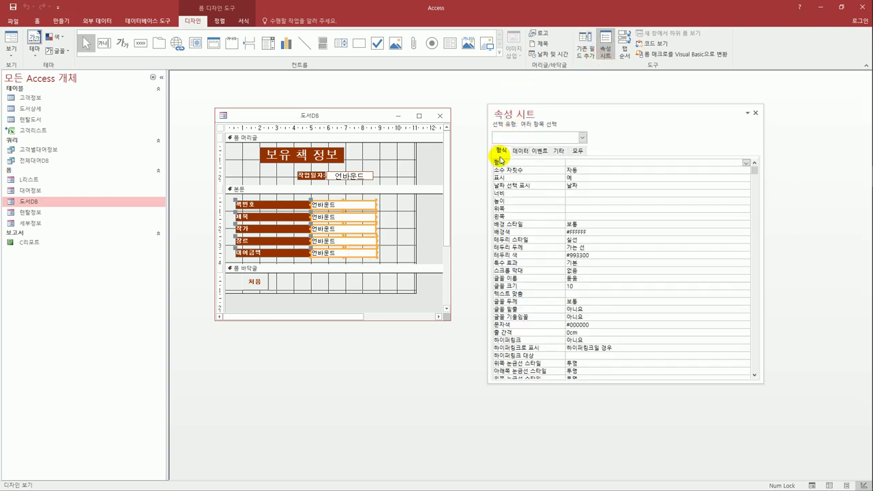
pyautogui.click(565, 279)
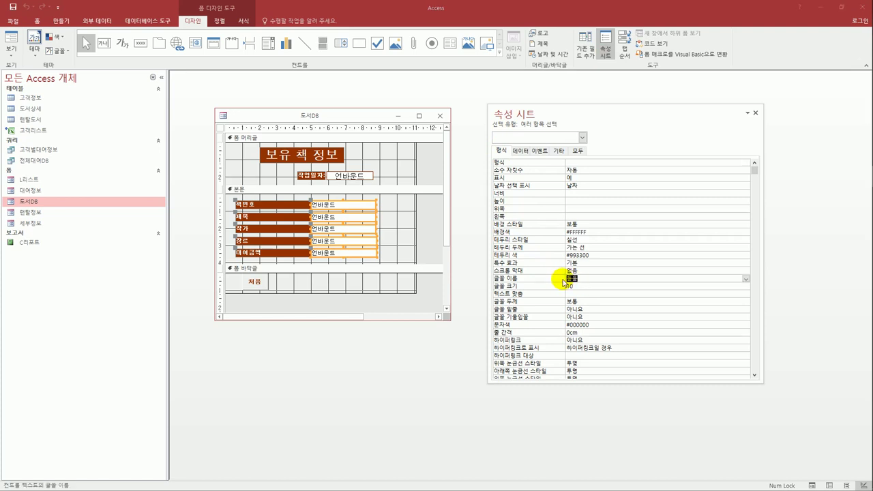
pyautogui.write('굴림')
pyautogui.press('Return')
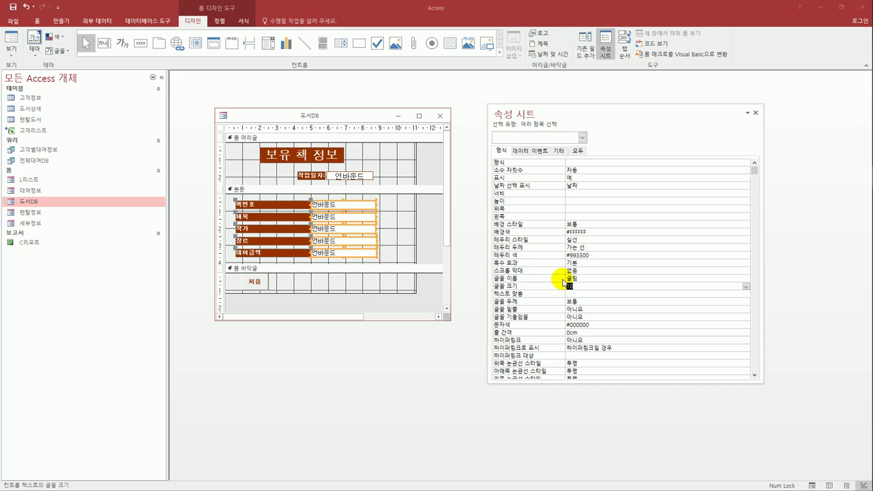
pyautogui.click(223, 129)
pyautogui.click(519, 152)
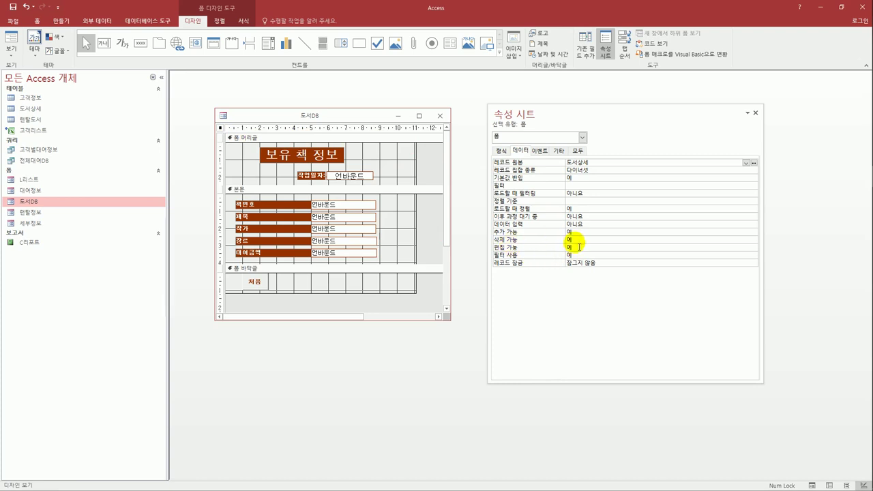
# Step: Set Allow Deletions to No and bind the first two boxes to 책번호 and 제목
pyautogui.doubleClick(576, 240)
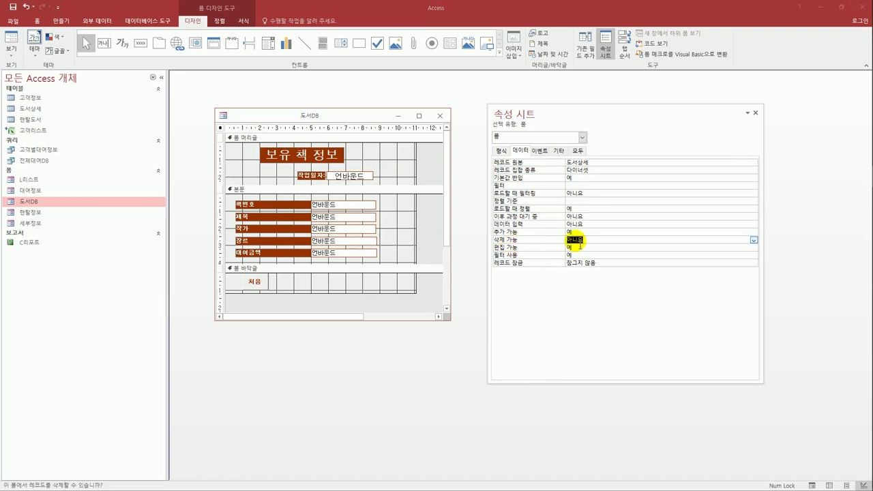
pyautogui.click(362, 212)
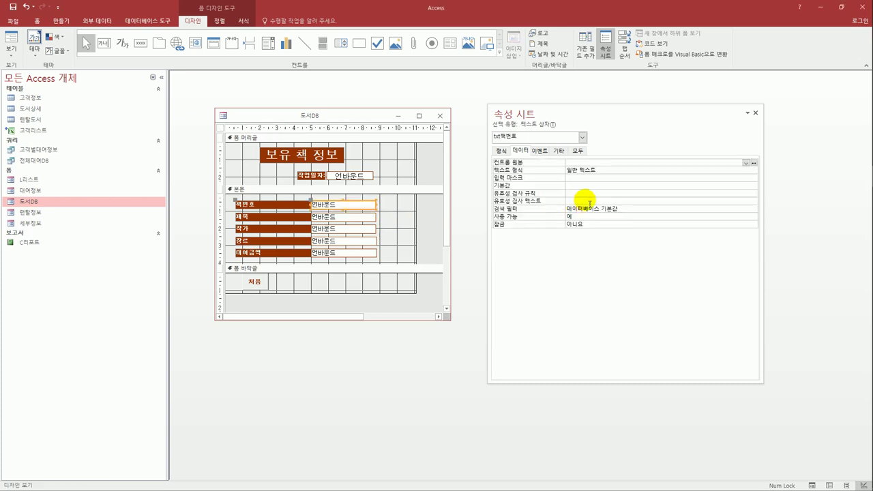
pyautogui.click(603, 162)
pyautogui.click(746, 163)
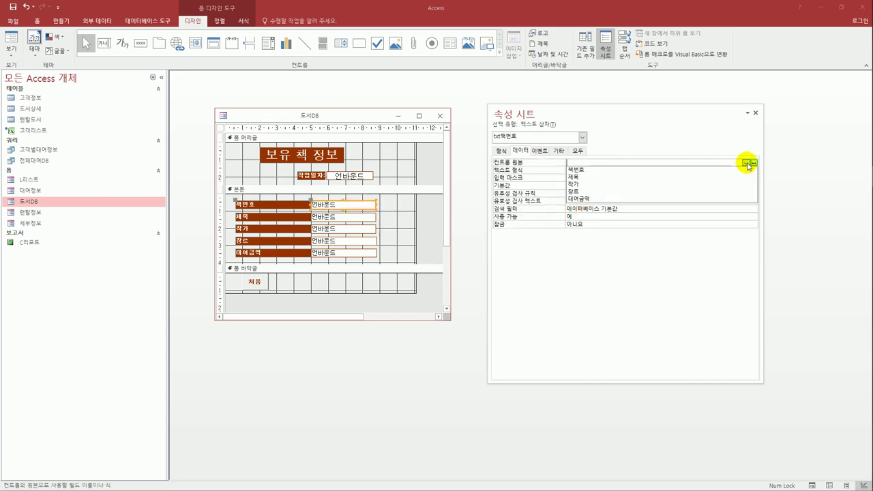
pyautogui.click(728, 171)
pyautogui.click(346, 223)
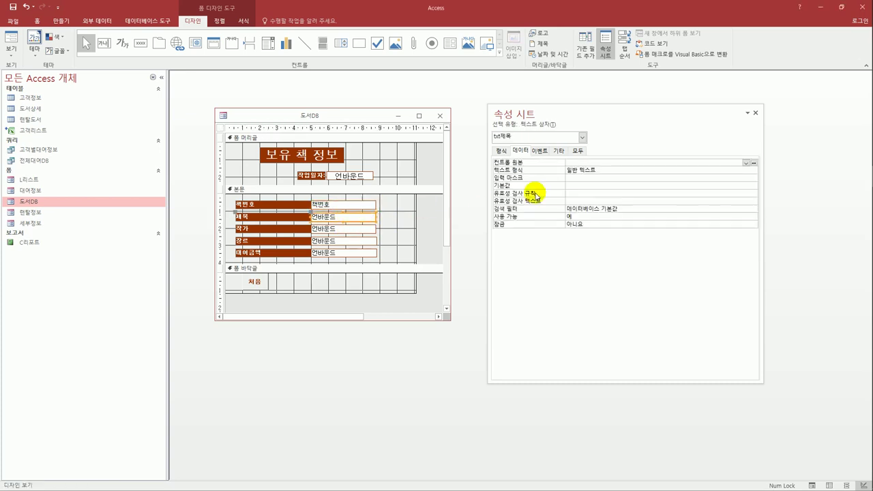
pyautogui.click(746, 163)
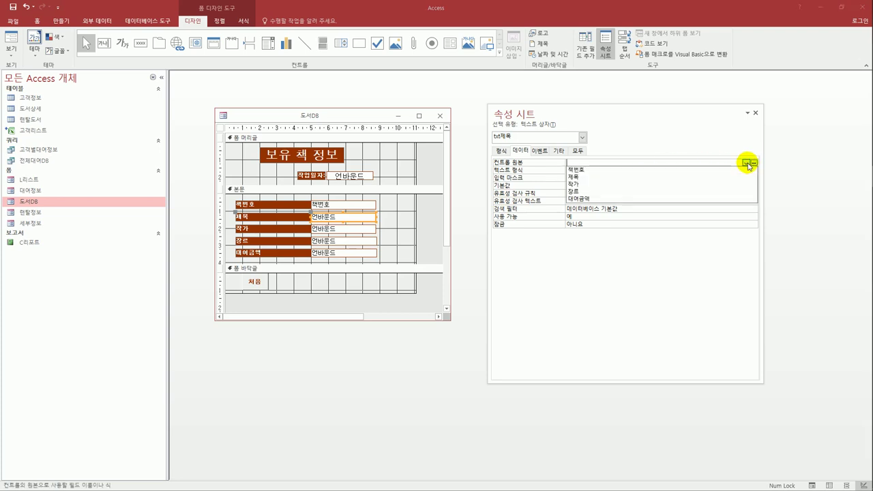
pyautogui.click(725, 176)
# Step: Bind the remaining text boxes to the 작가, 장르 and 대여금액 fields
pyautogui.click(330, 231)
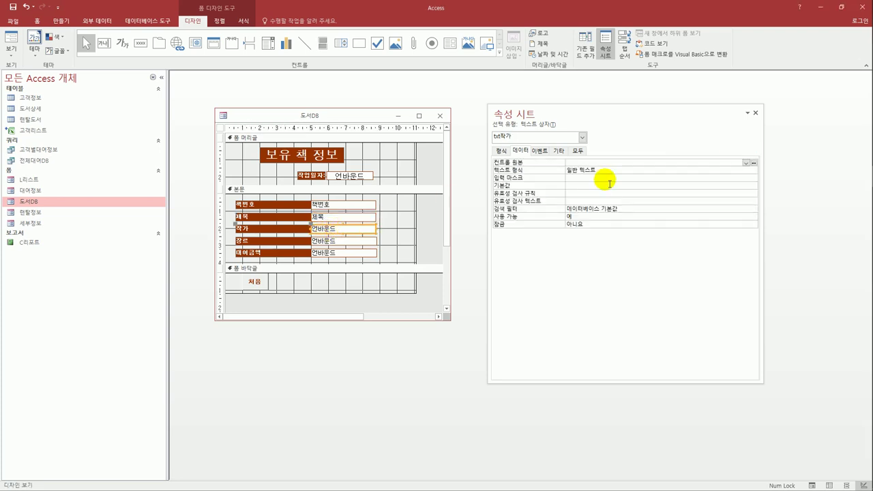
pyautogui.click(746, 163)
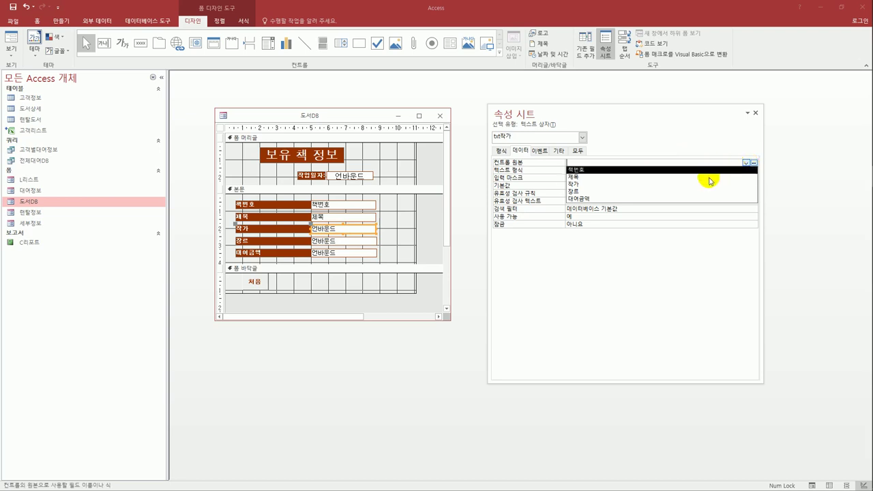
pyautogui.click(743, 184)
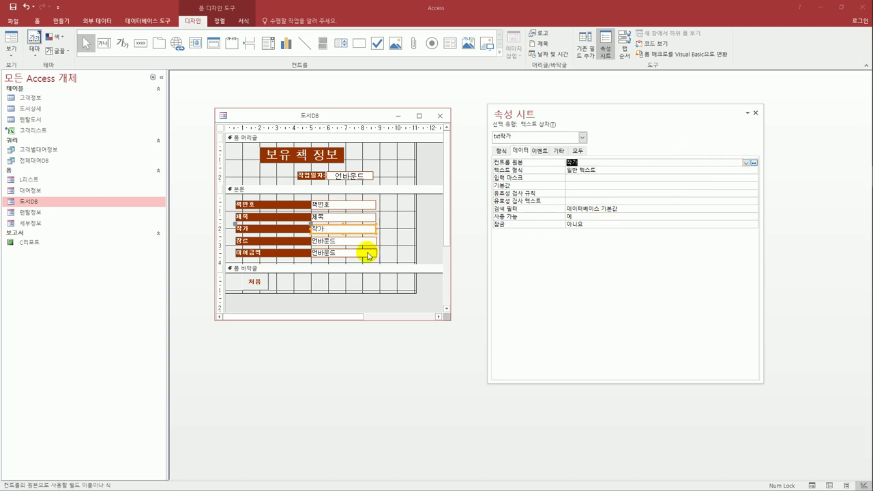
pyautogui.click(336, 240)
pyautogui.click(745, 164)
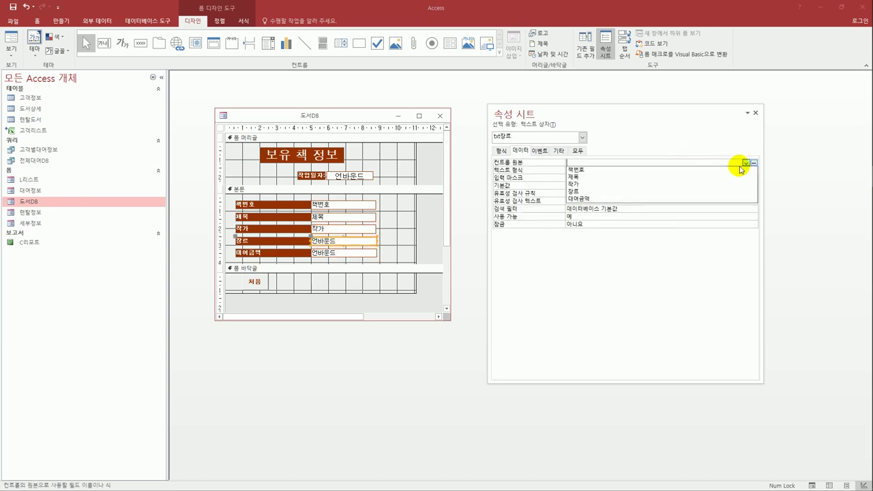
pyautogui.click(709, 195)
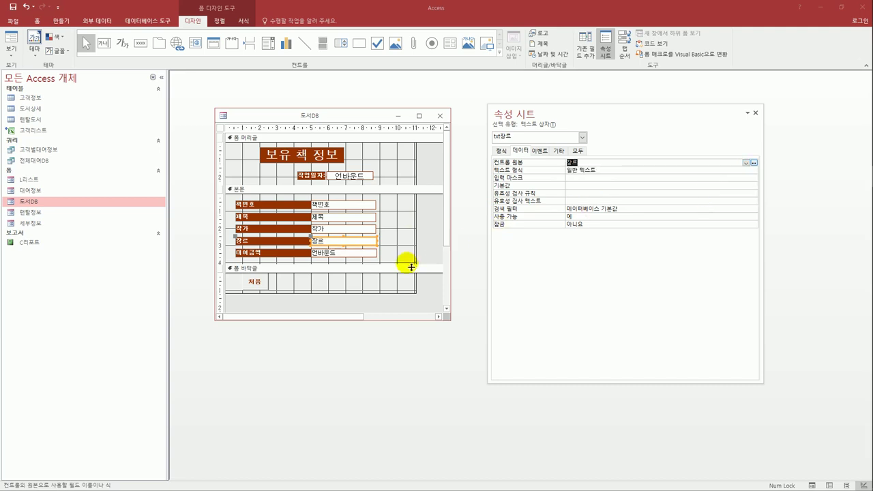
pyautogui.click(372, 254)
pyautogui.click(746, 163)
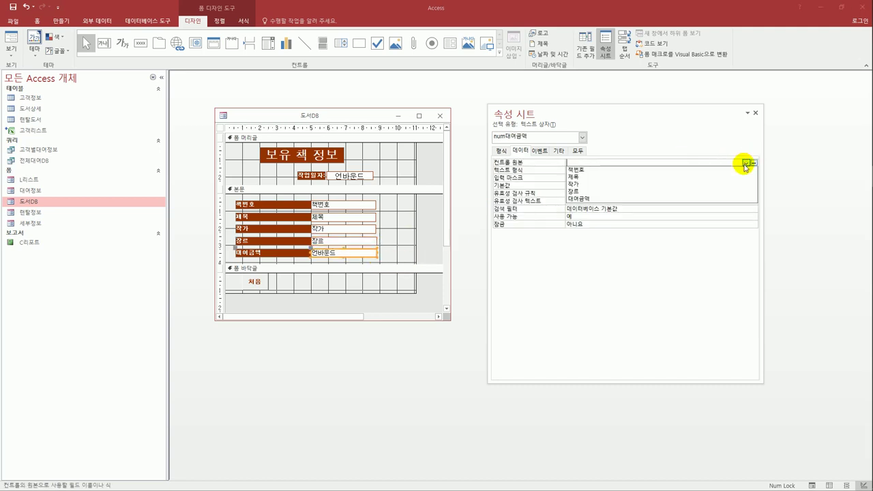
pyautogui.click(716, 196)
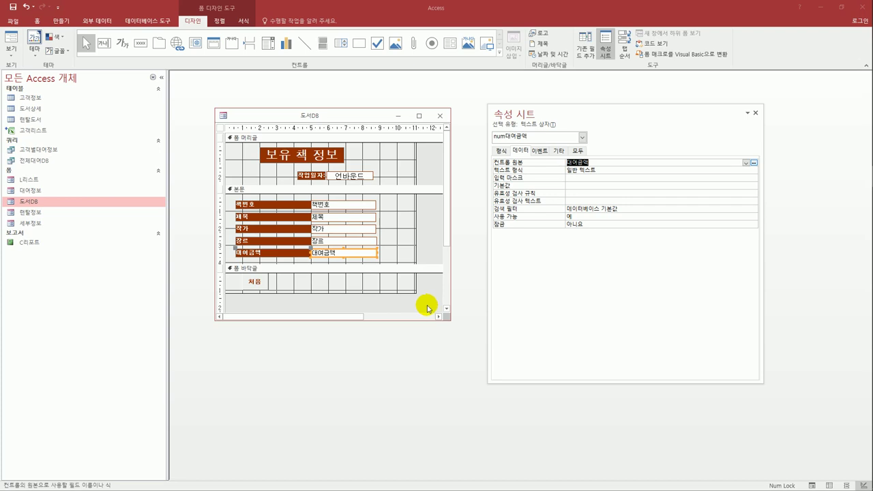
pyautogui.click(219, 128)
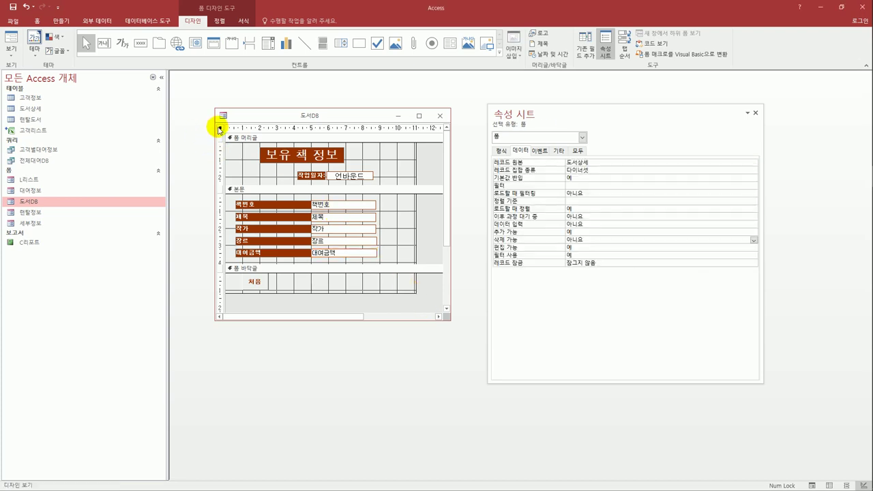
# Step: Set the form's Record Selectors, Navigation Buttons and Dividing Lines to 아니요
pyautogui.click(502, 150)
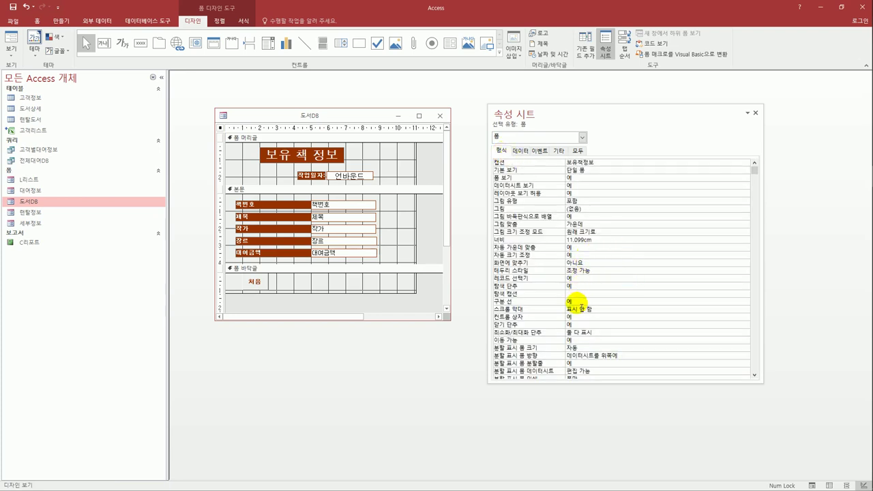
pyautogui.doubleClick(585, 278)
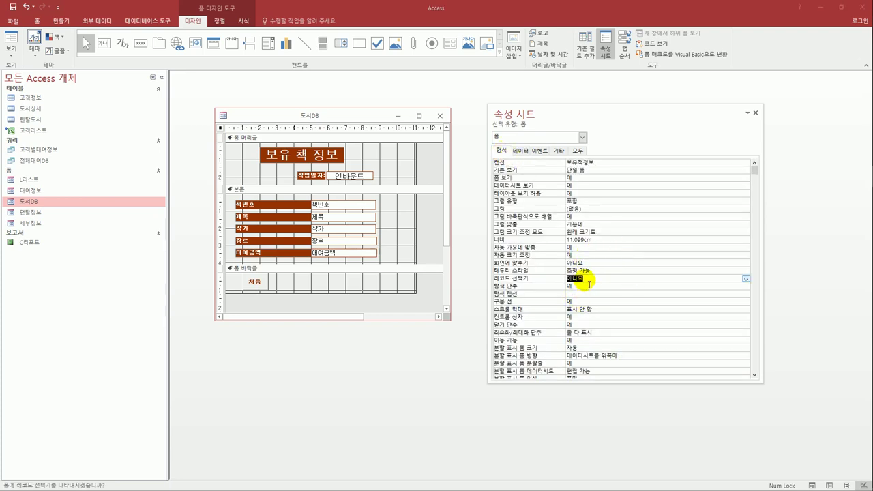
pyautogui.doubleClick(585, 286)
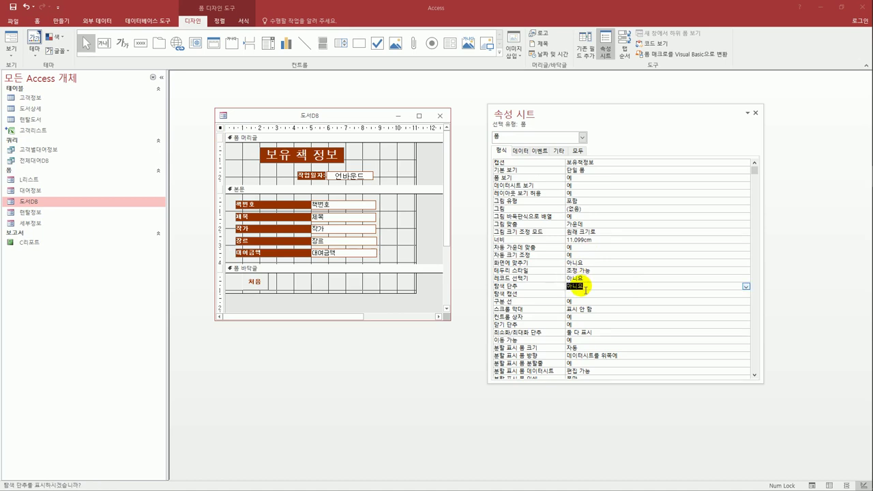
pyautogui.doubleClick(585, 302)
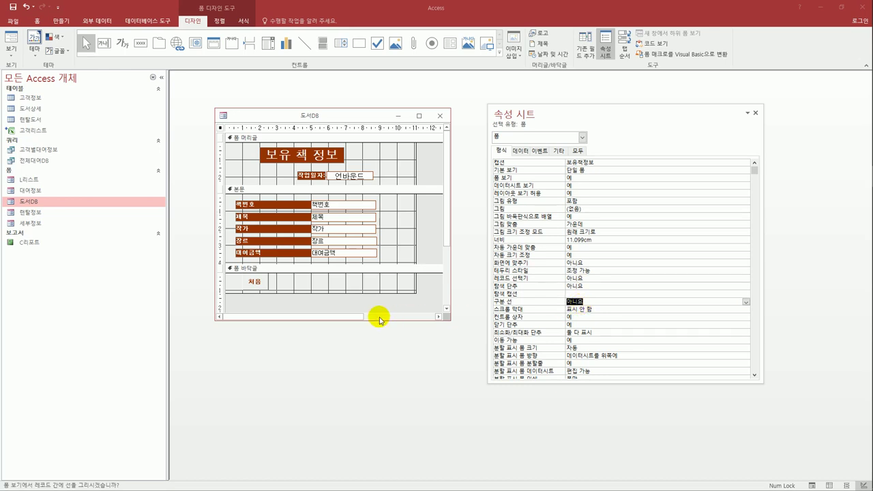
pyautogui.click(374, 180)
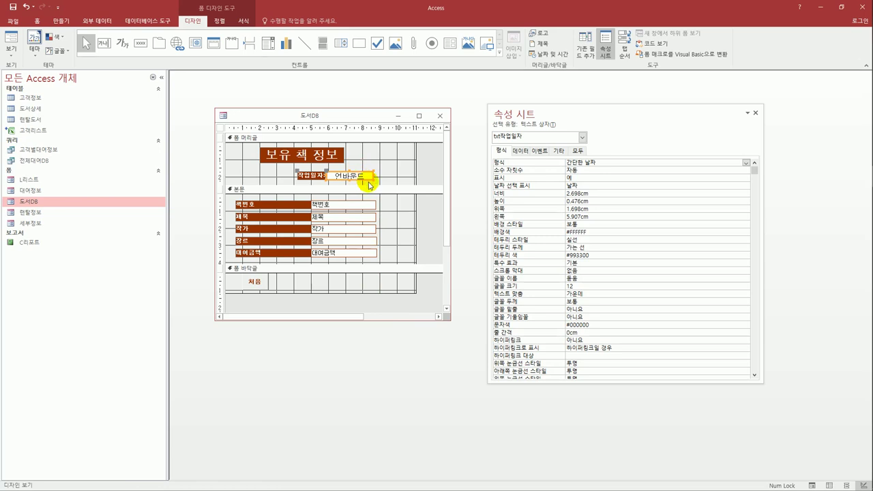
# Step: Set the header's 작업일자 box Control Source to =Date()
pyautogui.click(532, 156)
pyautogui.click(583, 163)
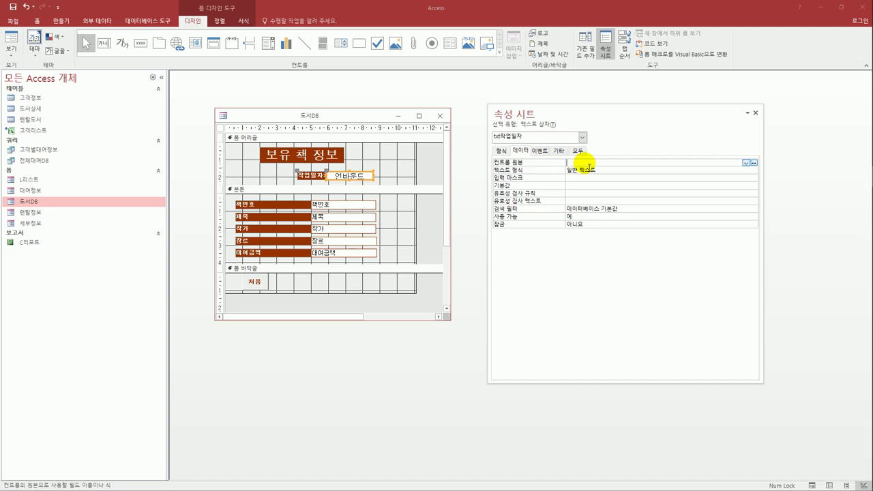
pyautogui.write('ㅇ')
pyautogui.press('BackSpace')
pyautogui.write('Date()')
pyautogui.press('Return')
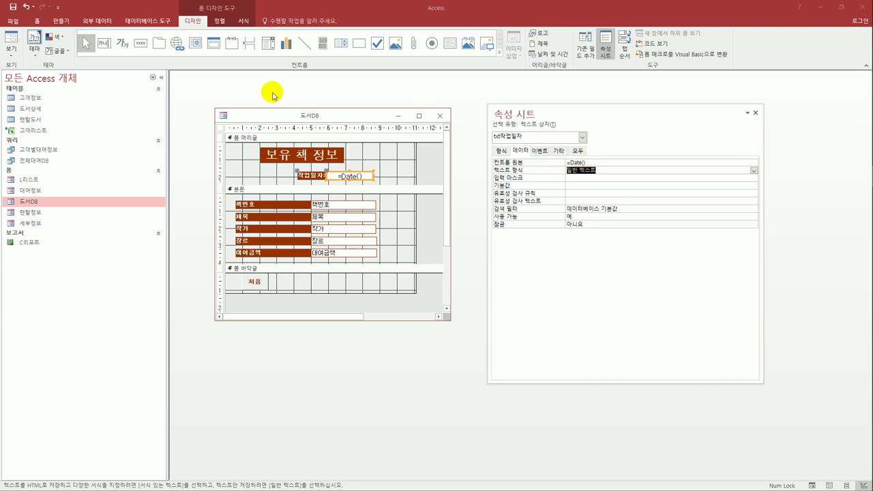
# Step: Save the 도서DB form, check it in Form View showing 2020-10-30, then close it
pyautogui.click(12, 7)
pyautogui.click(11, 38)
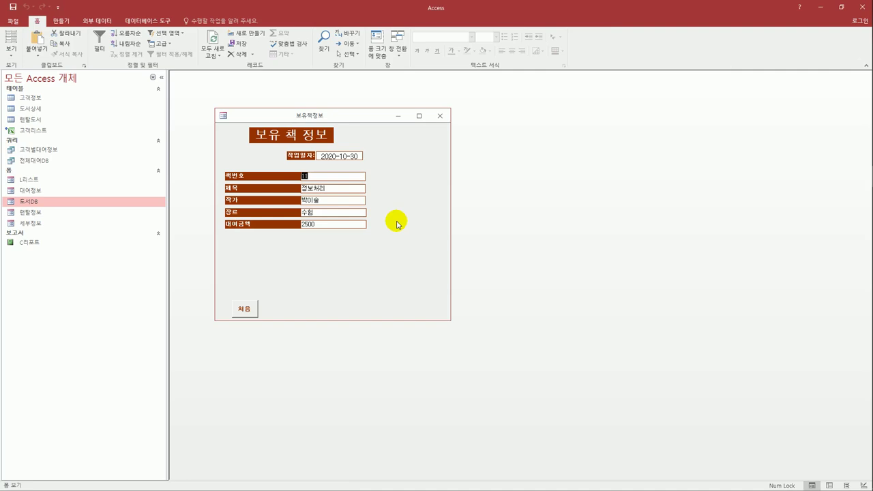
pyautogui.click(440, 116)
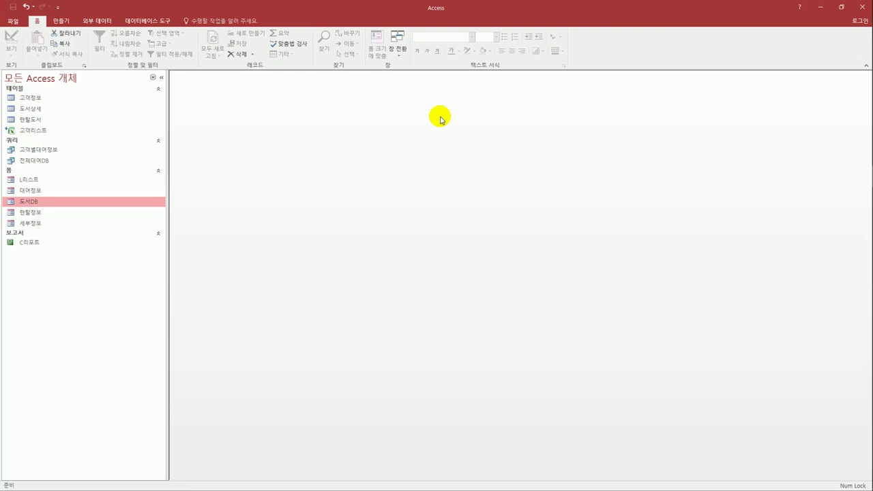
# Step: Reopen the 도서DB form in Design view and shift its window up and left
pyautogui.rightClick(45, 203)
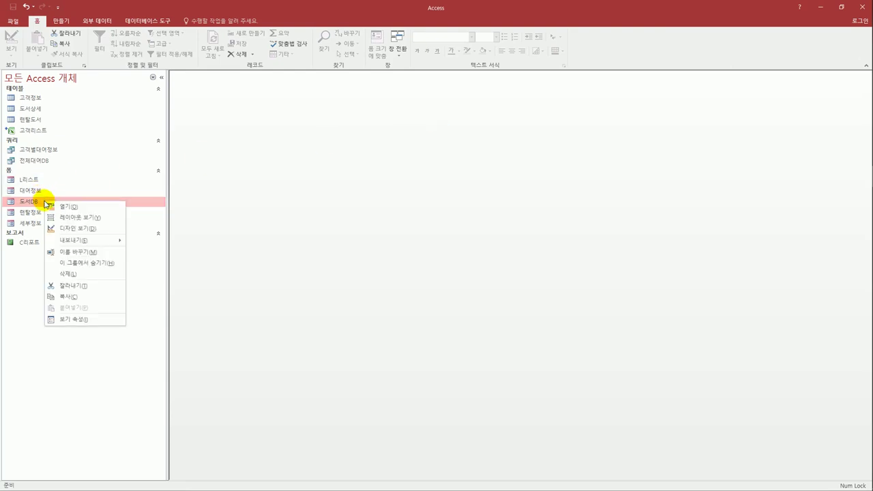
pyautogui.click(87, 228)
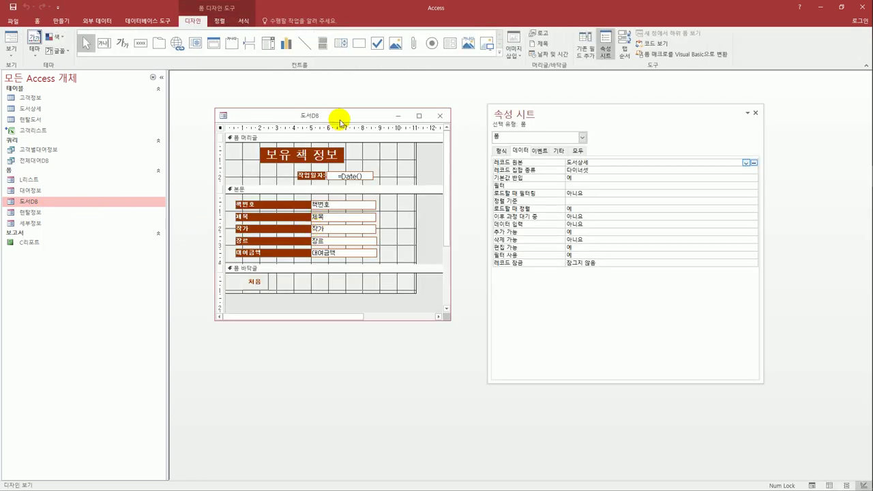
pyautogui.moveTo(340, 122); pyautogui.dragTo(318, 109)
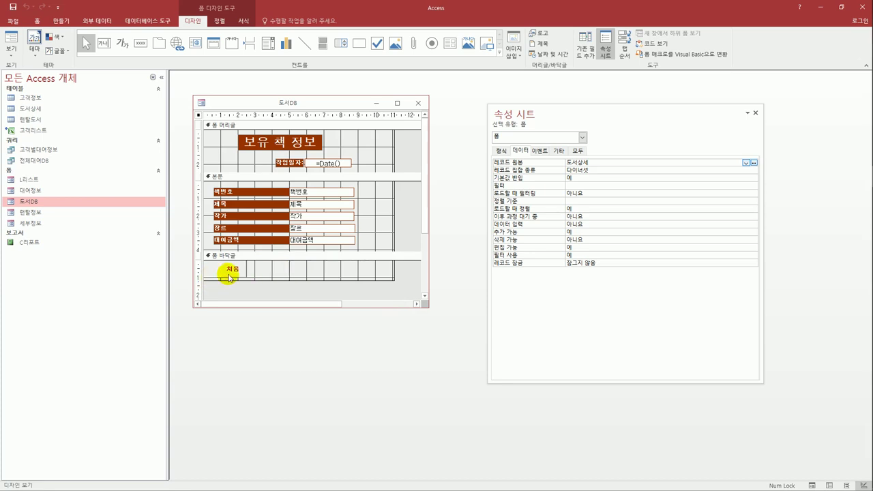
# Step: Add a footer button going to the previous record, captioned 이전 and named Cmd이전
pyautogui.click(142, 44)
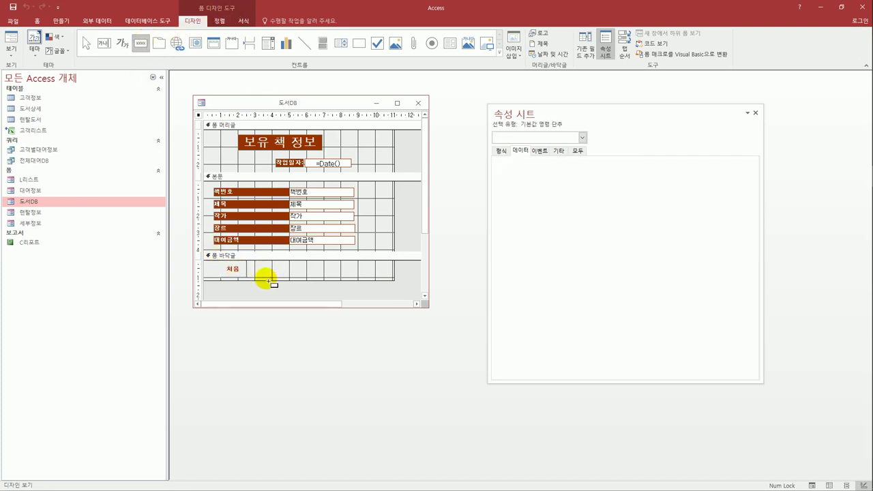
pyautogui.moveTo(258, 263); pyautogui.dragTo(281, 278)
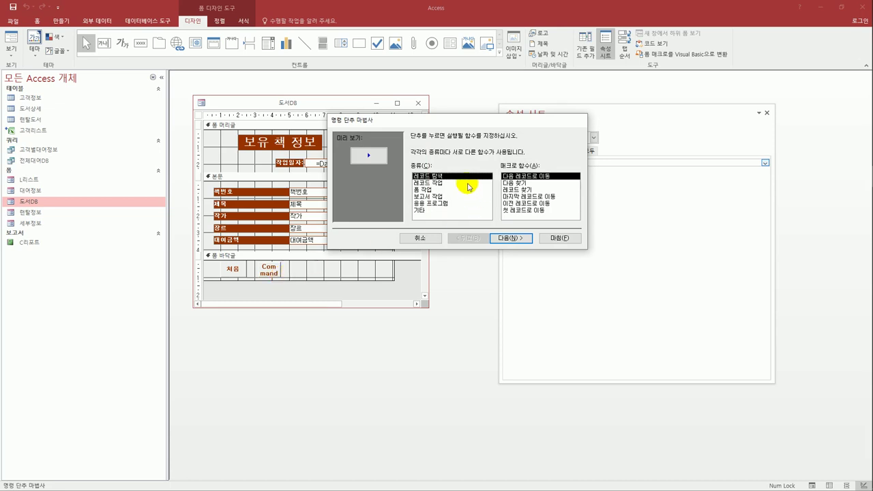
pyautogui.click(522, 203)
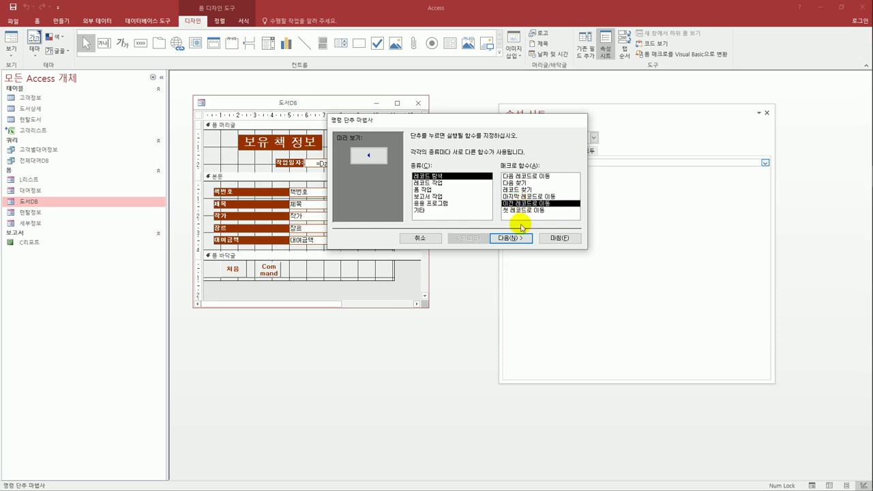
pyautogui.click(517, 240)
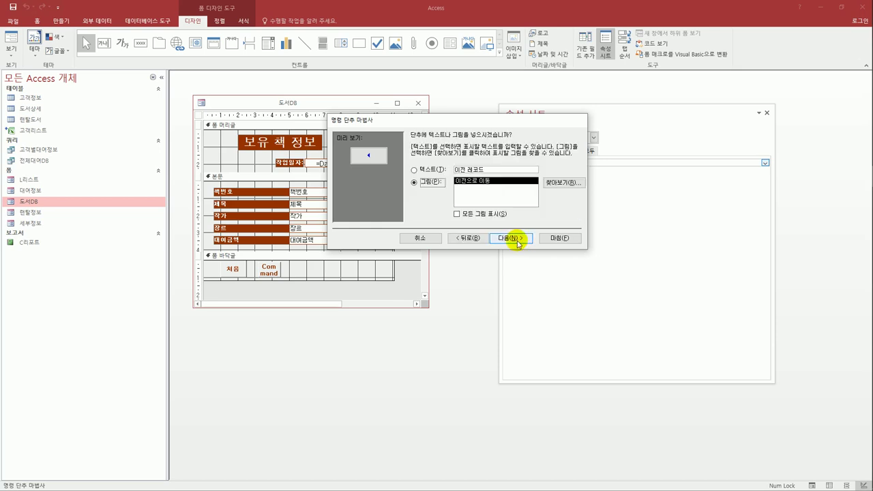
pyautogui.click(415, 169)
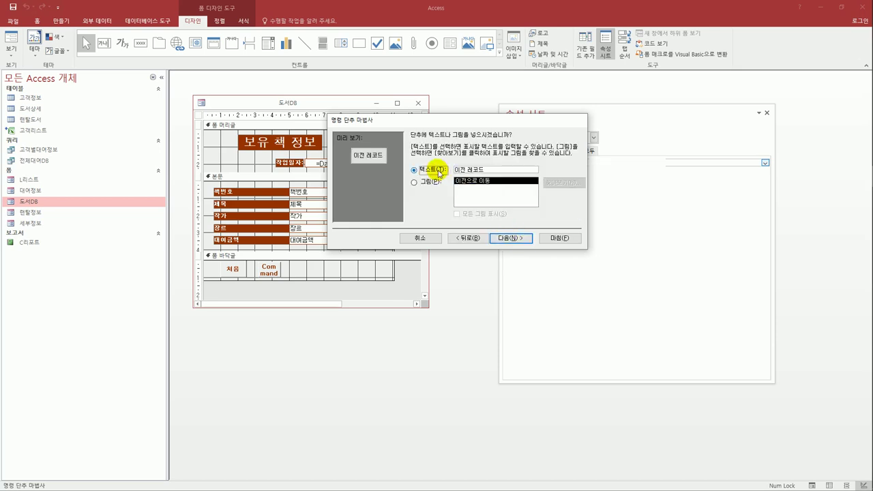
pyautogui.moveTo(491, 172); pyautogui.dragTo(466, 171)
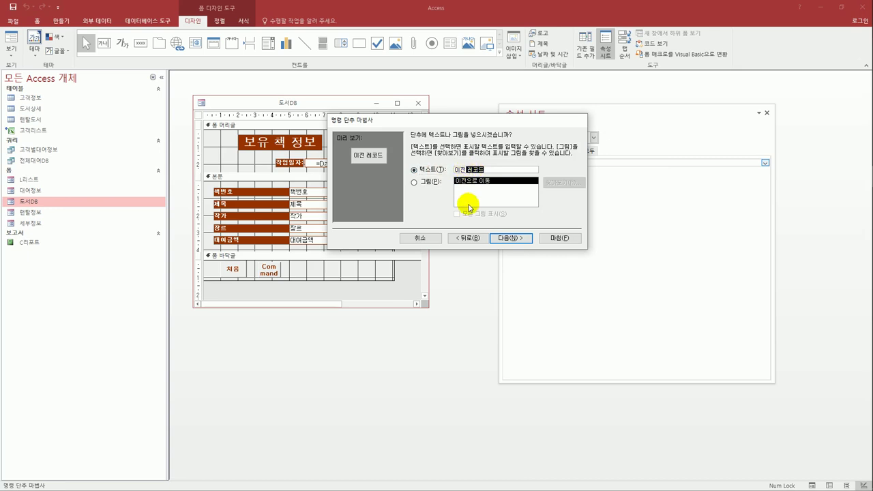
pyautogui.press('BackSpace')
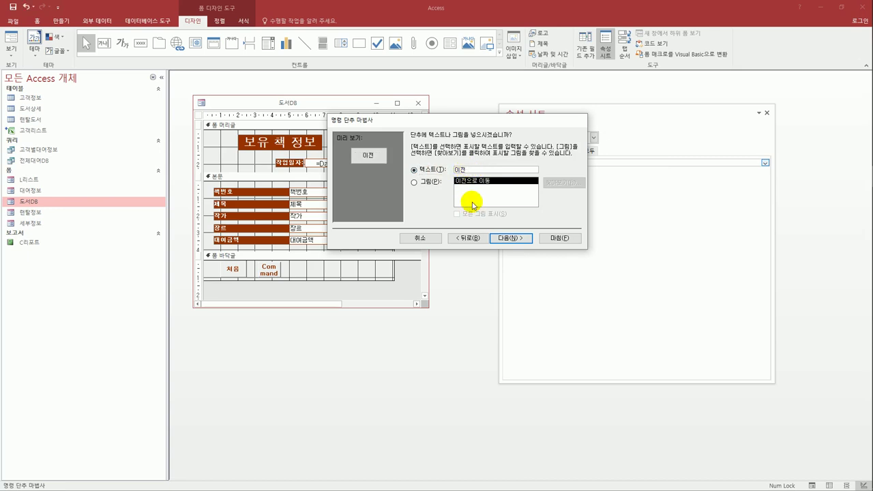
pyautogui.click(504, 238)
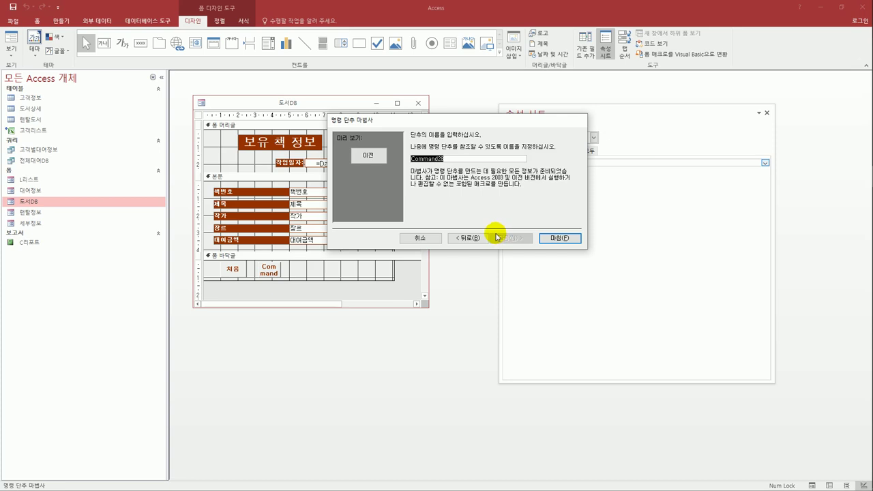
pyautogui.write('C')
pyautogui.write('md0이')
pyautogui.write('전')
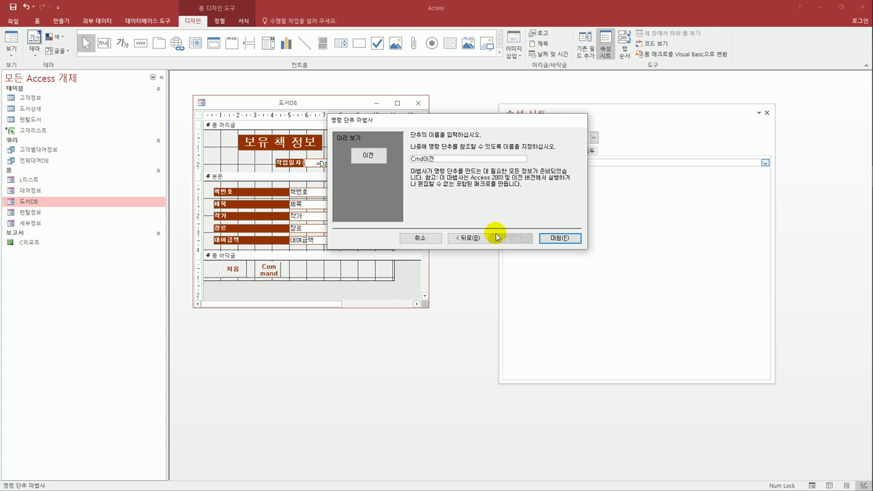
pyautogui.click(557, 238)
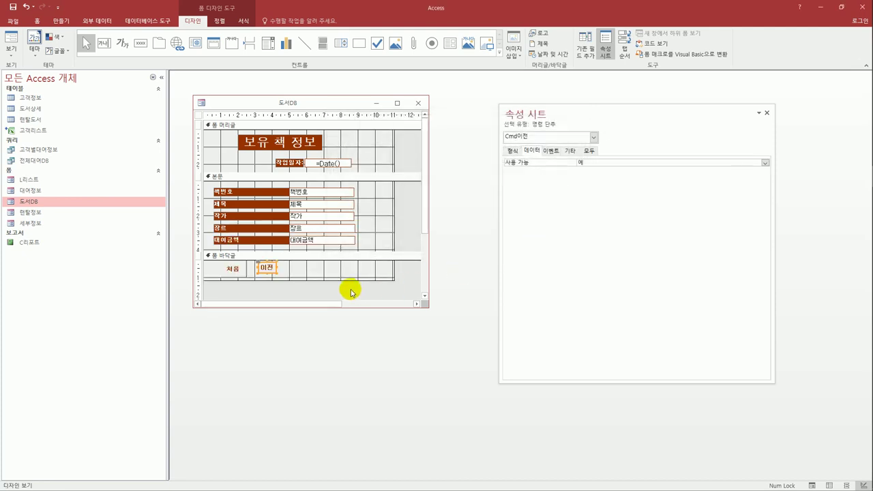
pyautogui.click(141, 43)
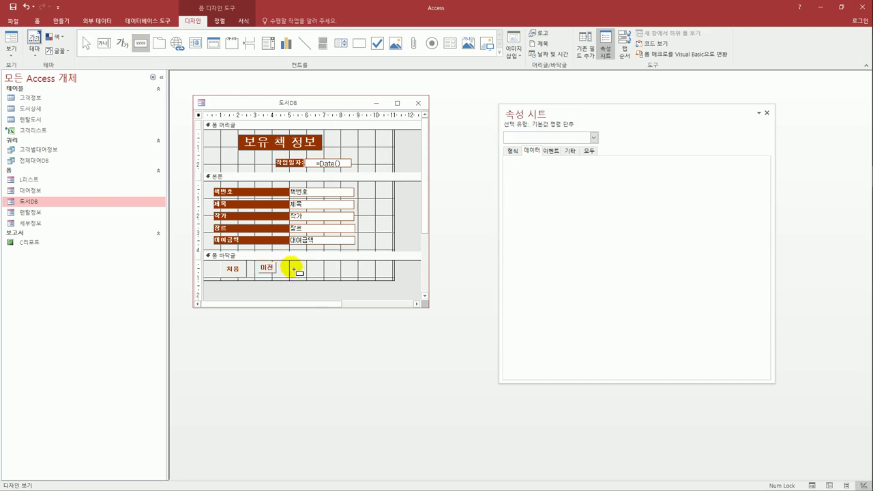
# Step: Add a next-record button captioned 다음, named Cmd다음, to the right of 이전
pyautogui.moveTo(290, 263); pyautogui.dragTo(317, 279)
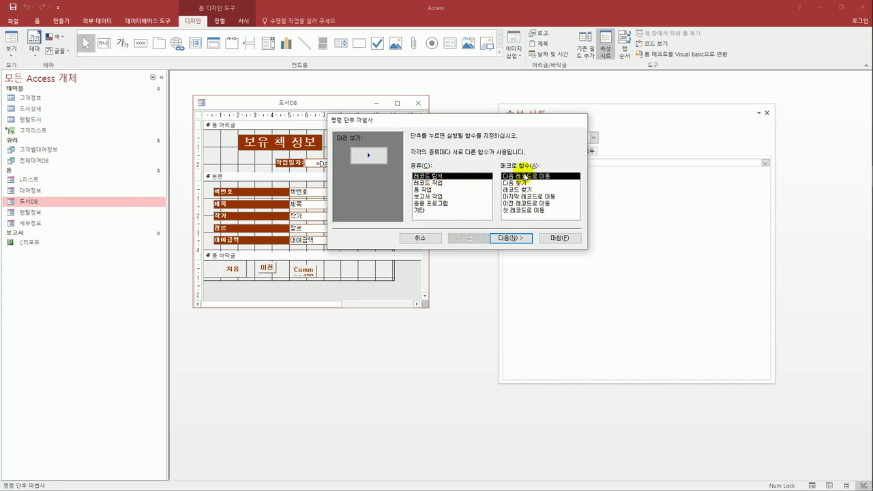
pyautogui.click(522, 238)
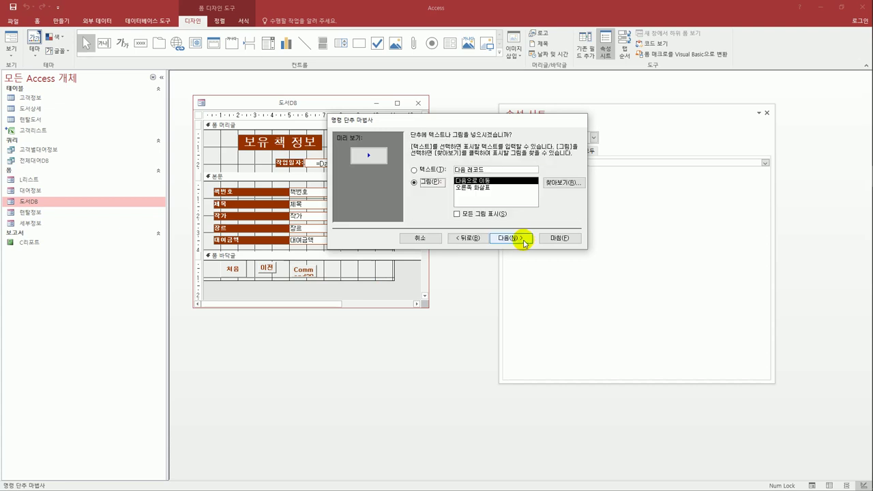
pyautogui.click(440, 170)
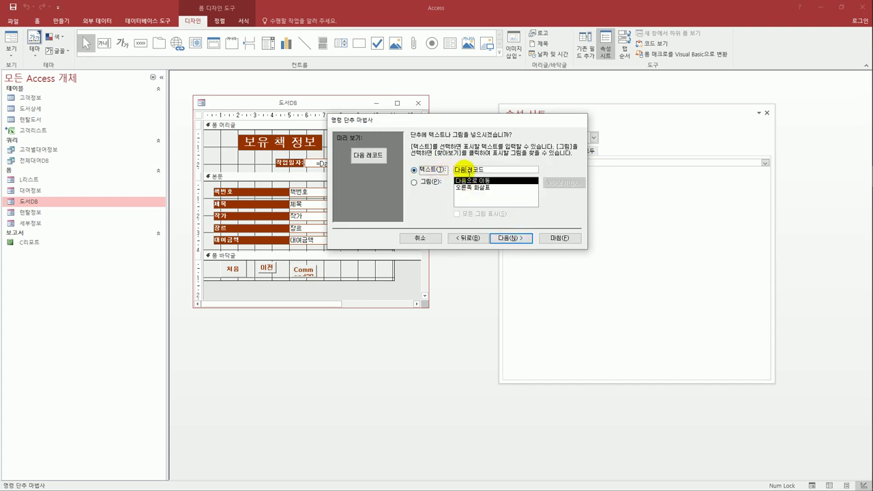
pyautogui.moveTo(465, 169); pyautogui.dragTo(485, 165)
pyautogui.press('BackSpace')
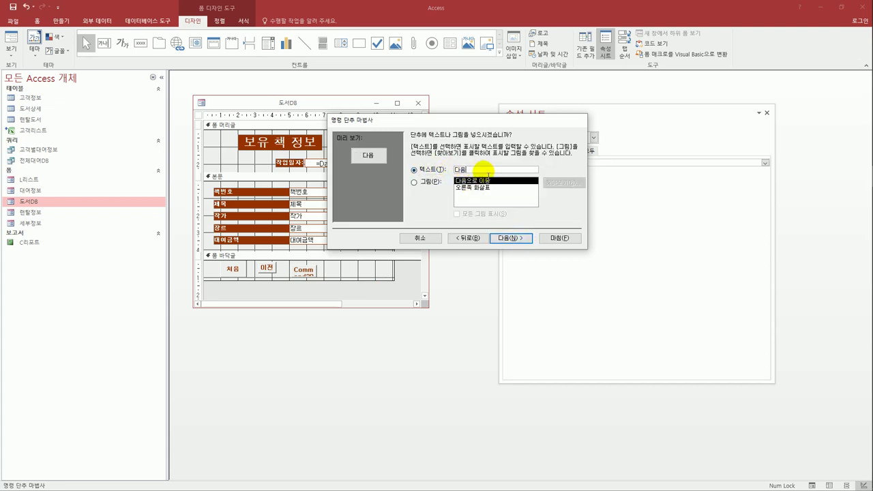
pyautogui.click(509, 238)
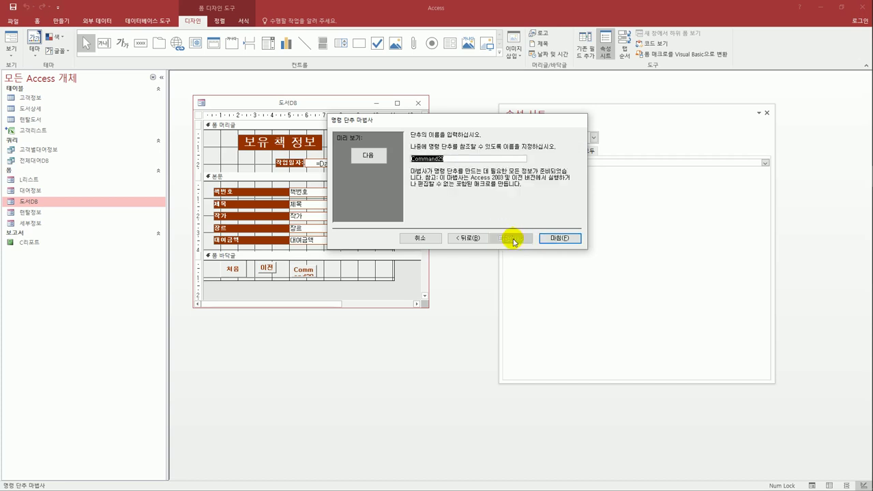
pyautogui.write('Cm')
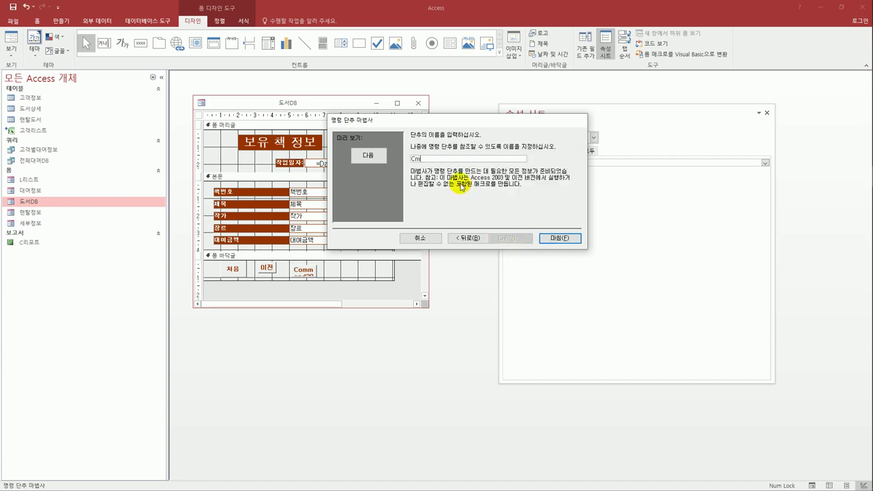
pyautogui.write('d다음')
pyautogui.click(557, 238)
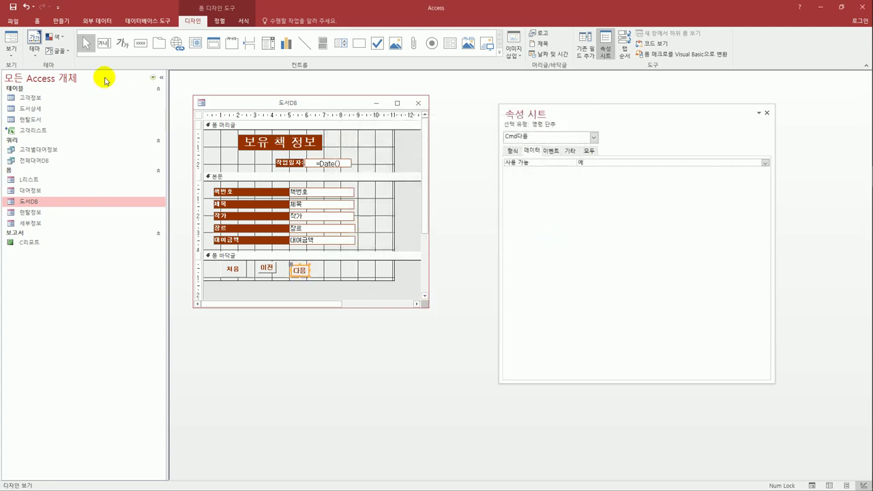
pyautogui.click(143, 47)
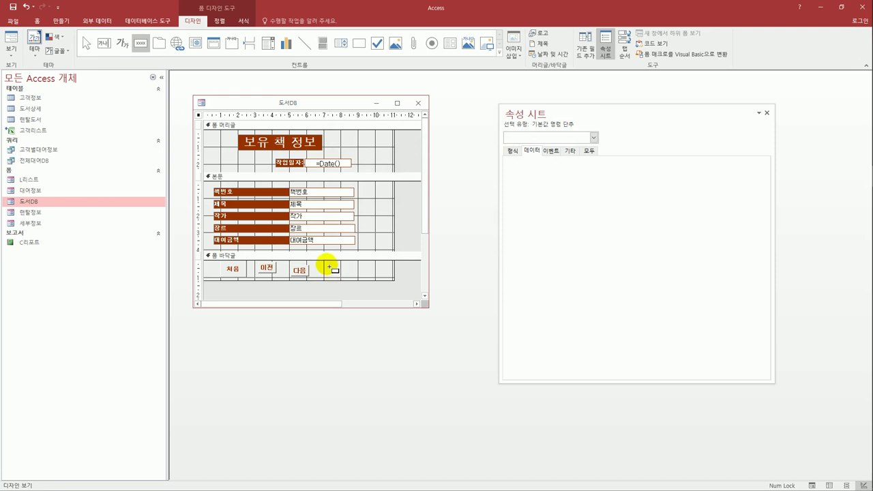
# Step: Add a Close Form button captioned 닫기 named Cmd닫기, then select all four footer buttons
pyautogui.moveTo(327, 267); pyautogui.dragTo(353, 280)
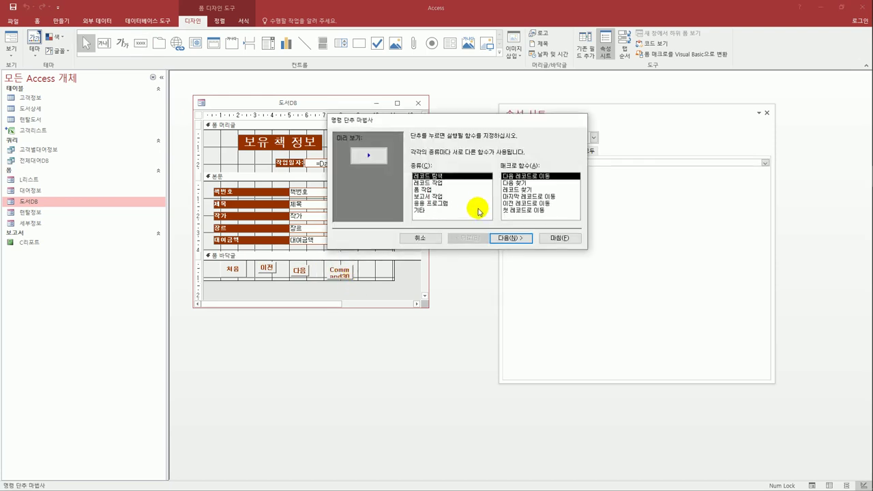
pyautogui.click(440, 190)
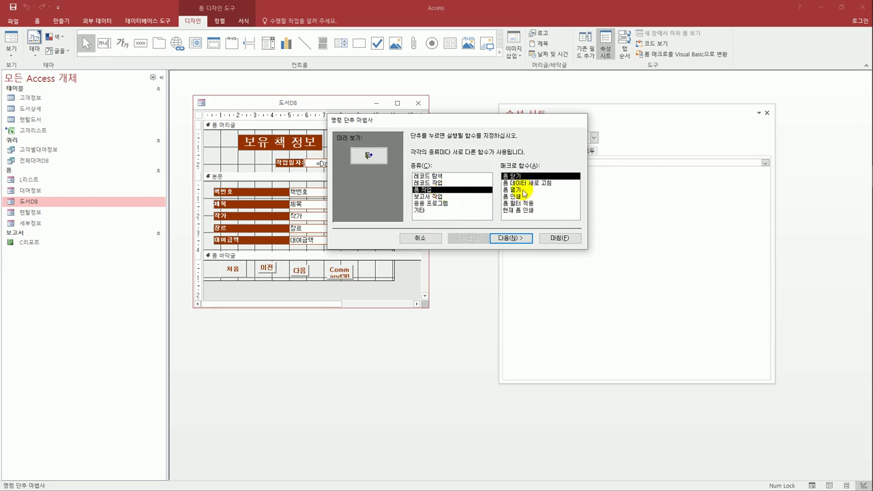
pyautogui.click(519, 176)
pyautogui.click(522, 239)
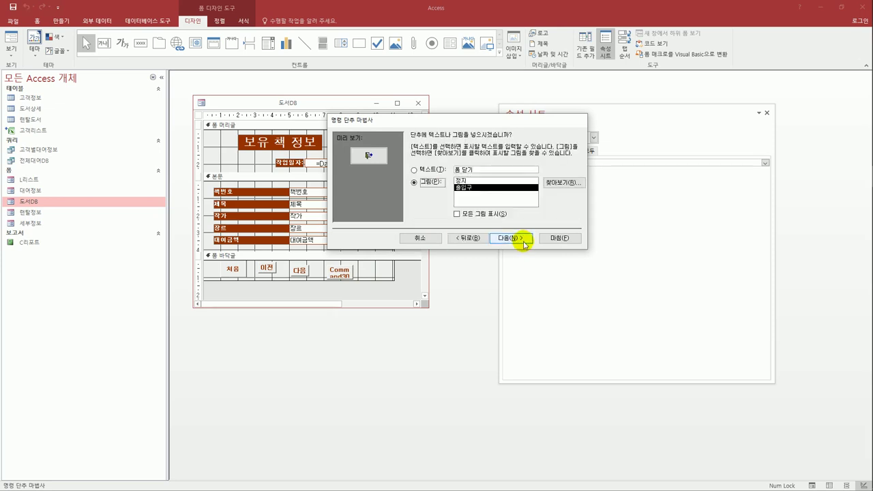
pyautogui.click(430, 170)
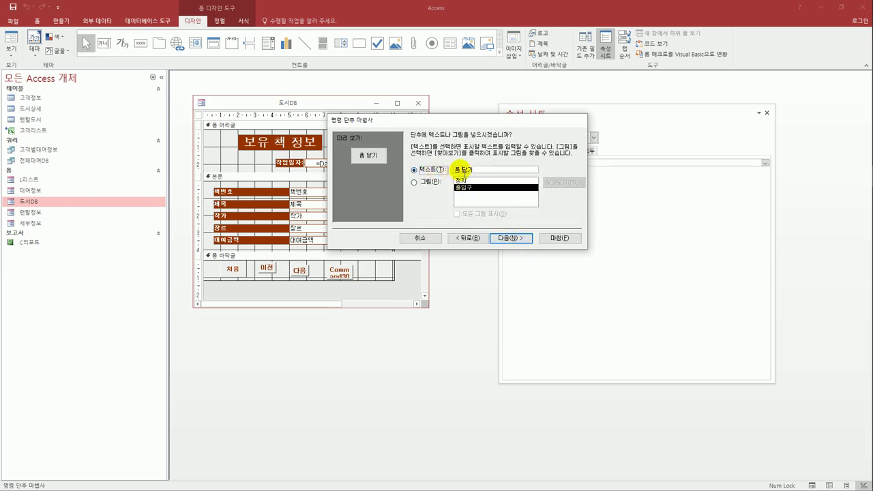
pyautogui.moveTo(460, 169); pyautogui.dragTo(453, 174)
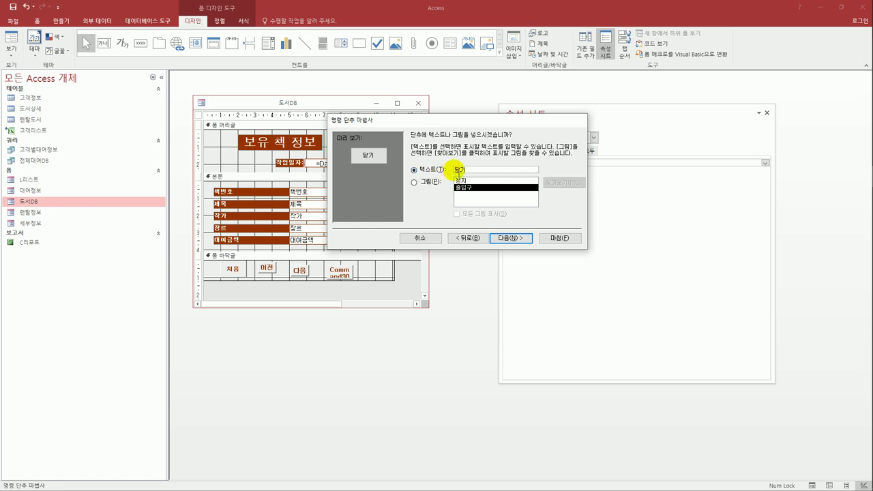
pyautogui.press('Delete')
pyautogui.click(511, 238)
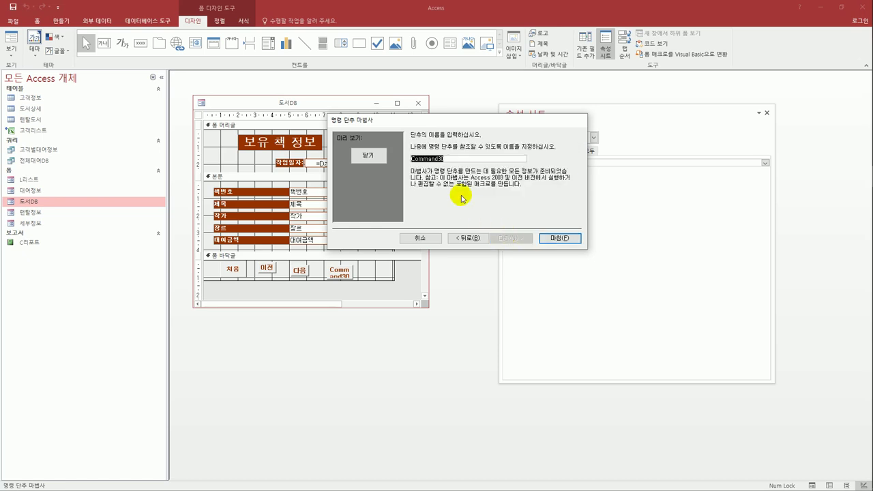
pyautogui.write('Cmd닫기')
pyautogui.click(570, 240)
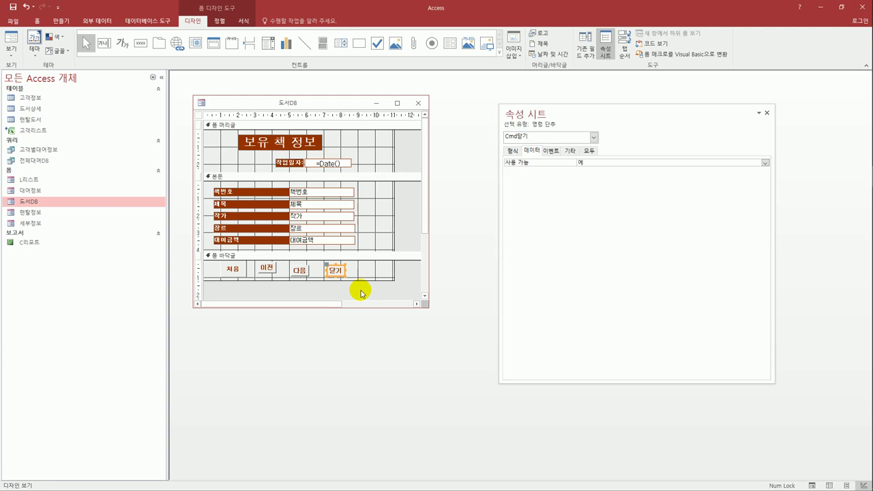
pyautogui.moveTo(361, 291); pyautogui.dragTo(208, 260)
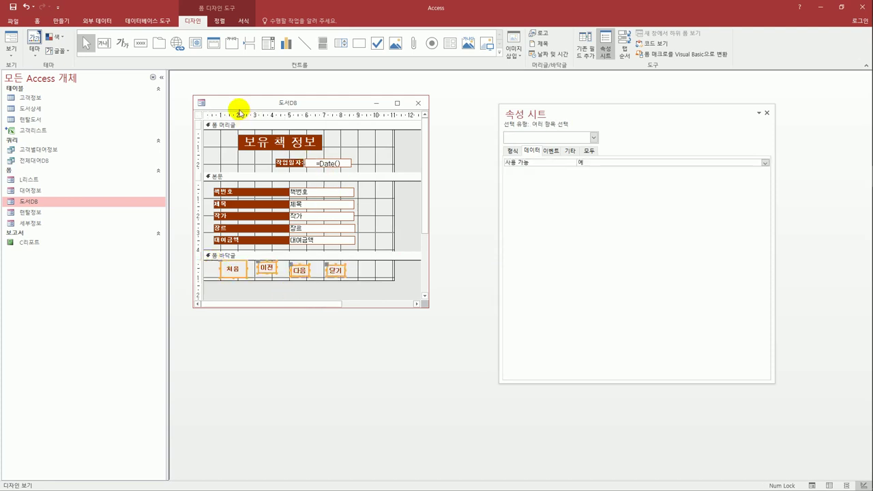
# Step: Make the four footer buttons the same height (tallest) and width (widest)
pyautogui.click(219, 21)
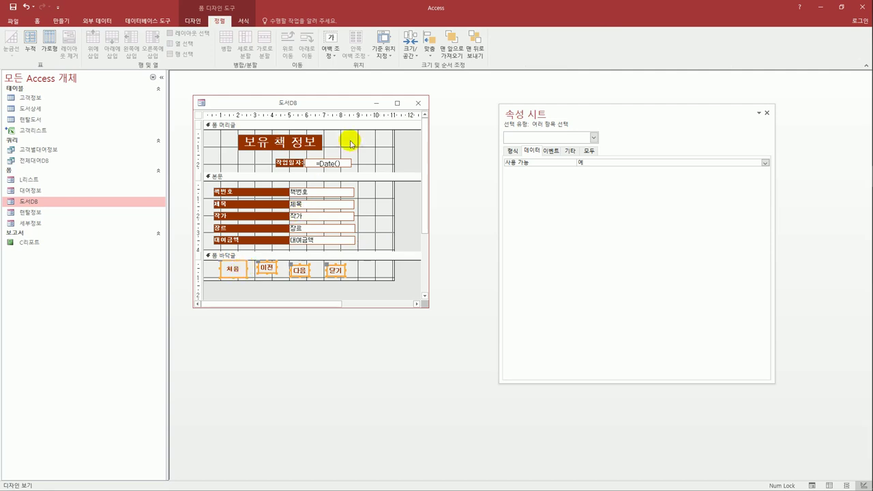
pyautogui.click(412, 53)
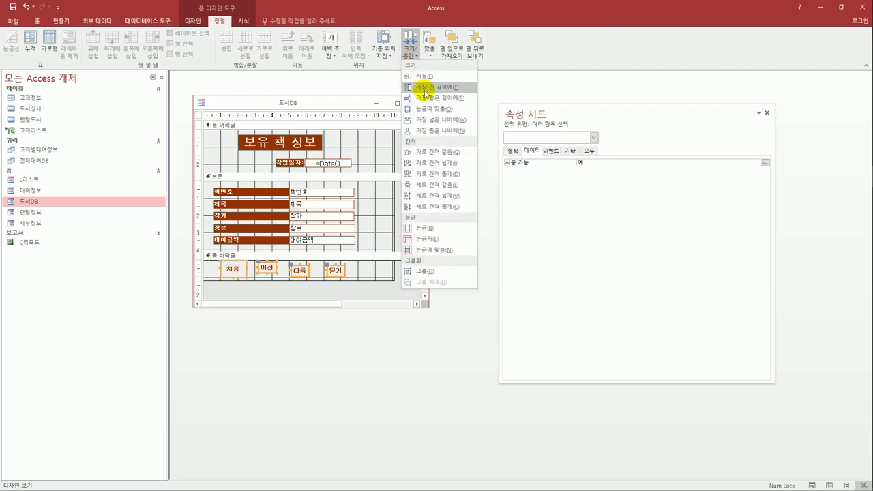
pyautogui.click(426, 89)
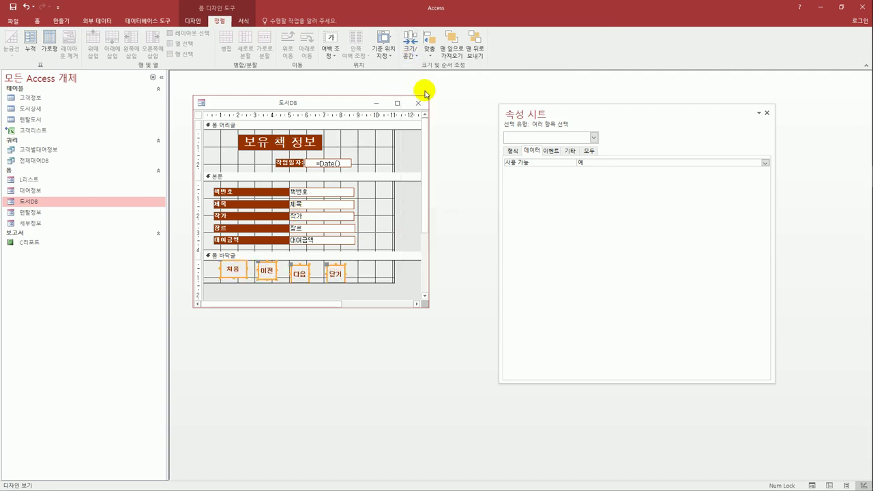
pyautogui.click(409, 55)
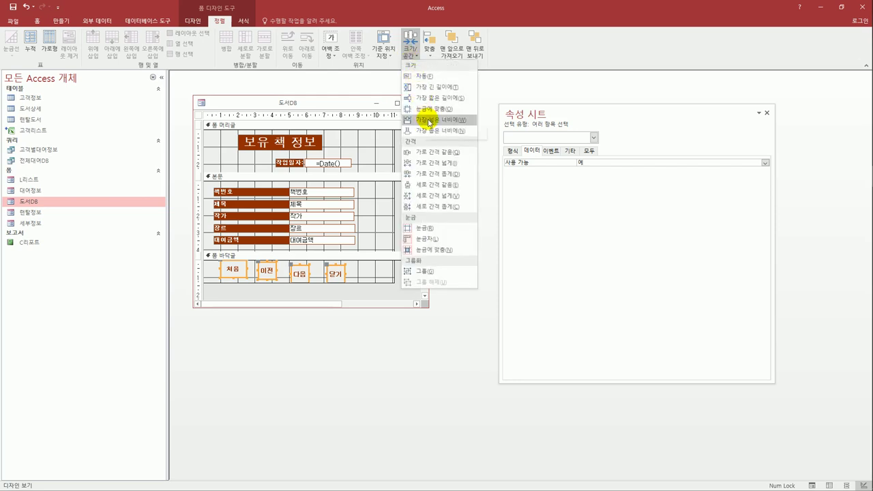
pyautogui.click(427, 119)
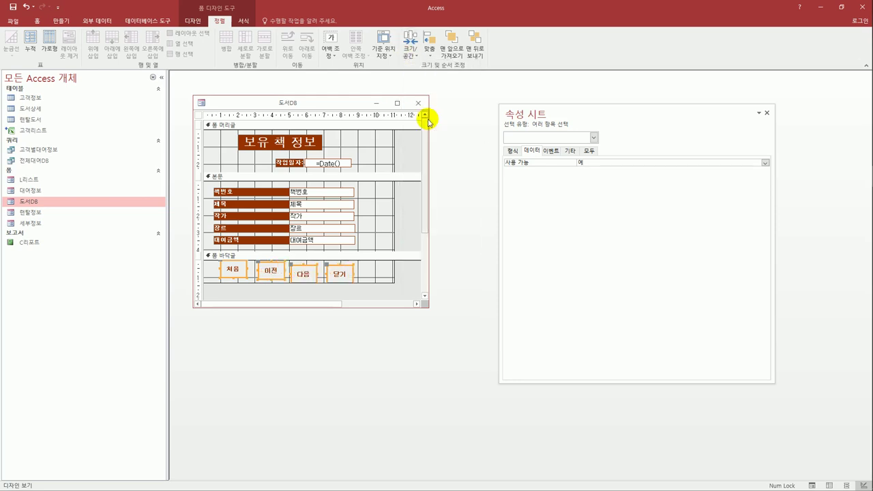
# Step: Space the footer buttons evenly side to side and align them along their tops
pyautogui.click(409, 53)
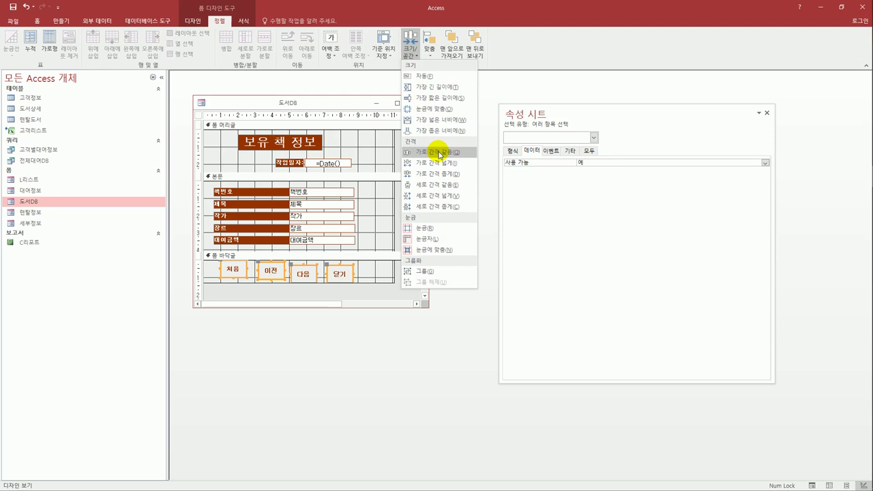
pyautogui.click(440, 153)
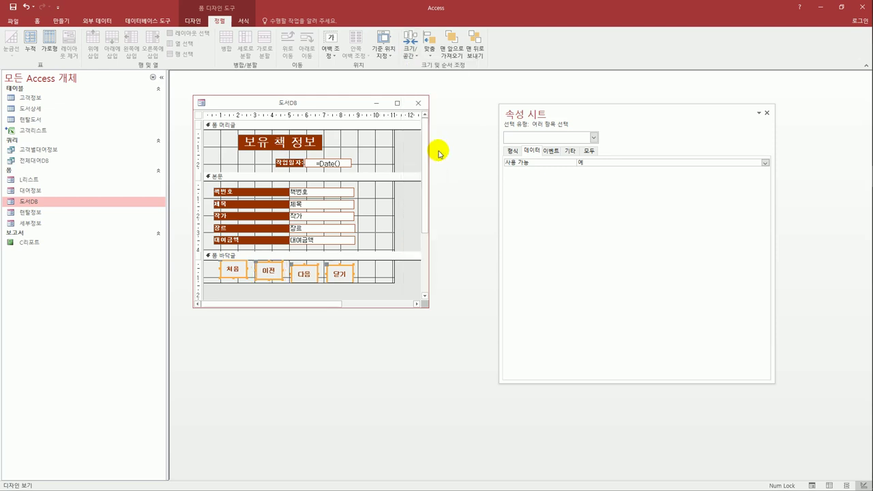
pyautogui.click(429, 53)
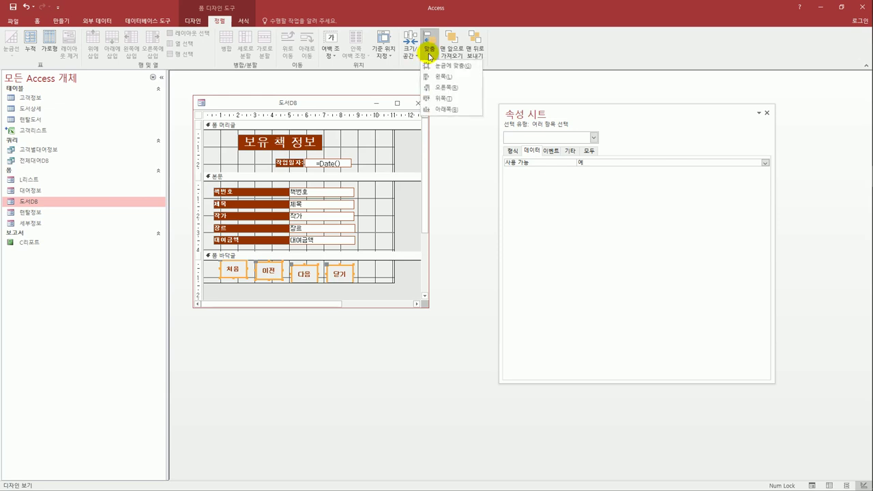
pyautogui.click(441, 99)
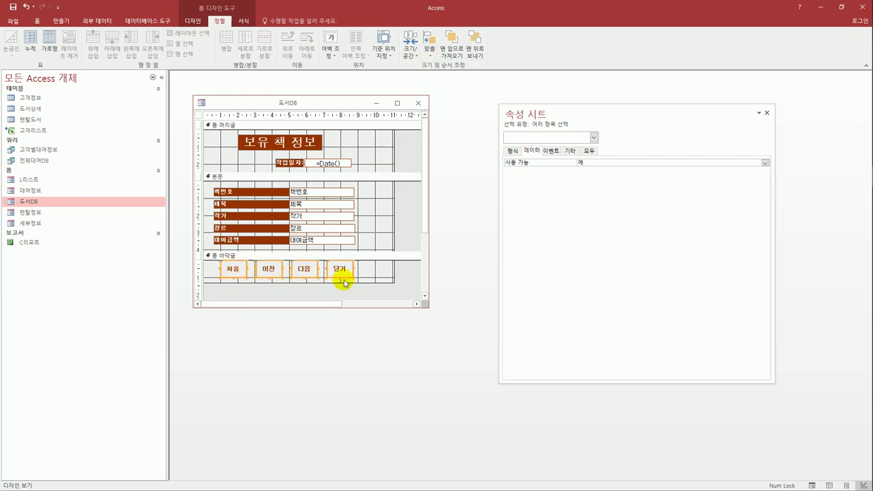
pyautogui.click(402, 294)
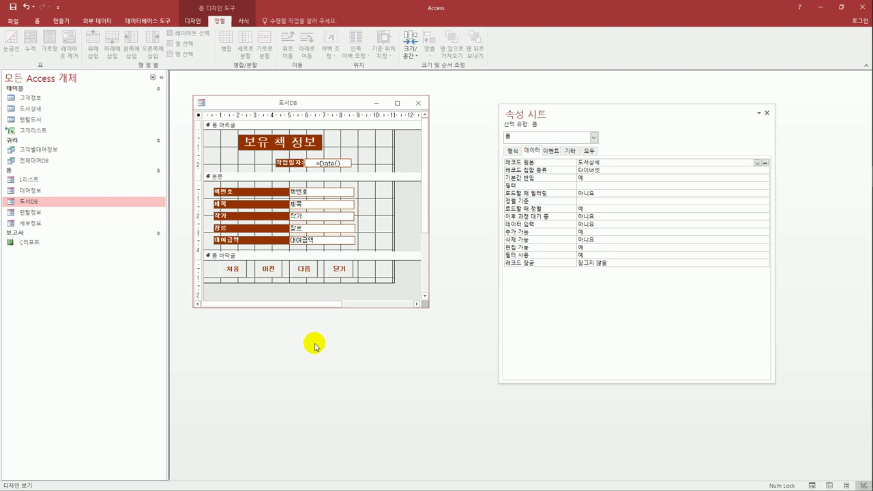
# Step: Convert the 도서DB form's 장르 text box into a combo box and open its row source builder
pyautogui.click(319, 226)
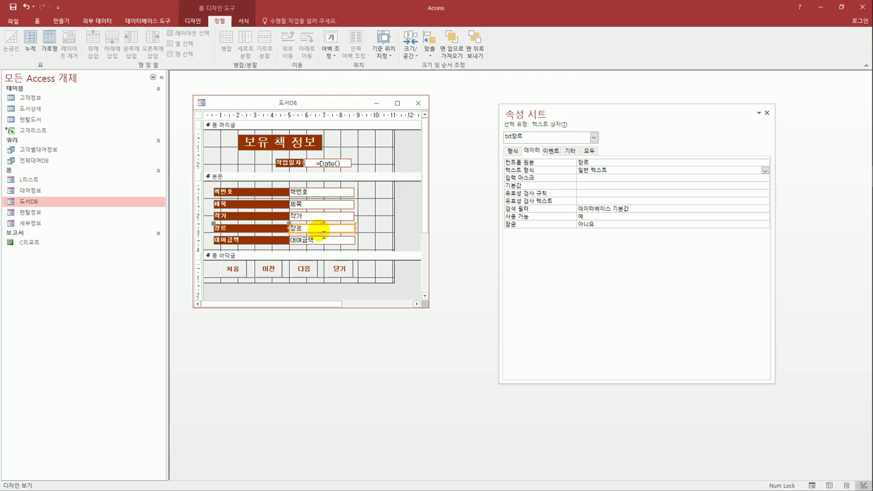
pyautogui.rightClick(321, 230)
pyautogui.moveTo(364, 228)
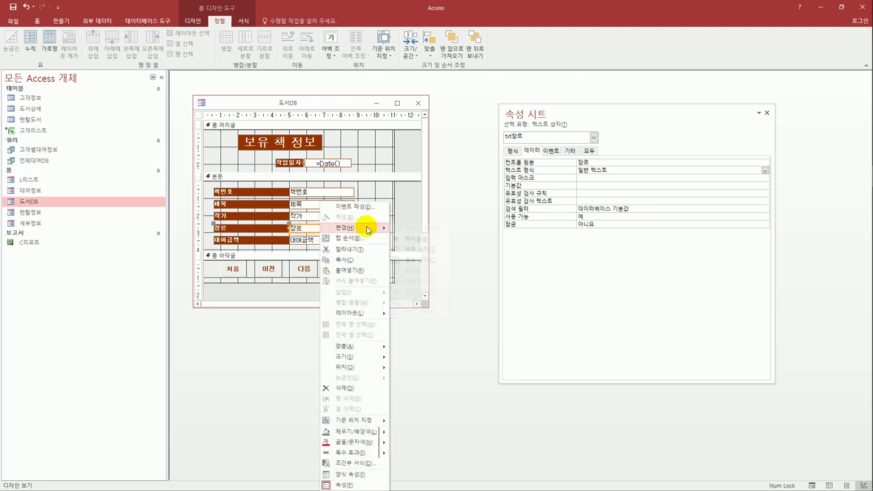
pyautogui.click(416, 260)
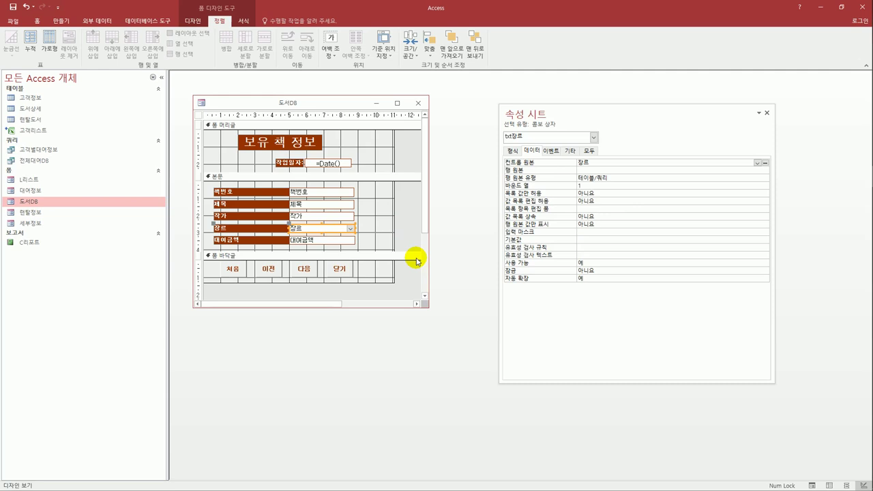
pyautogui.moveTo(589, 117); pyautogui.dragTo(540, 108)
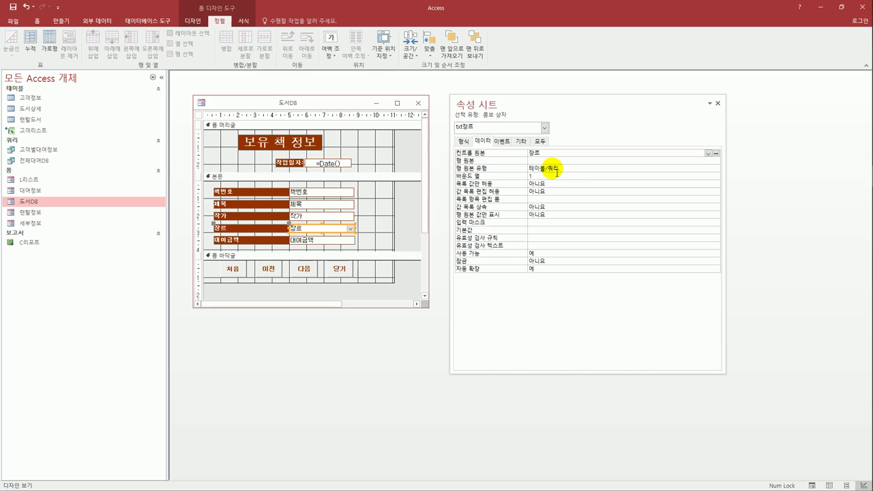
pyautogui.click(716, 153)
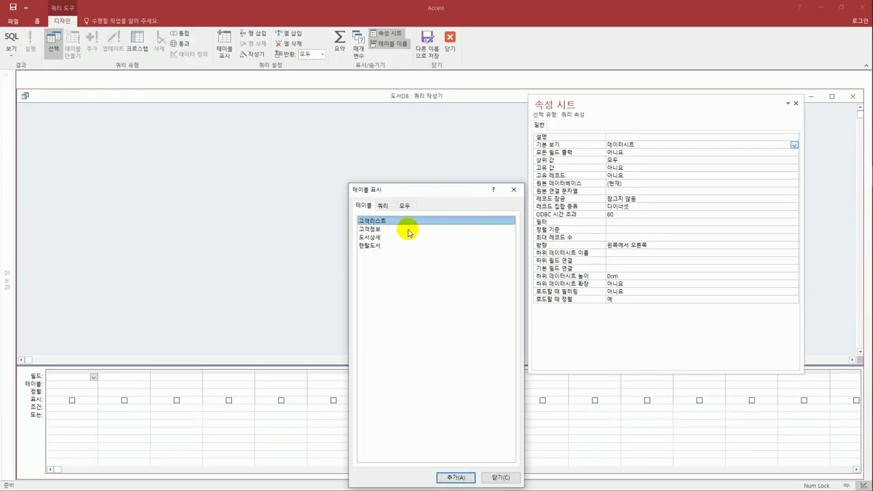
# Step: Add the 도서상세 table and its 장르 field to the row source query
pyautogui.click(398, 238)
pyautogui.doubleClick(398, 239)
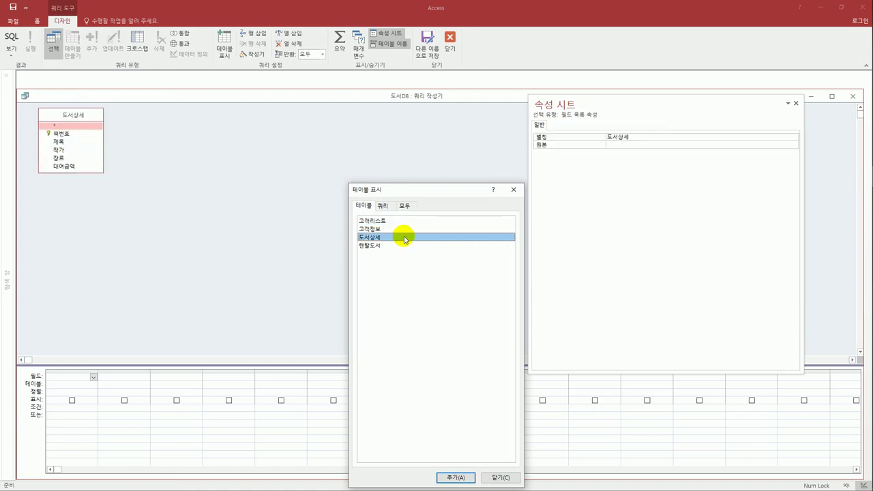
pyautogui.click(517, 191)
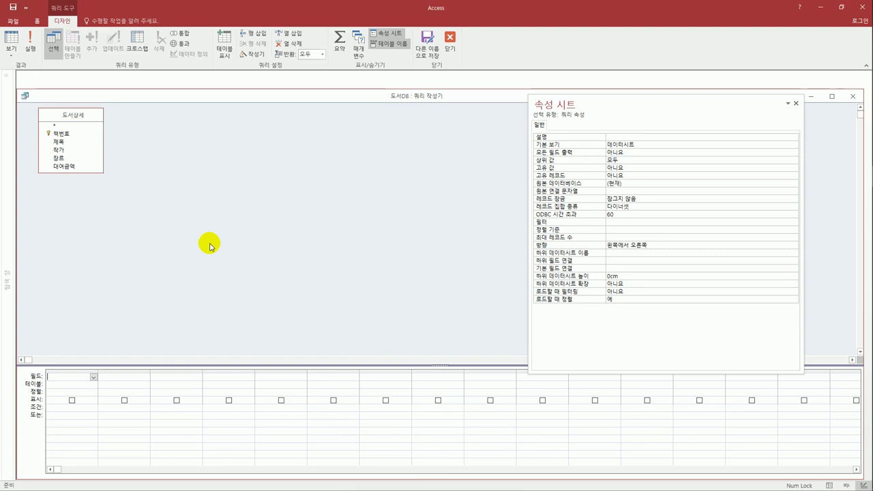
pyautogui.doubleClick(69, 158)
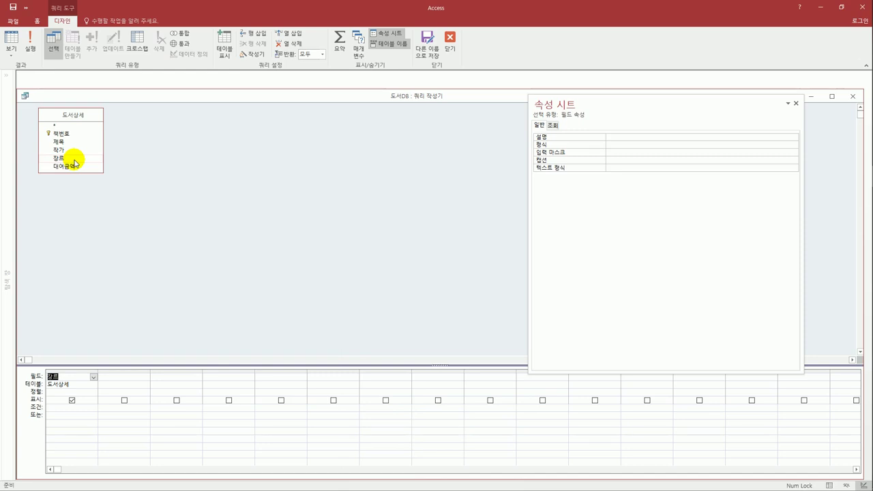
# Step: Set the query's Unique Values to 예 and save the SQL as the combo's row source
pyautogui.click(238, 193)
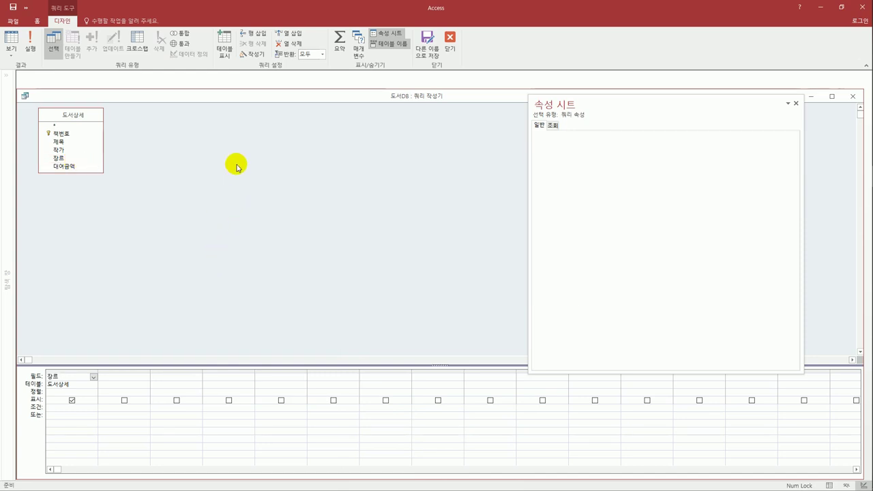
pyautogui.moveTo(557, 106); pyautogui.dragTo(358, 153)
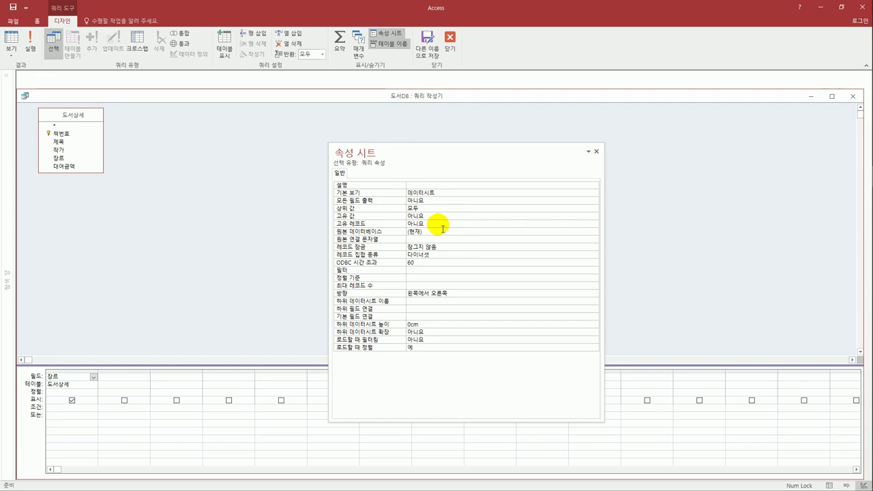
pyautogui.click(437, 216)
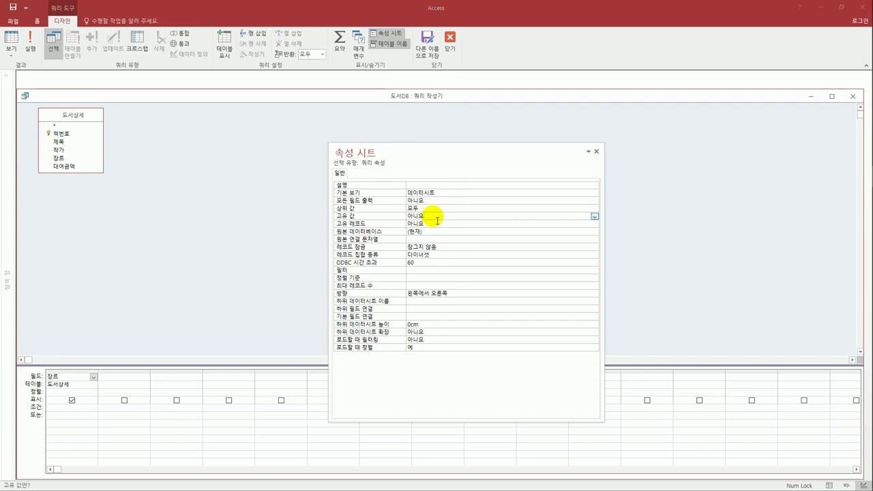
pyautogui.doubleClick(437, 216)
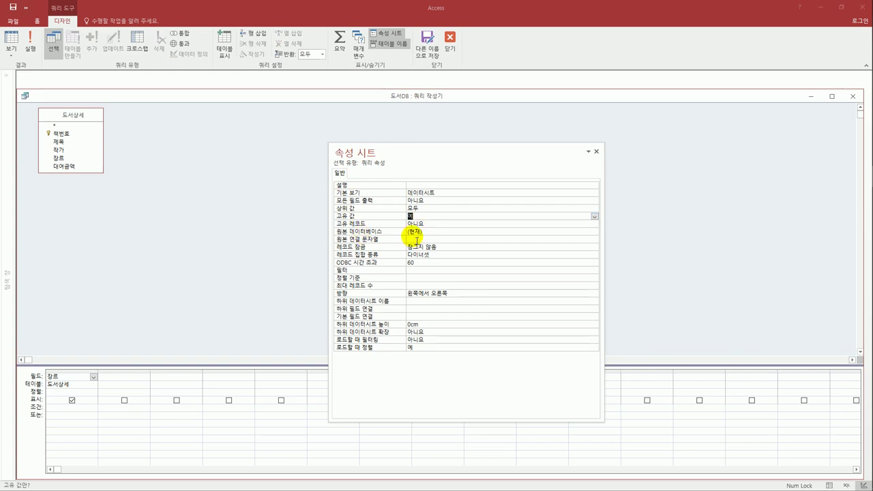
pyautogui.click(284, 250)
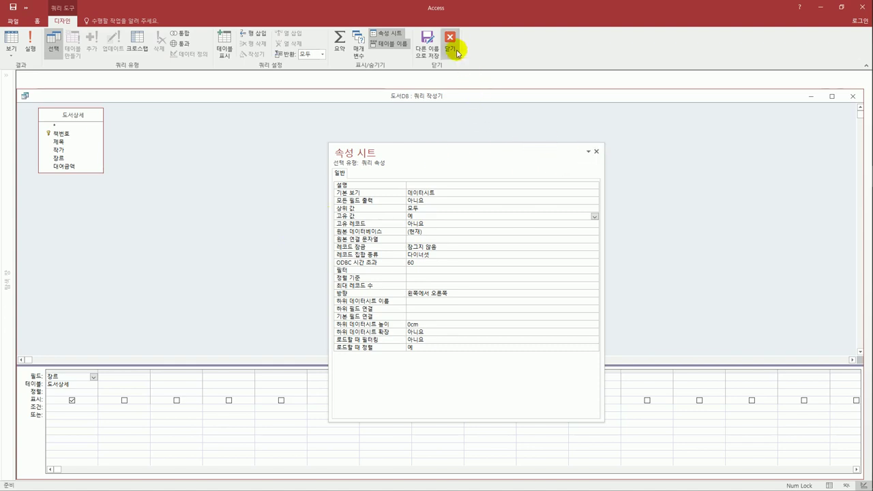
pyautogui.click(451, 42)
pyautogui.click(368, 287)
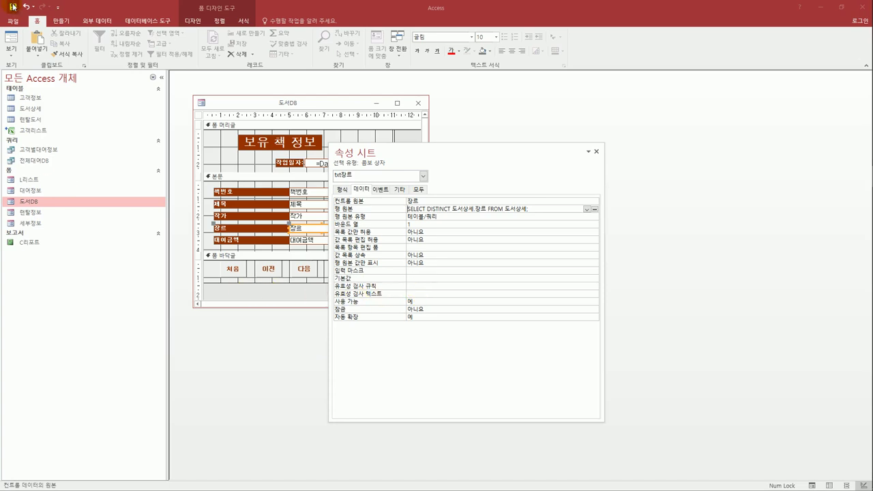
# Step: Check in Form view that the 장르 list offers 만화, 소설, 수필, 수험 and 시, then close the form
pyautogui.click(10, 43)
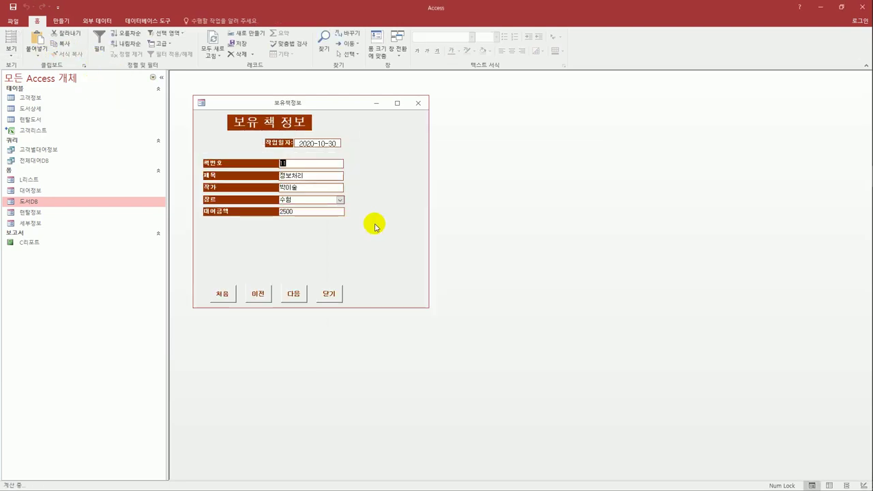
pyautogui.click(340, 199)
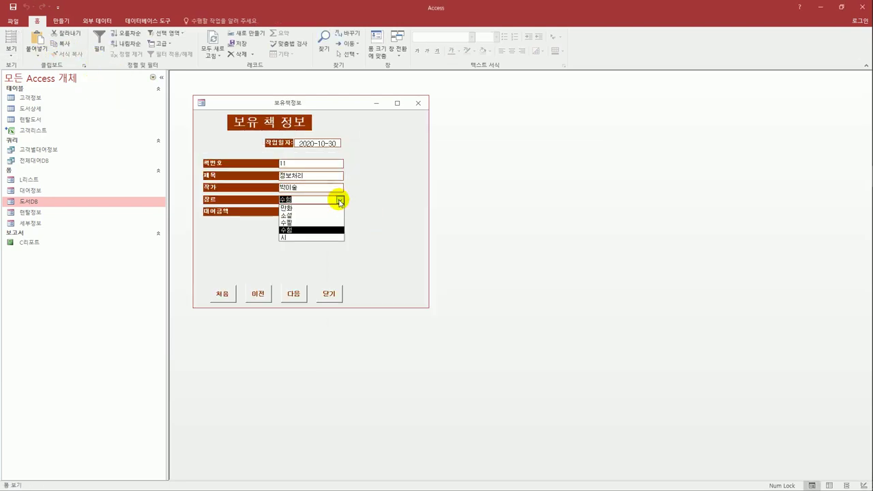
pyautogui.click(377, 198)
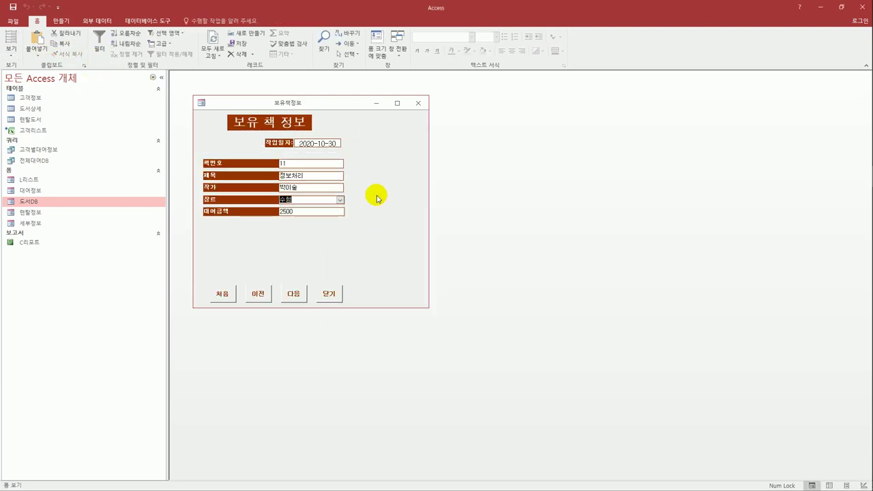
pyautogui.click(417, 102)
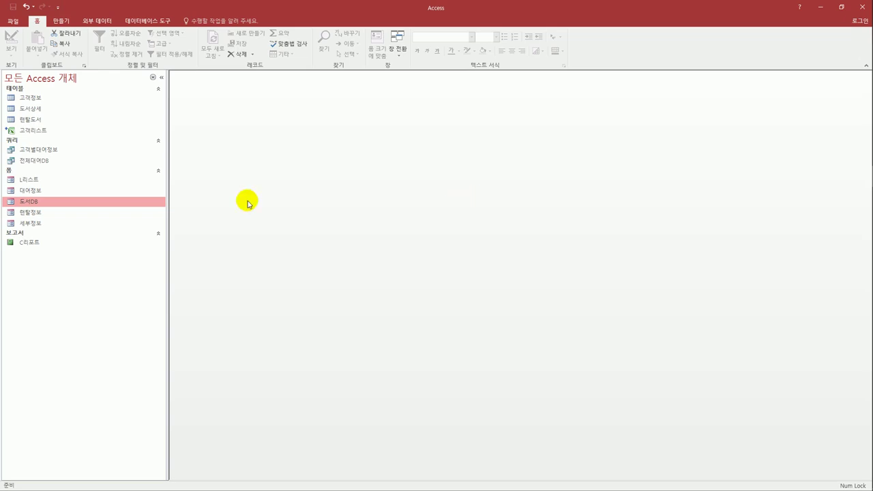
# Step: Open the C리포트 report in Design view
pyautogui.click(61, 247)
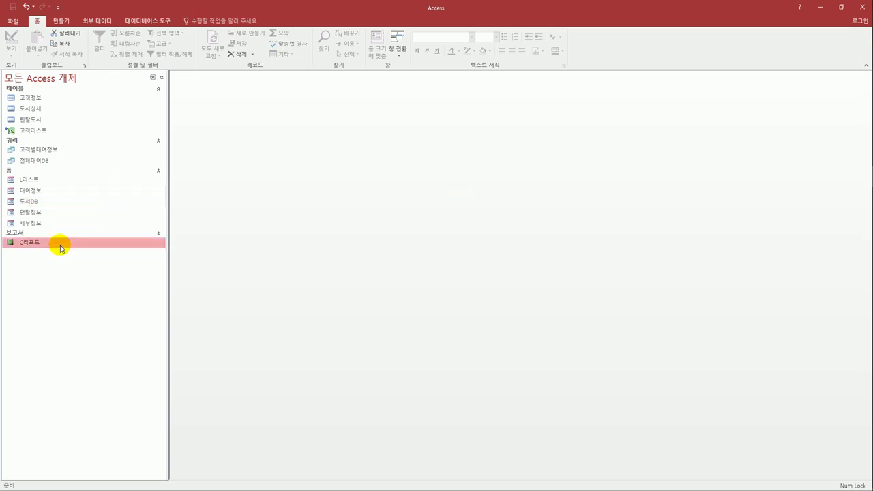
pyautogui.rightClick(61, 246)
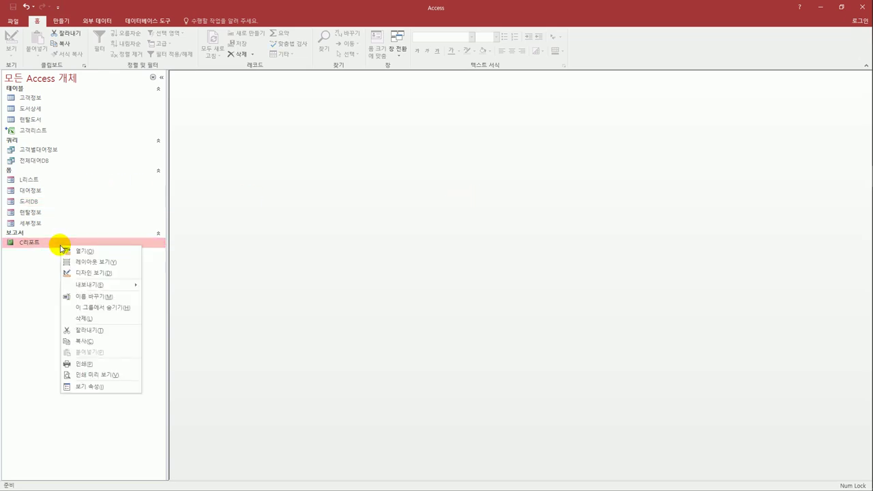
pyautogui.click(99, 273)
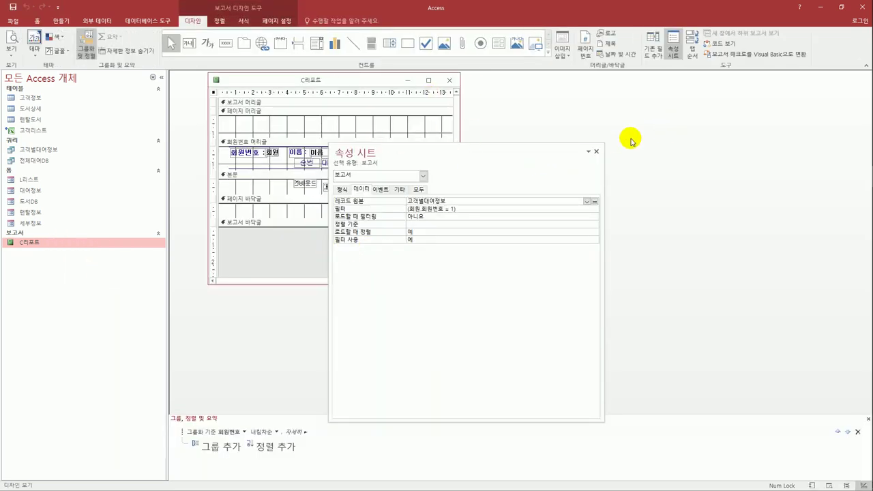
pyautogui.moveTo(491, 150); pyautogui.dragTo(632, 111)
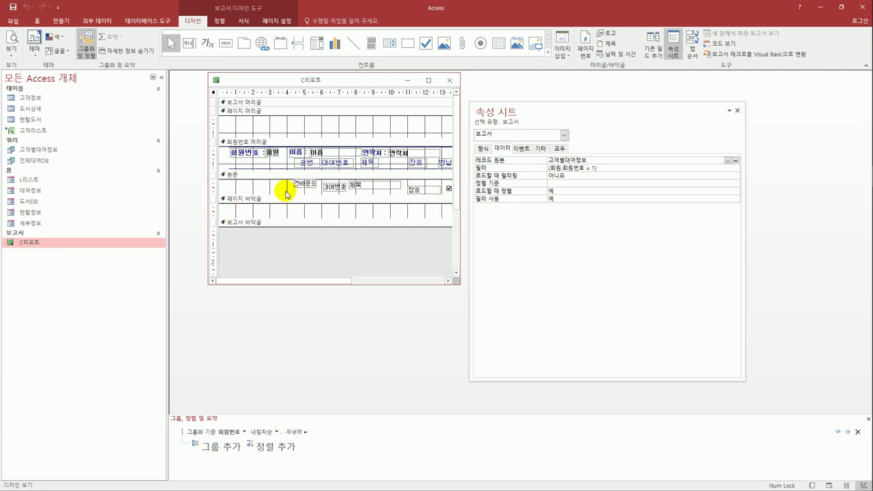
# Step: Align all 본문 section controls along their top edges
pyautogui.click(211, 190)
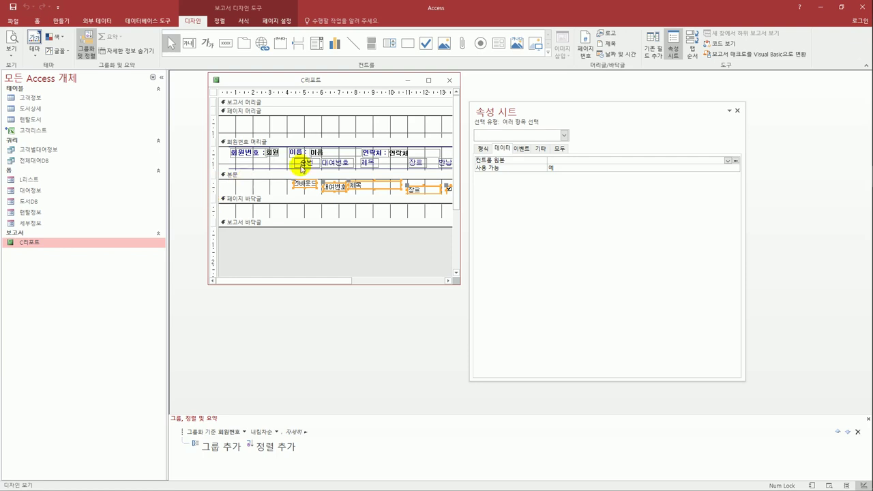
pyautogui.click(219, 21)
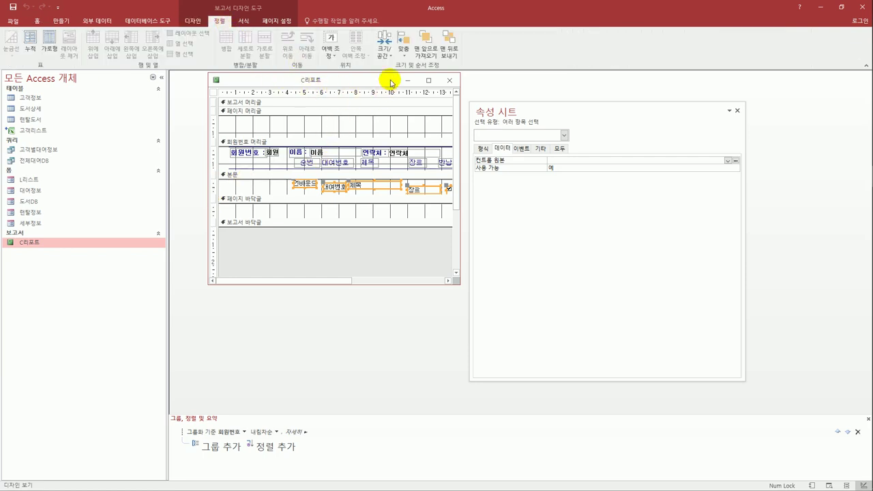
pyautogui.click(402, 51)
pyautogui.click(417, 98)
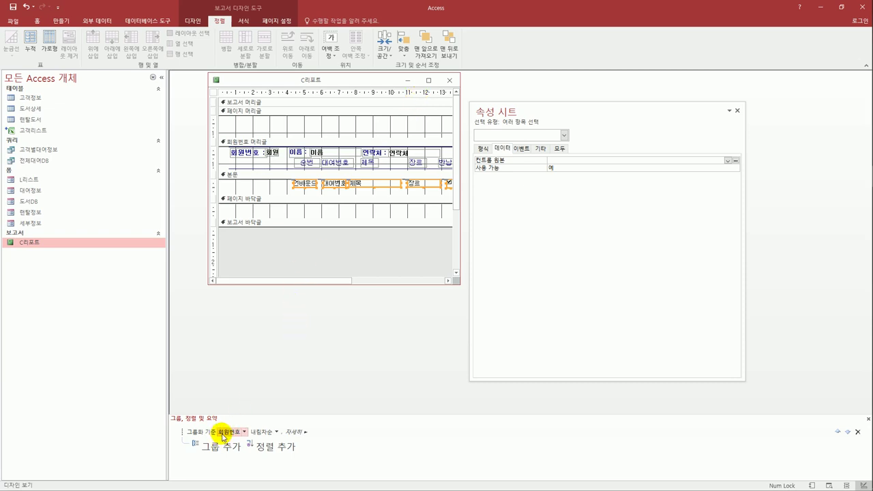
# Step: Sort the 회원번호 group ascending and add an ascending sort on 대여번호
pyautogui.click(271, 432)
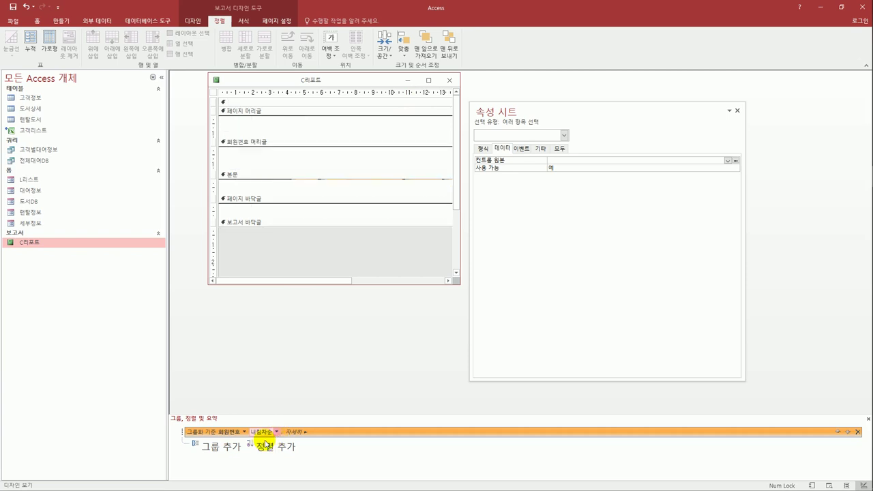
pyautogui.click(266, 443)
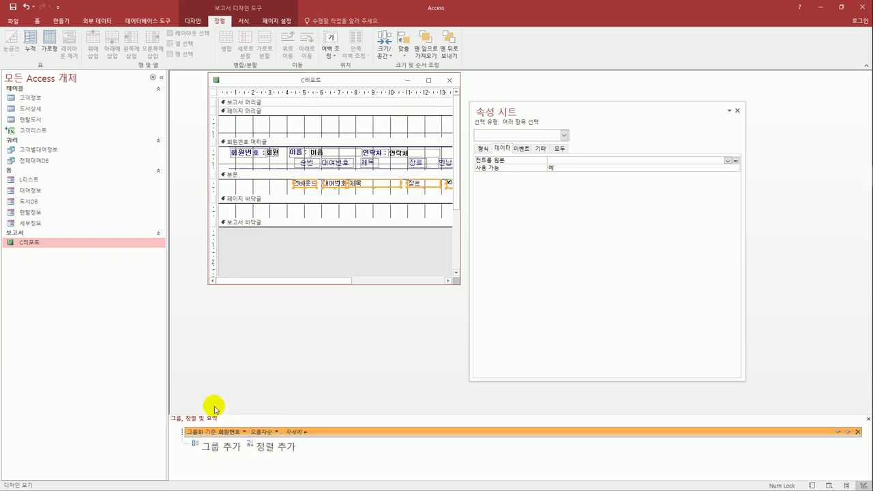
pyautogui.click(263, 451)
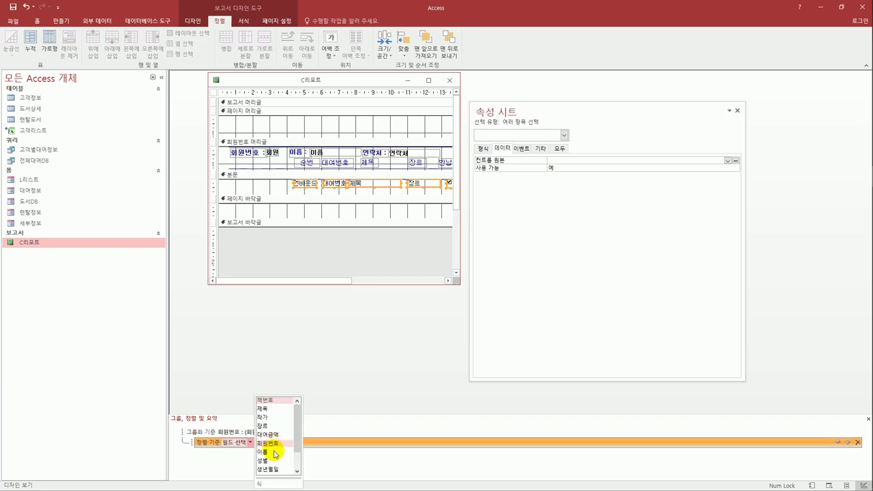
pyautogui.moveTo(297, 441); pyautogui.dragTo(300, 456)
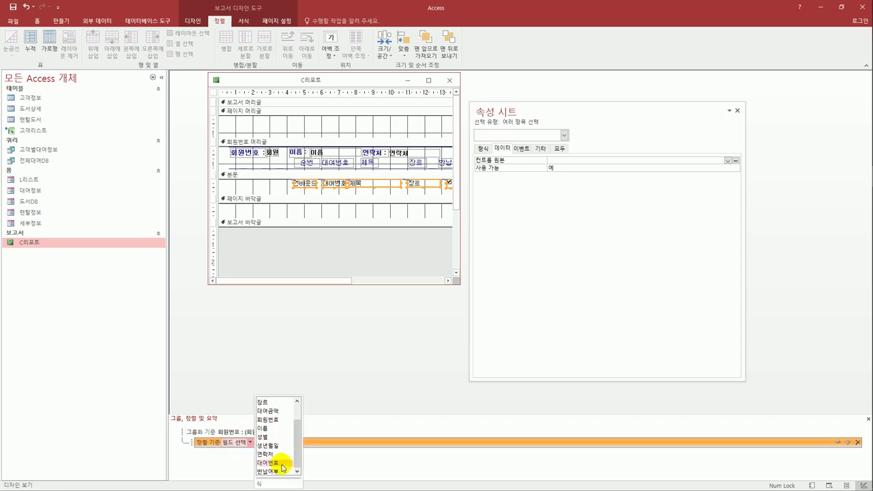
pyautogui.click(276, 464)
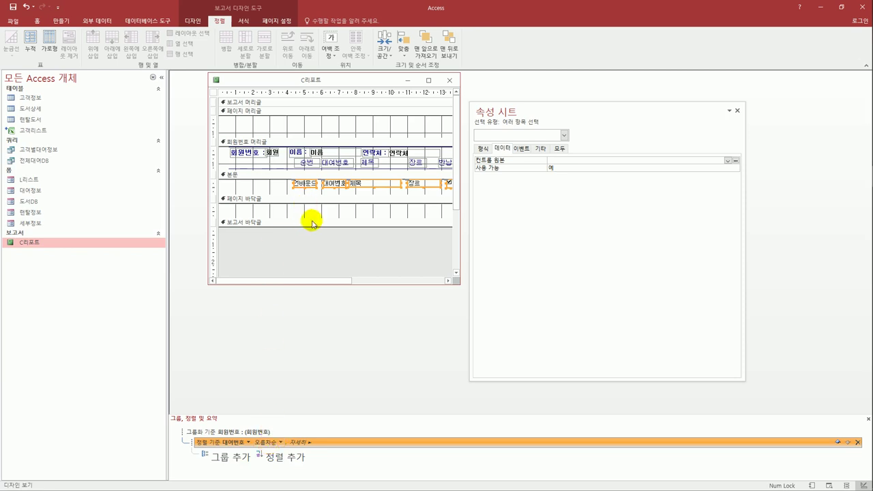
pyautogui.click(318, 259)
pyautogui.click(305, 184)
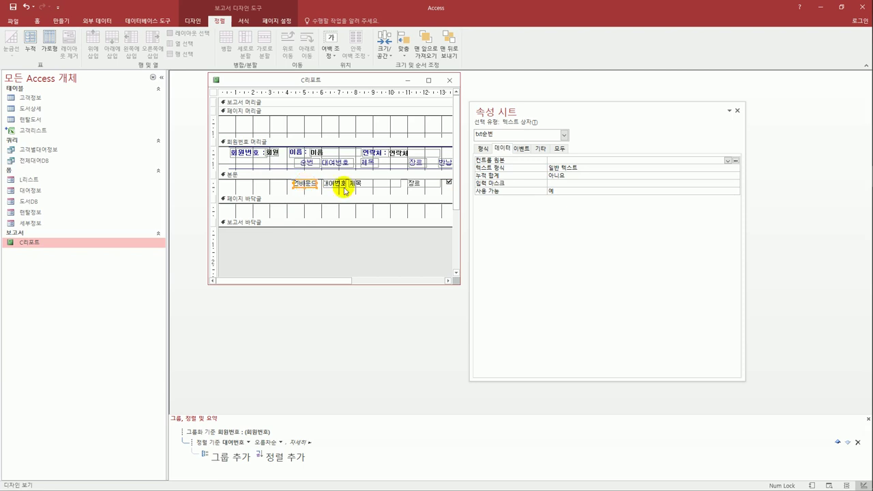
# Step: Give txt순번 the control source =1 with Running Sum set to 그룹
pyautogui.click(576, 161)
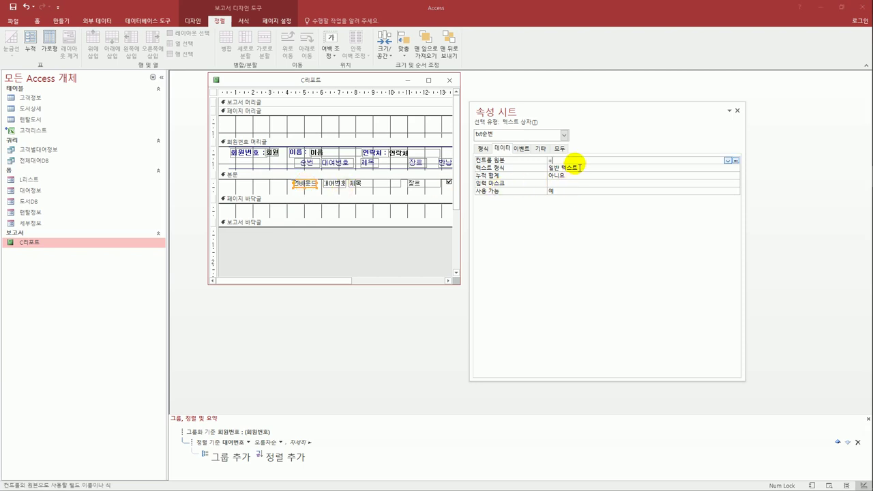
pyautogui.press('Return')
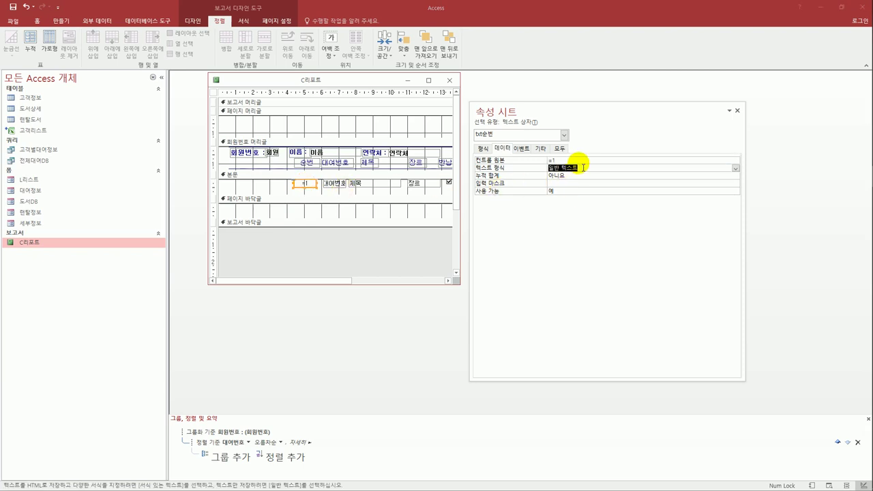
pyautogui.click(584, 176)
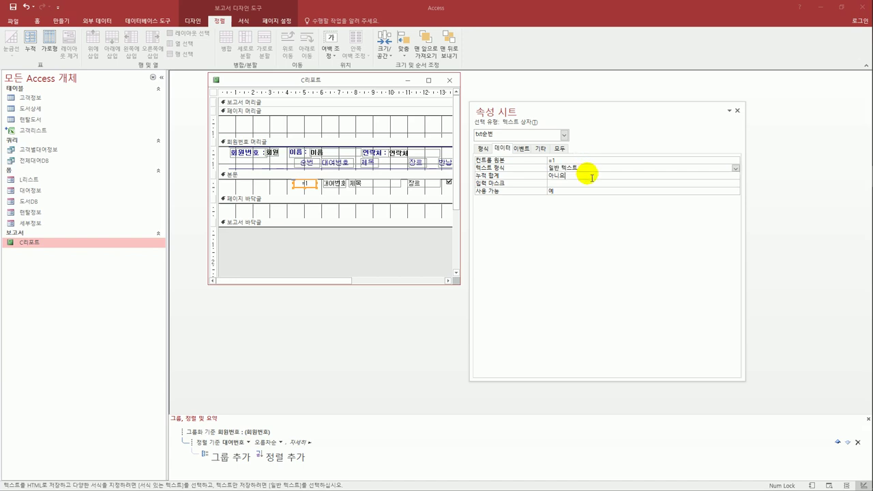
pyautogui.click(734, 175)
pyautogui.click(720, 191)
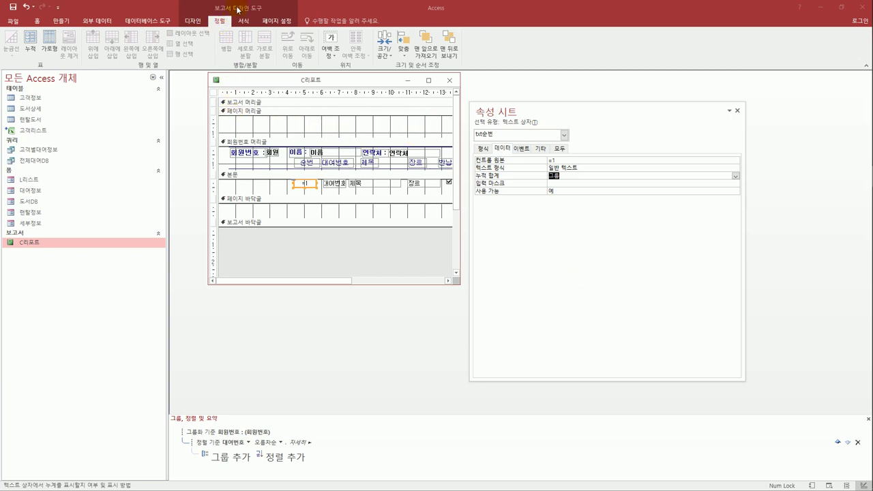
pyautogui.click(193, 20)
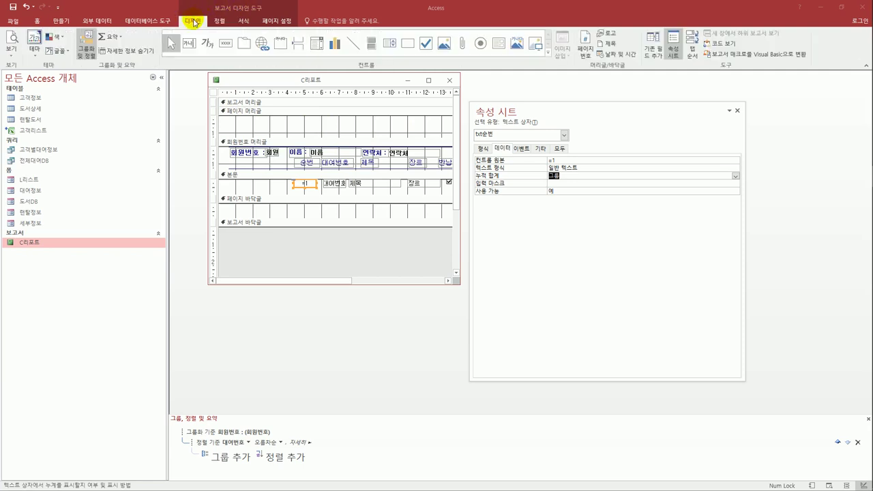
# Step: Add a page-header label reading '고객 그룹별 출력'
pyautogui.click(205, 45)
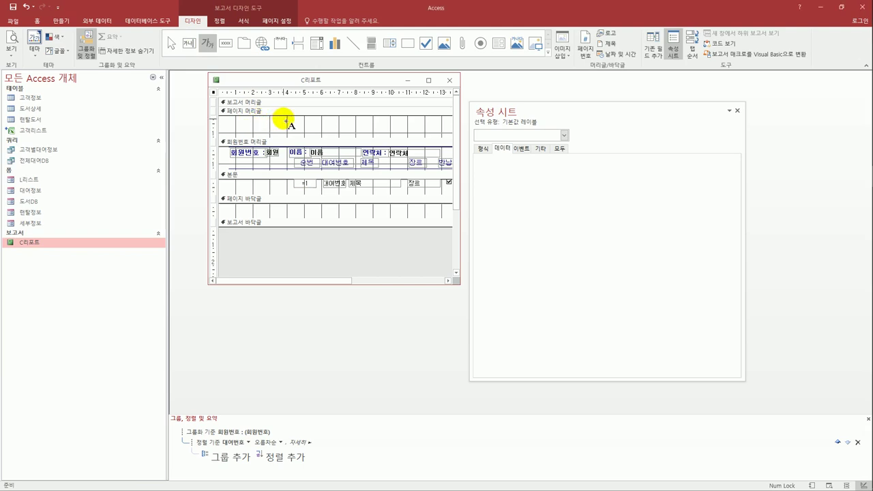
pyautogui.moveTo(284, 117); pyautogui.dragTo(408, 137)
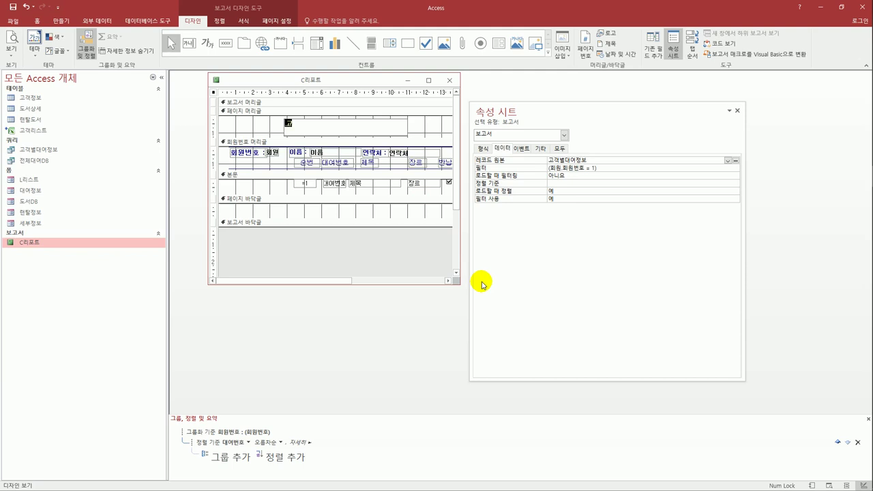
pyautogui.write('고객 그룹별 출력')
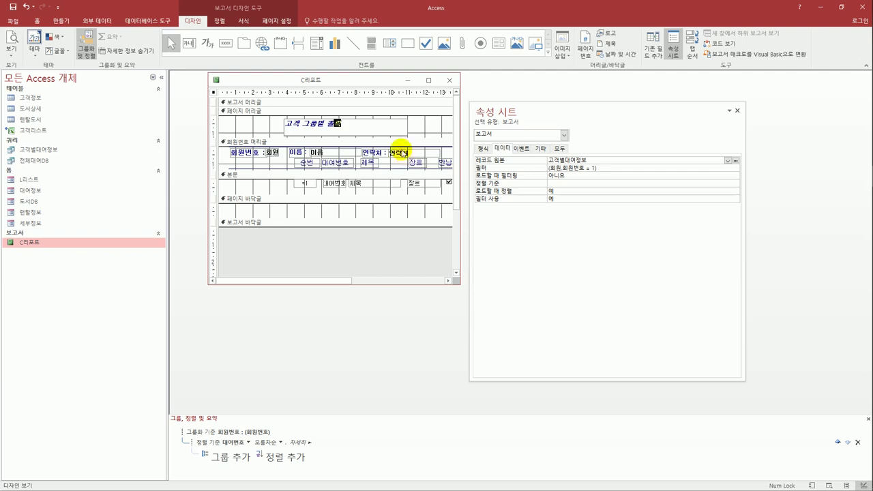
pyautogui.press('Return')
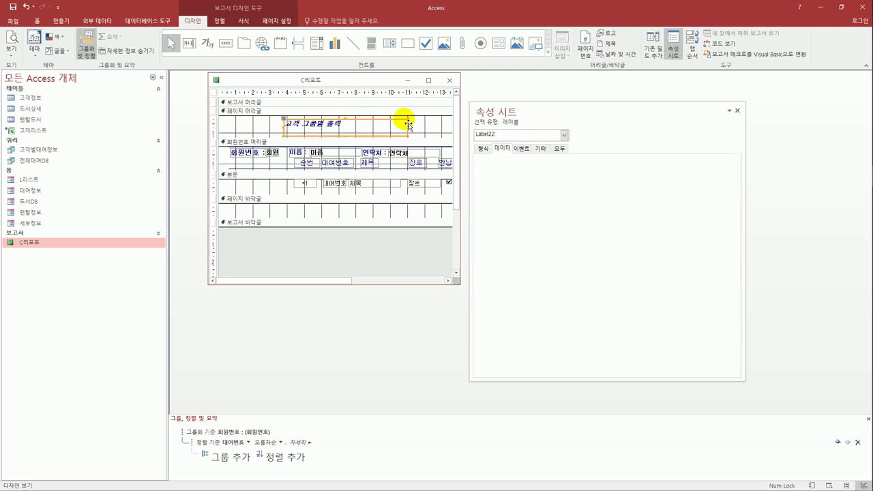
# Step: Name the label LBL제목 and give it font size 20, bold and italic
pyautogui.click(558, 150)
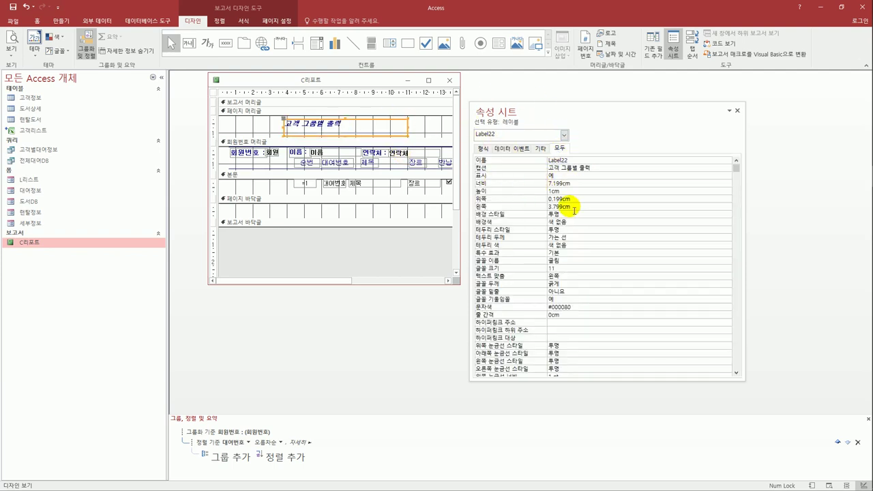
pyautogui.doubleClick(578, 163)
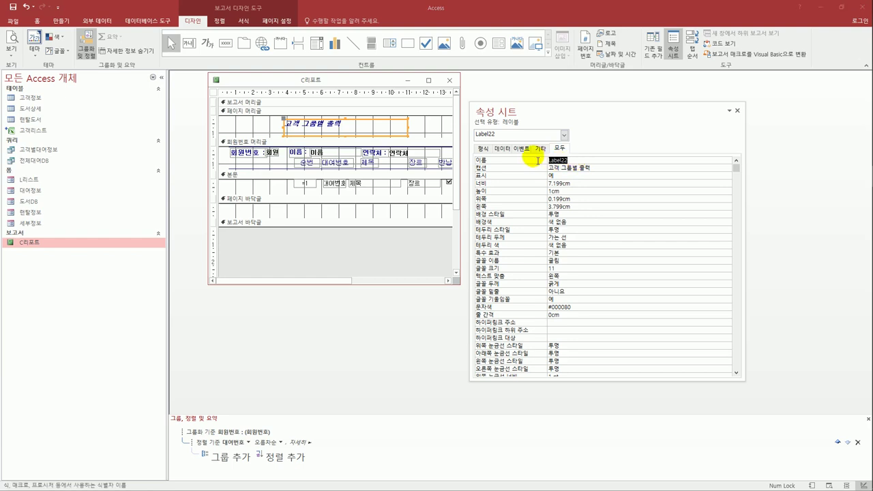
pyautogui.write('ㄴ')
pyautogui.write('LBL제목')
pyautogui.click(483, 148)
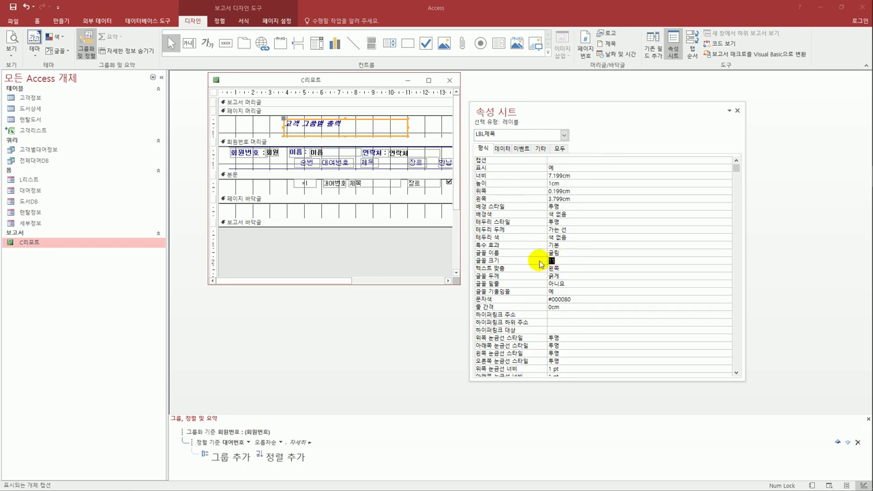
pyautogui.click(540, 263)
pyautogui.write('20')
pyautogui.press('Return')
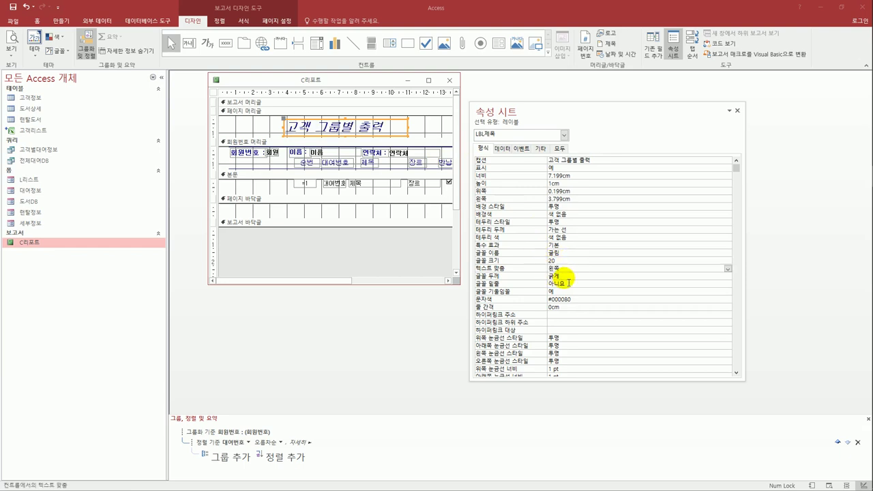
pyautogui.click(565, 276)
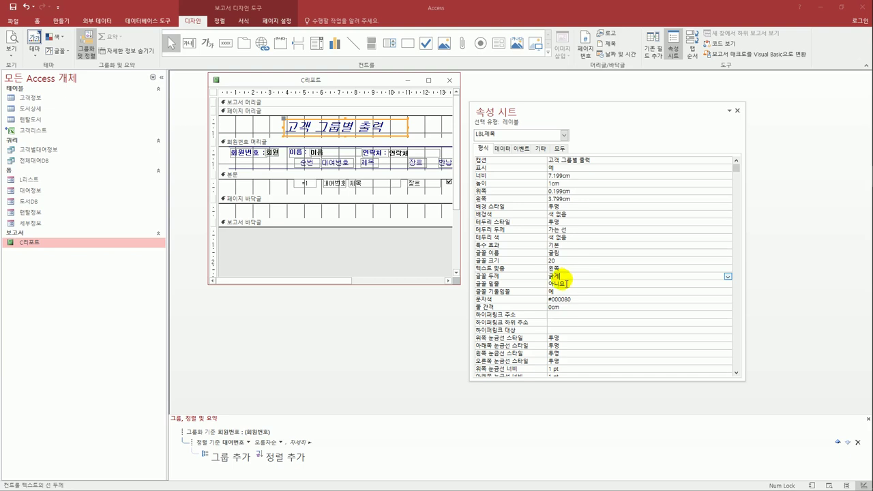
pyautogui.click(570, 292)
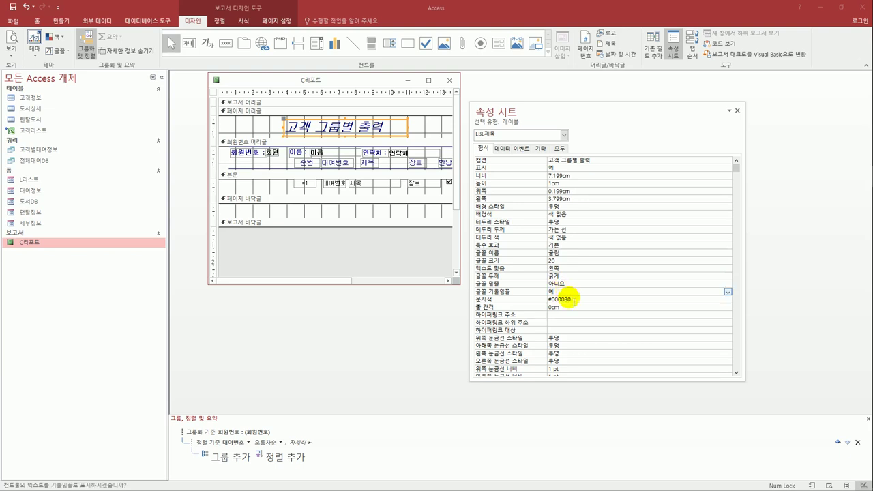
pyautogui.click(574, 301)
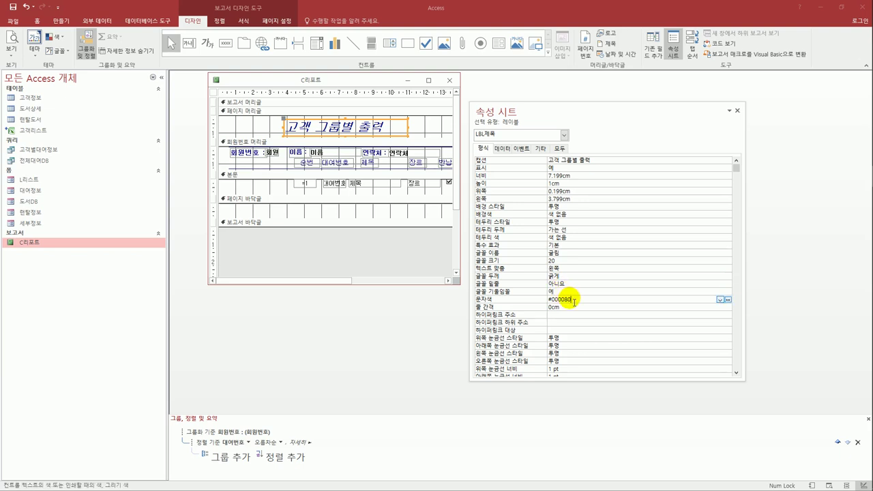
pyautogui.click(727, 299)
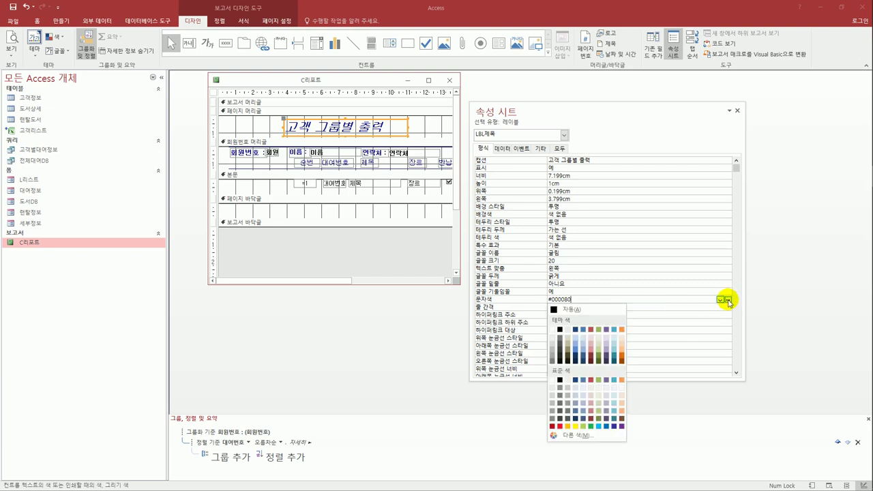
# Step: Set LBL제목's text colour to custom RGB 0, 0, 255 (bright blue #0000FF)
pyautogui.click(580, 437)
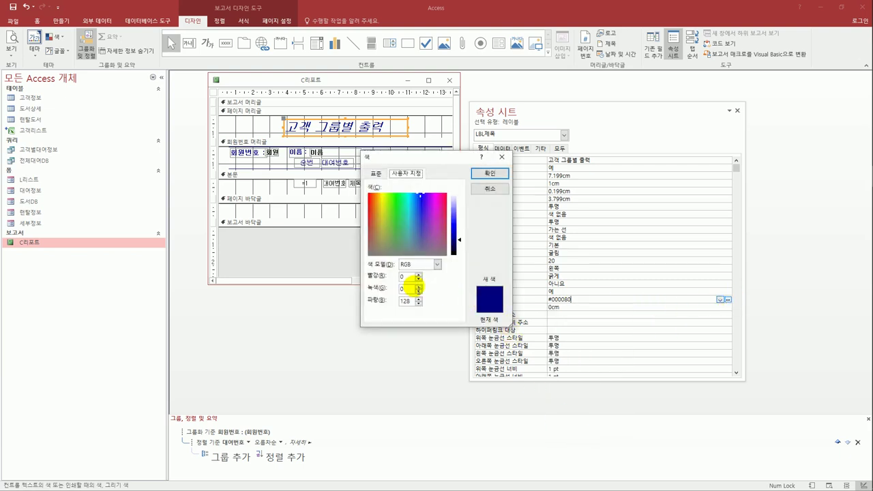
pyautogui.click(405, 289)
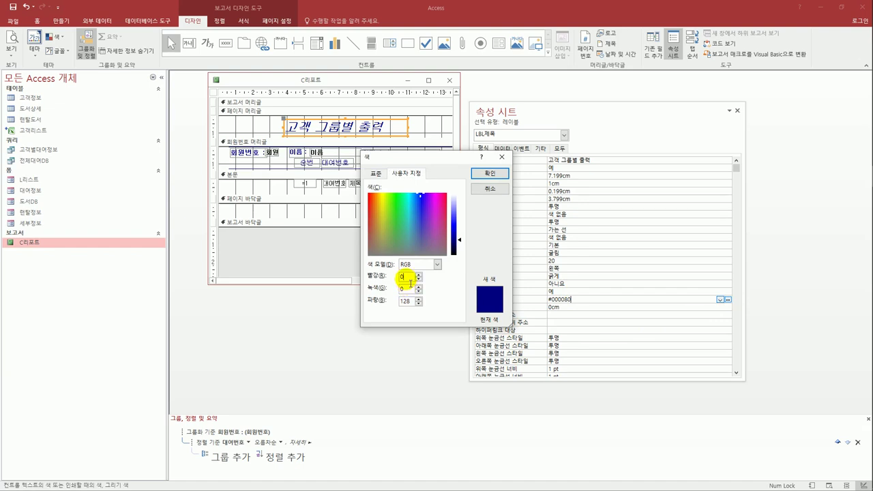
pyautogui.hotkey('shift', 'Tab')
pyautogui.press('Tab')
pyautogui.press('Tab')
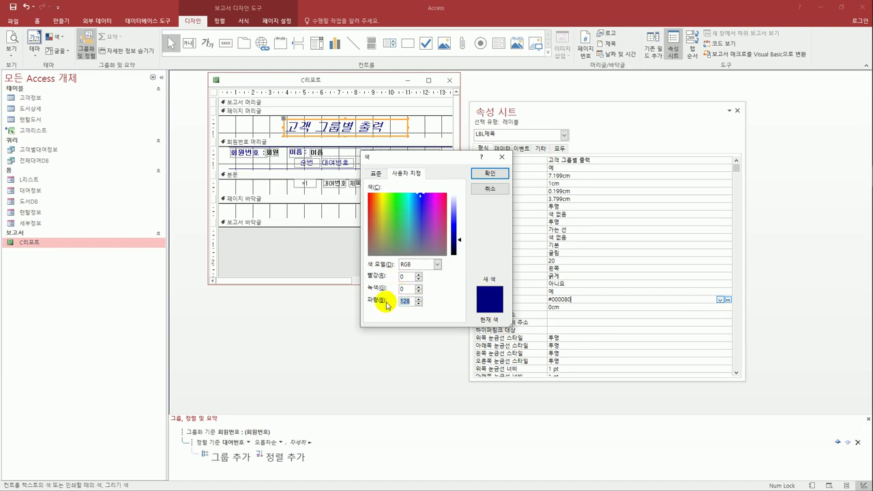
pyautogui.write('255')
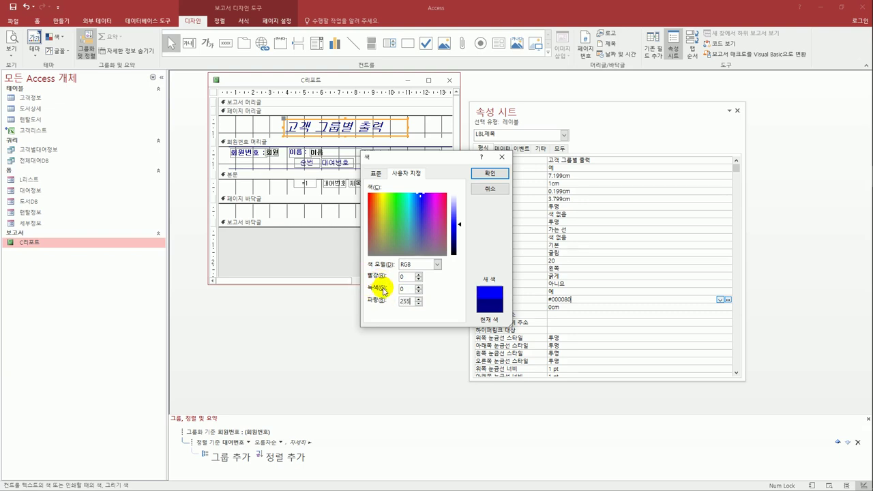
pyautogui.click(480, 174)
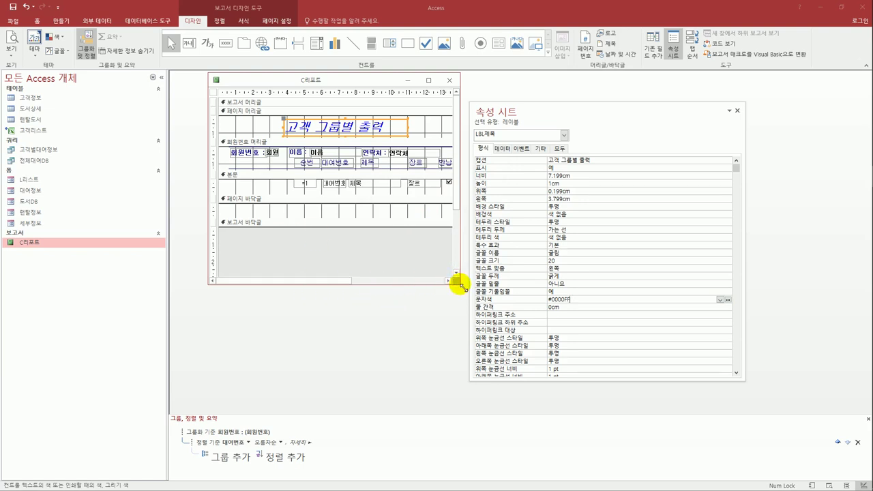
# Step: Enlarge the C리포트 design window and move the Property Sheet to the right
pyautogui.moveTo(463, 285); pyautogui.dragTo(554, 307)
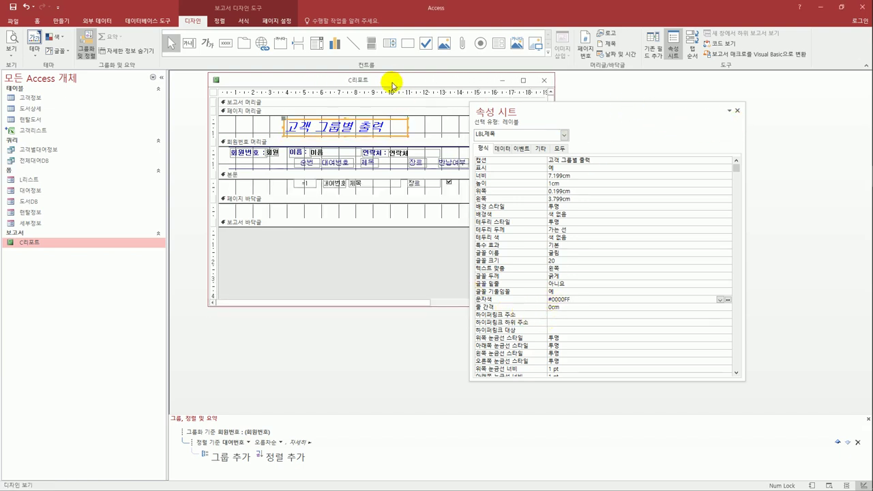
pyautogui.moveTo(392, 81); pyautogui.dragTo(375, 82)
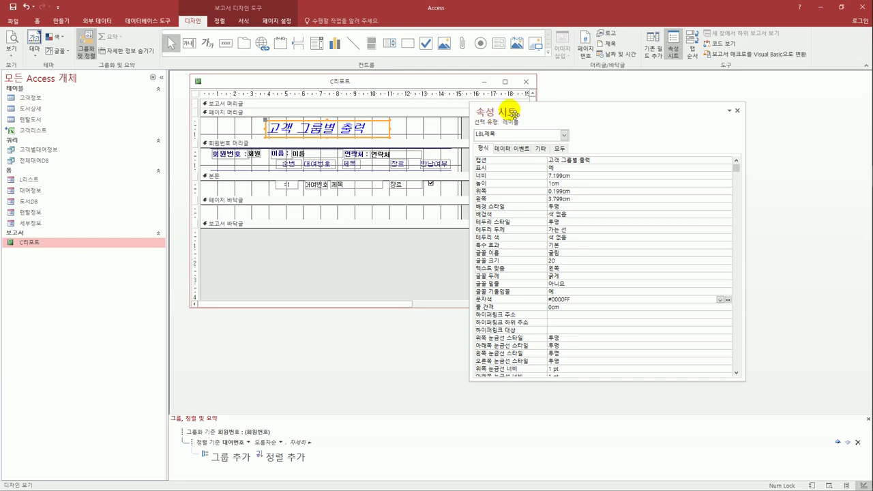
pyautogui.moveTo(511, 113); pyautogui.dragTo(566, 113)
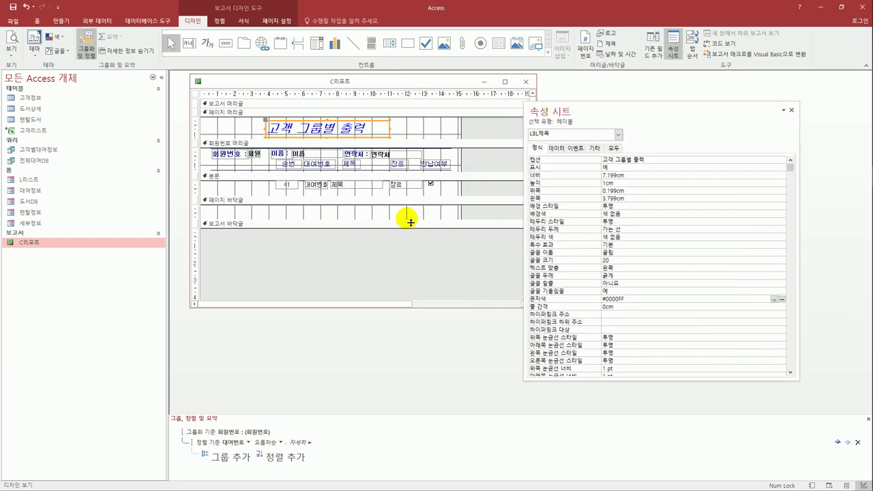
pyautogui.click(187, 42)
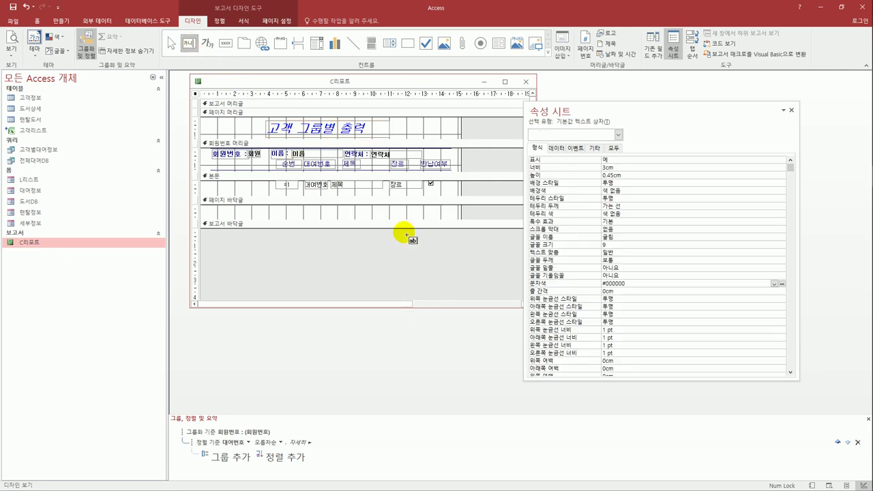
# Step: Draw a text box in the page footer and delete its attached Text23 label
pyautogui.click(389, 209)
pyautogui.moveTo(389, 209); pyautogui.dragTo(447, 220)
pyautogui.click(346, 212)
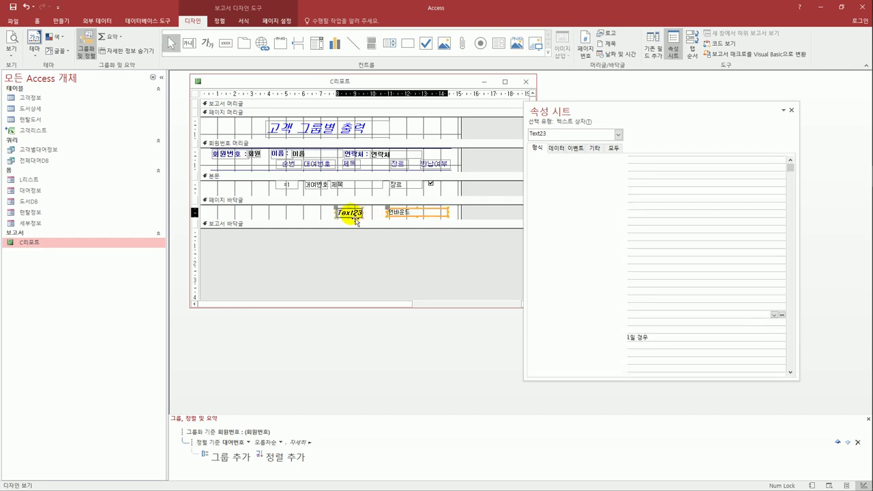
pyautogui.press('Delete')
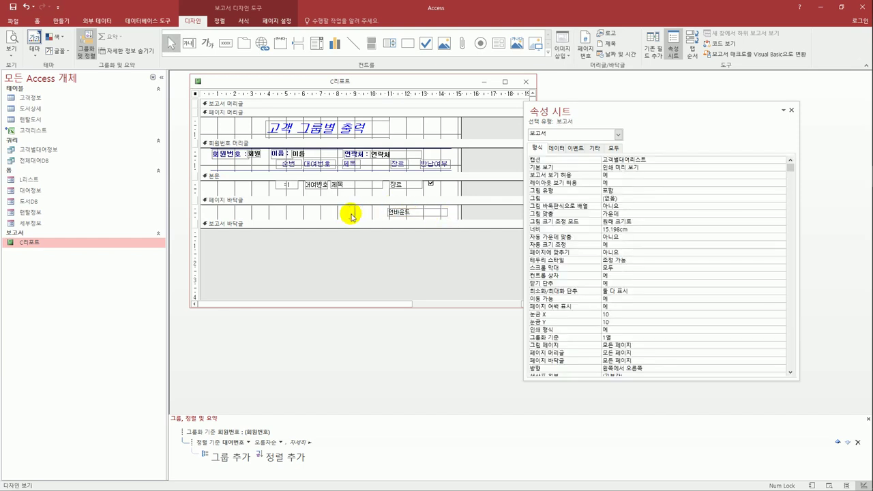
pyautogui.click(395, 212)
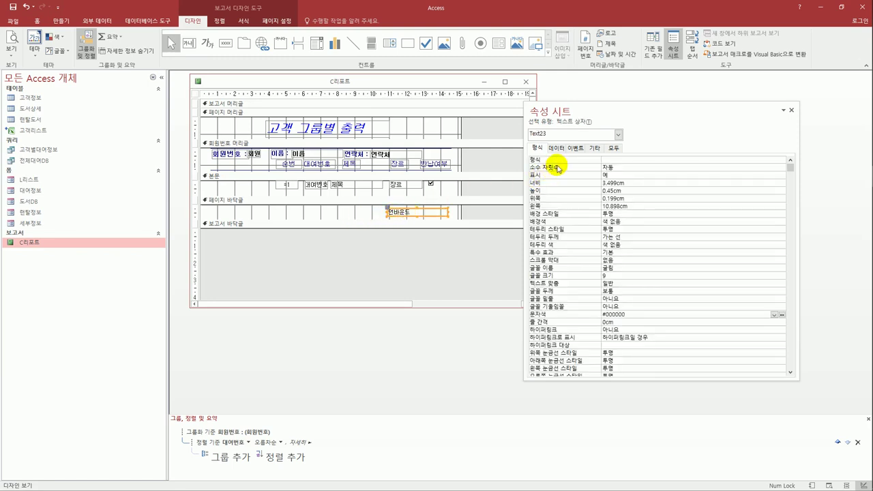
# Step: Name the text box txt페이지 with control source =[page] & " / " & [pages] & "페이지"
pyautogui.click(611, 150)
pyautogui.click(574, 160)
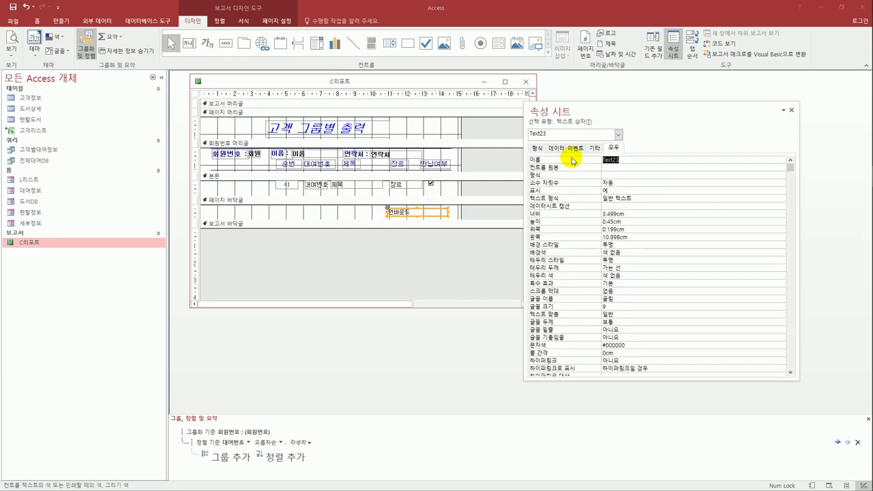
pyautogui.write('t')
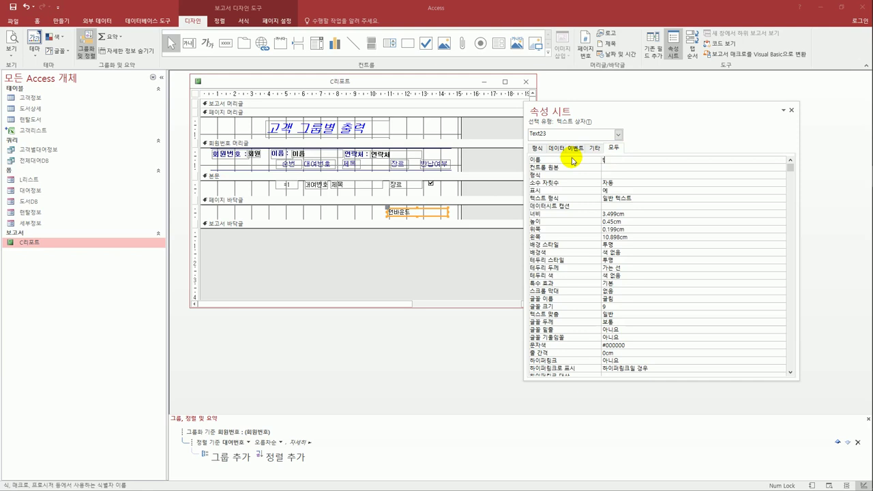
pyautogui.write('xt페이지')
pyautogui.press('Return')
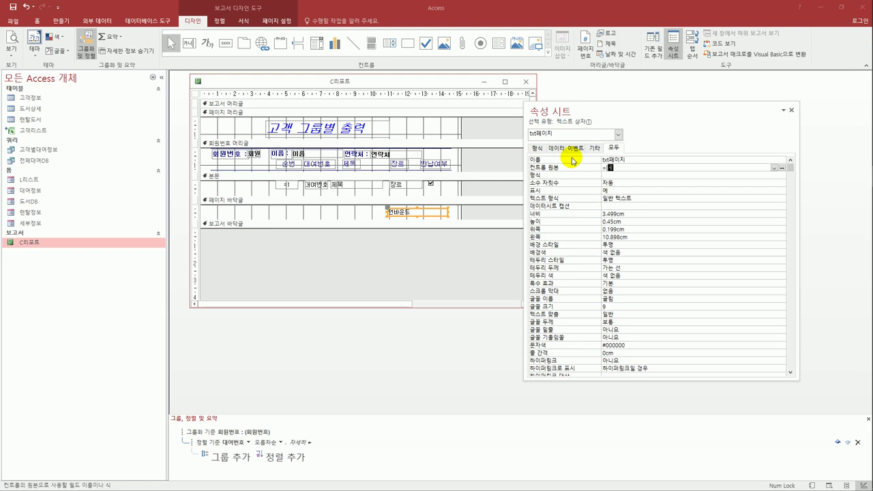
pyautogui.write('[page')
pyautogui.write('ㅌ')
pyautogui.write('=ㅍ')
pyautogui.write('페이지"')
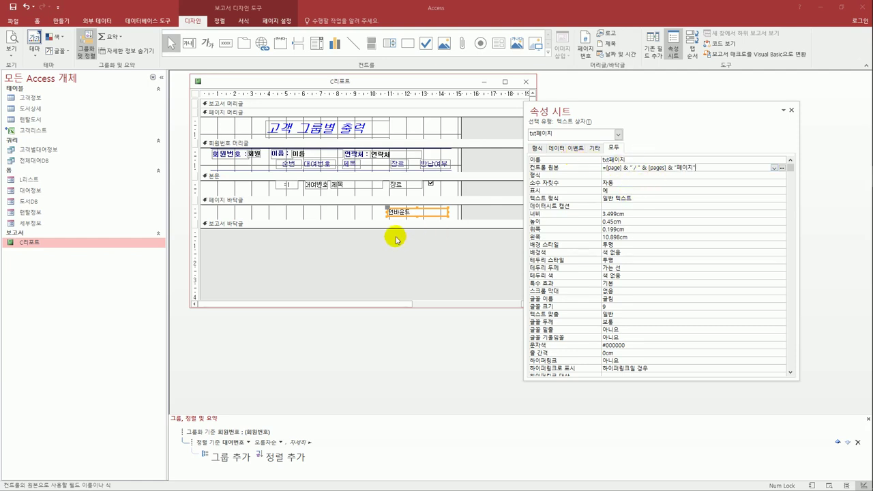
pyautogui.click(488, 212)
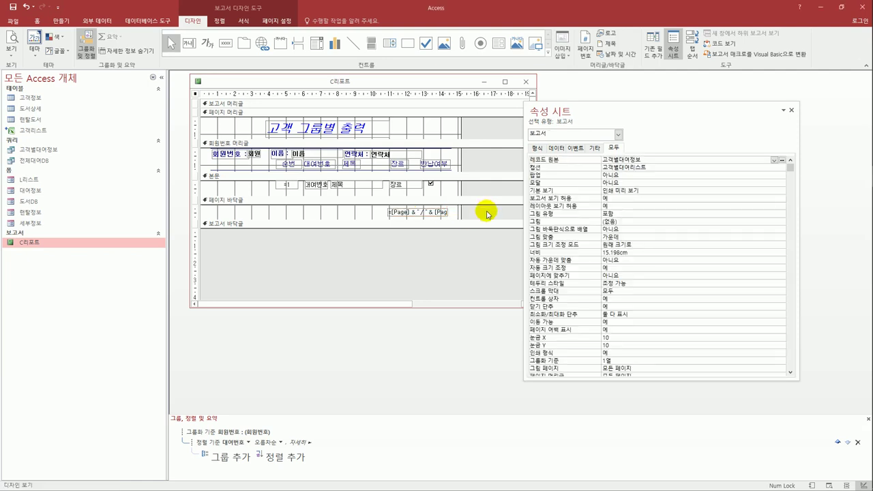
pyautogui.click(11, 54)
pyautogui.click(42, 98)
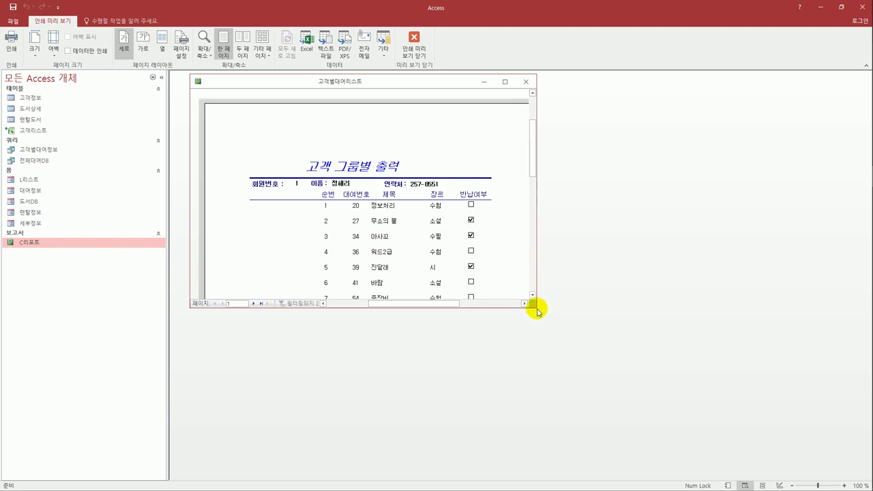
pyautogui.moveTo(536, 311); pyautogui.dragTo(578, 460)
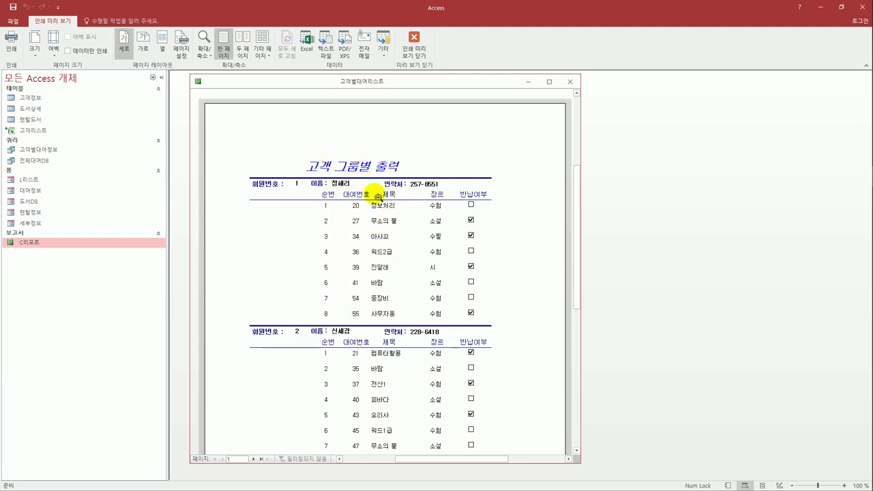
pyautogui.scroll(-2, 379, 204)
pyautogui.scroll(-6, 385, 318)
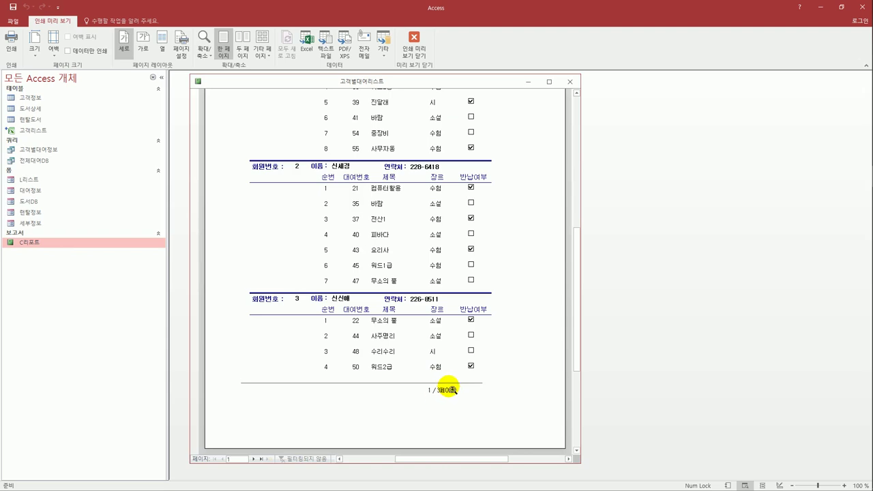
pyautogui.click(414, 42)
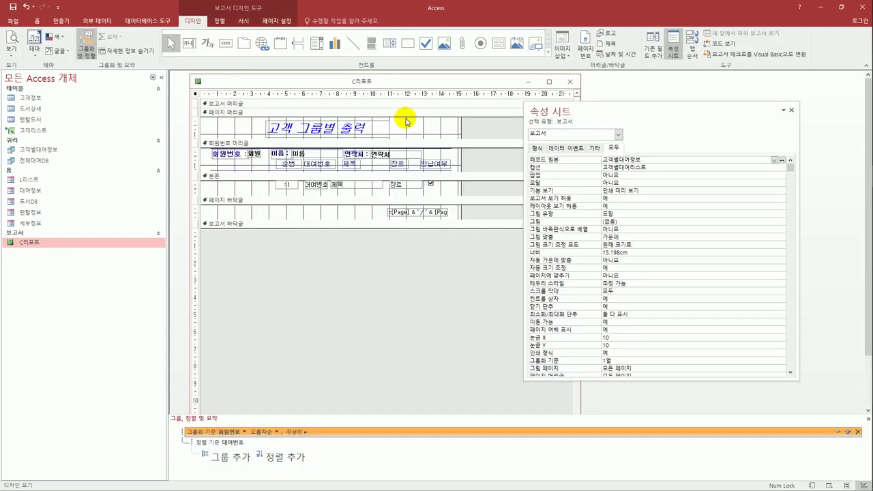
# Step: Close the C리포트 report and open the 렌탈정보 form in Design view
pyautogui.click(570, 88)
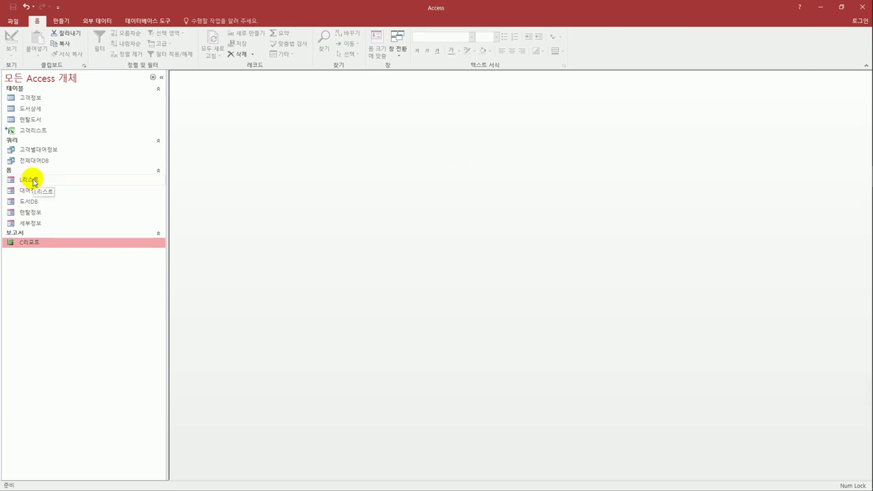
pyautogui.click(39, 215)
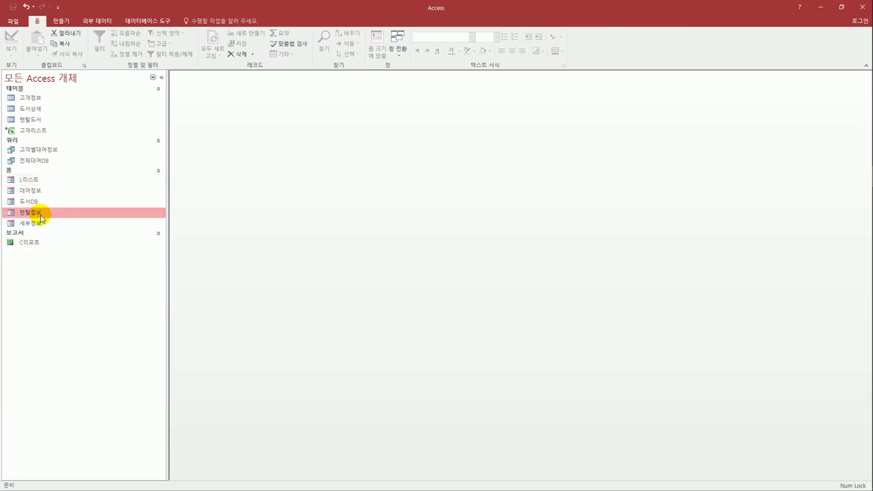
pyautogui.rightClick(39, 215)
pyautogui.click(86, 241)
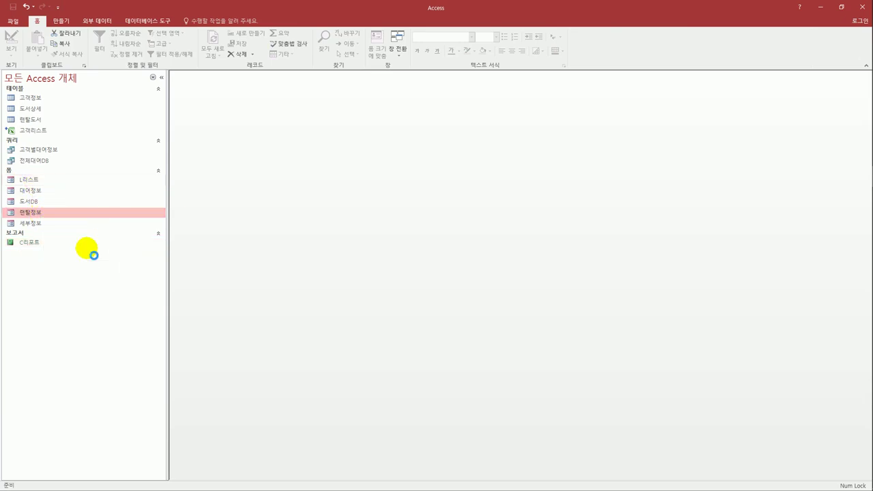
pyautogui.moveTo(362, 167); pyautogui.dragTo(254, 129)
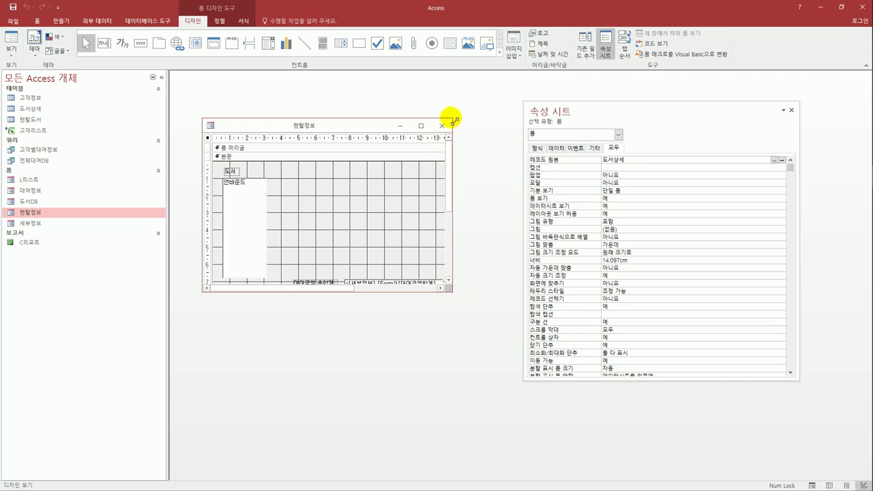
# Step: Enlarge the 렌탈정보 design window and draw a subform control right of the book list
pyautogui.moveTo(453, 121); pyautogui.dragTo(516, 97)
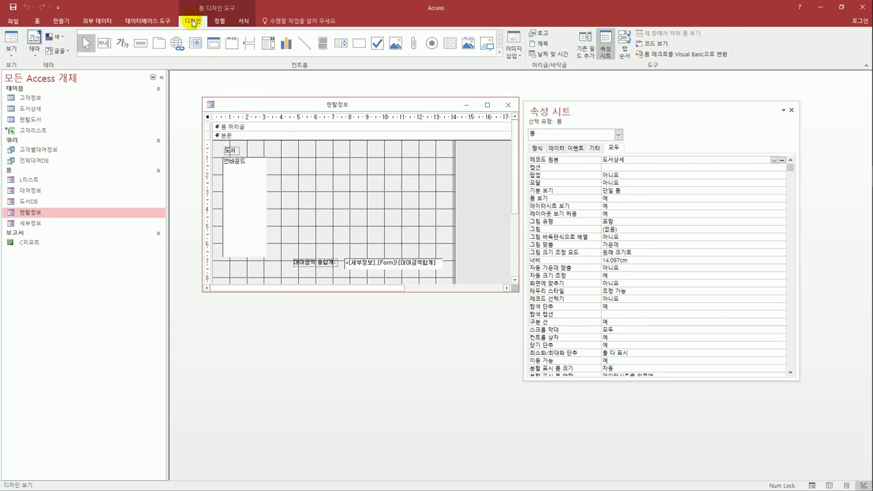
pyautogui.click(452, 45)
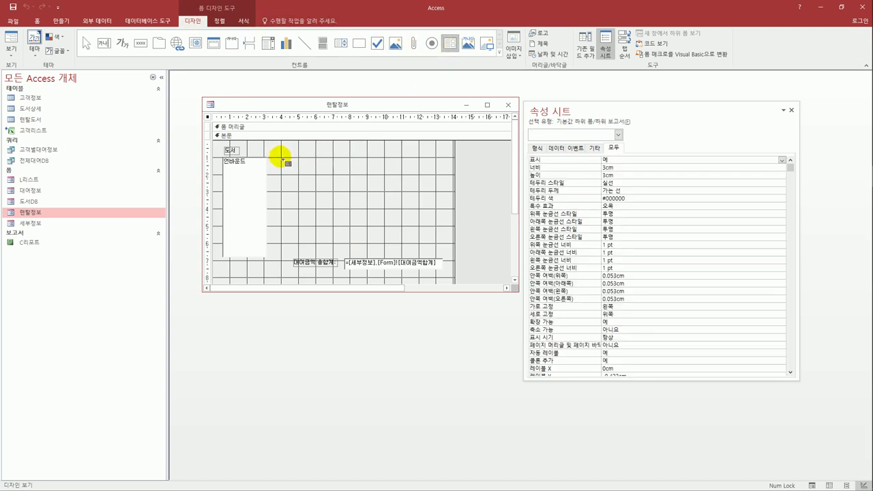
pyautogui.moveTo(287, 159)
pyautogui.mouseDown()
pyautogui.moveTo(347, 184)
pyautogui.moveTo(440, 248)
pyautogui.mouseUp()
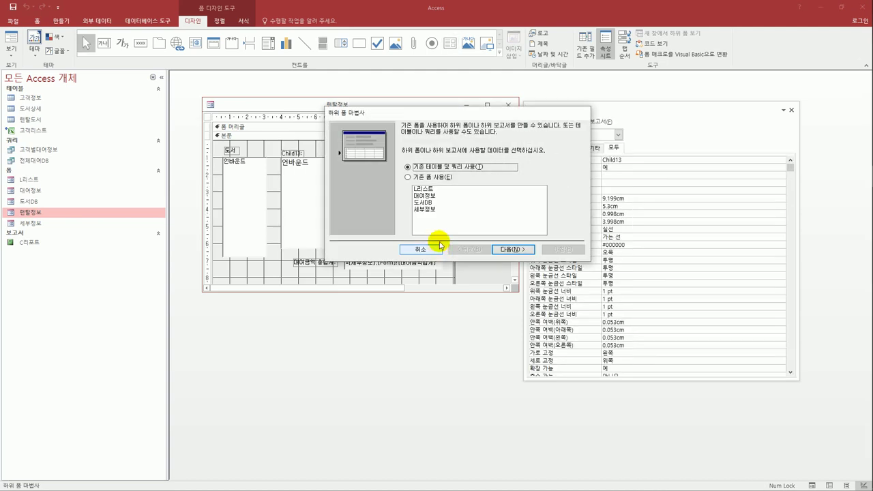
# Step: Insert the existing 세부정보 form as a subform linked to 렌탈정보 by 책번호
pyautogui.click(434, 179)
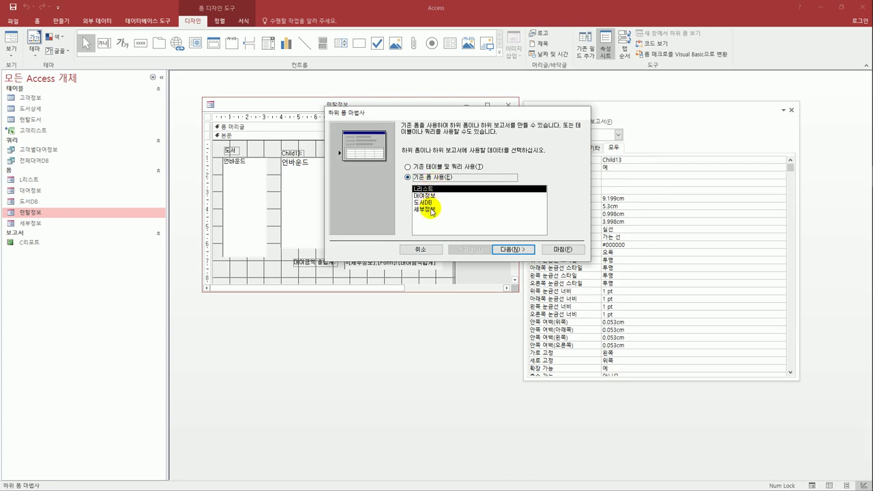
pyautogui.click(431, 210)
pyautogui.click(508, 251)
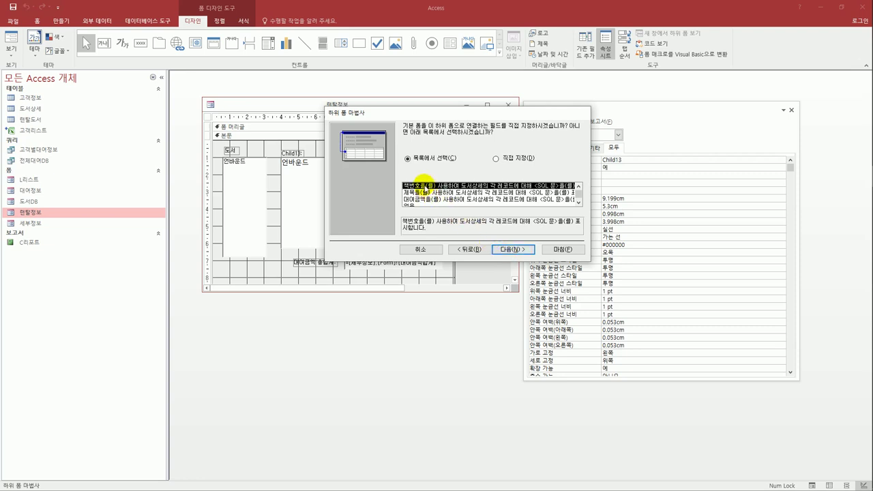
pyautogui.click(516, 250)
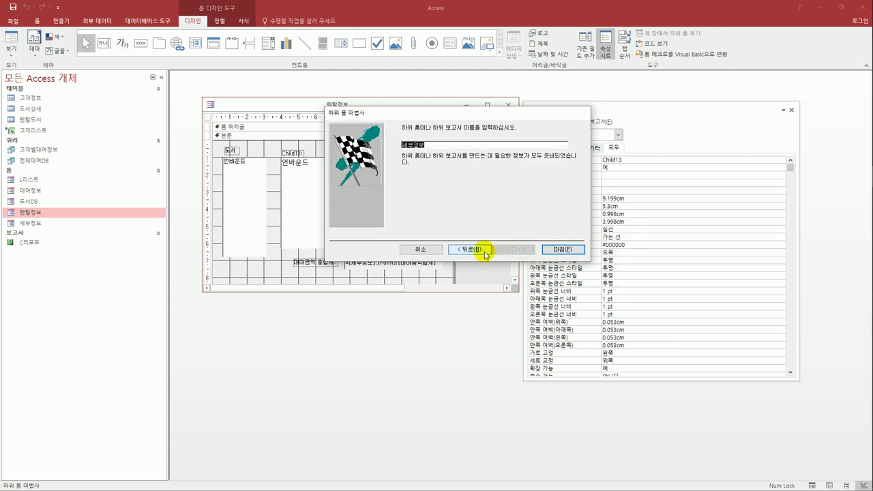
pyautogui.click(556, 249)
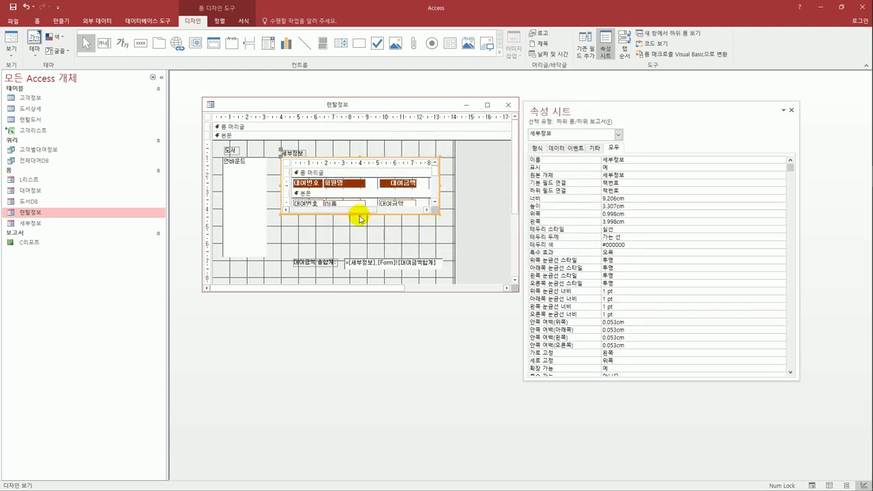
# Step: Make the 세부정보 subform taller to show its total, then switch 렌탈정보 to Form view
pyautogui.moveTo(366, 220); pyautogui.dragTo(365, 252)
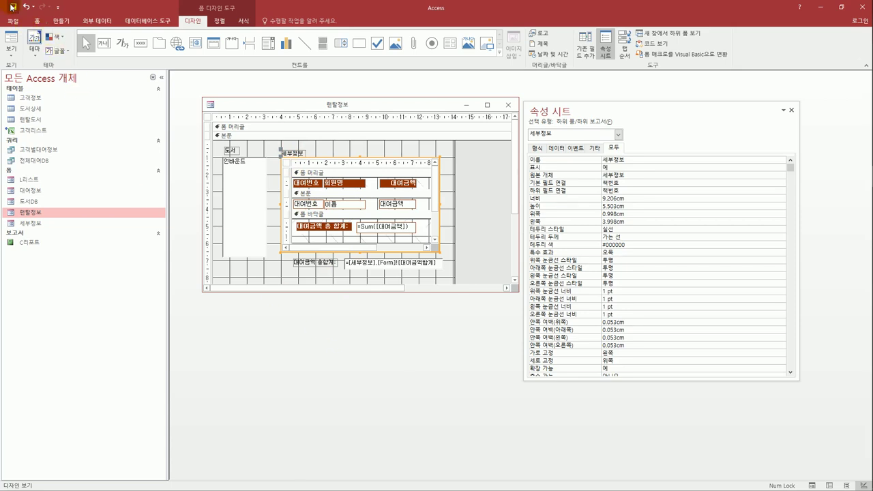
pyautogui.click(11, 43)
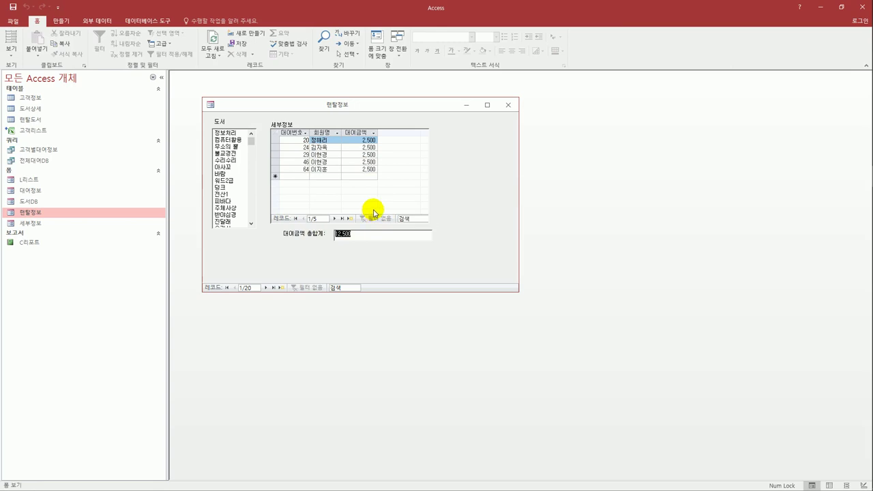
# Step: Close the 렌탈정보 form
pyautogui.click(508, 104)
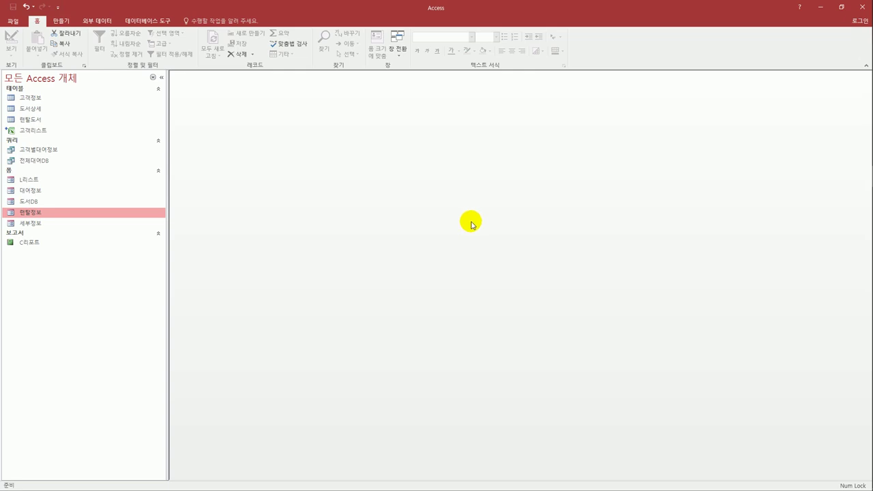
# Step: Start a new Design-view query using the 전체대여DB query as its source
pyautogui.click(60, 21)
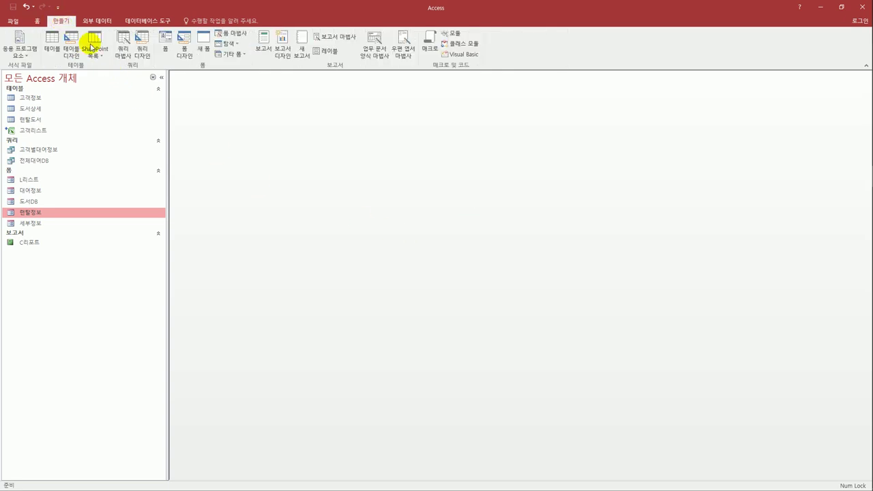
pyautogui.click(141, 51)
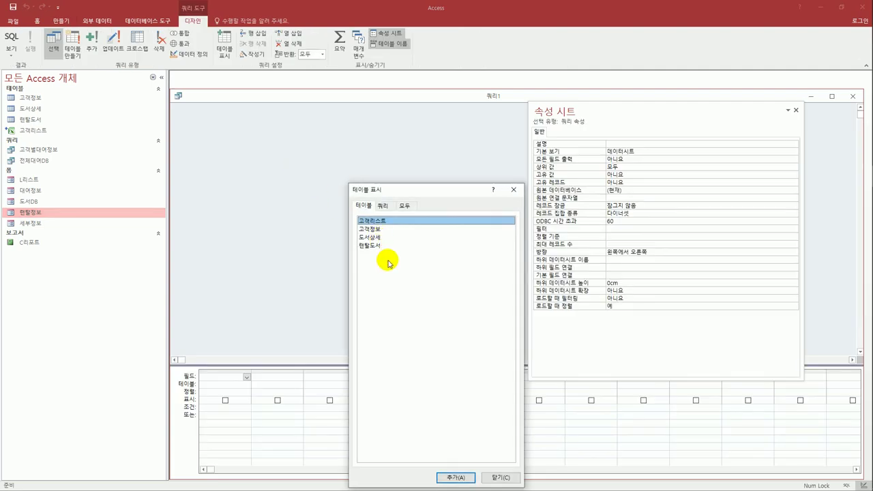
pyautogui.click(383, 205)
pyautogui.click(382, 230)
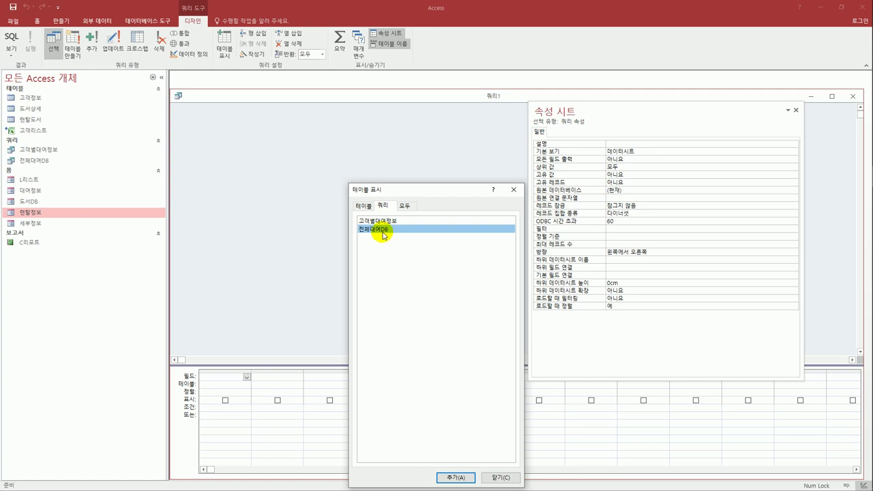
pyautogui.doubleClick(382, 232)
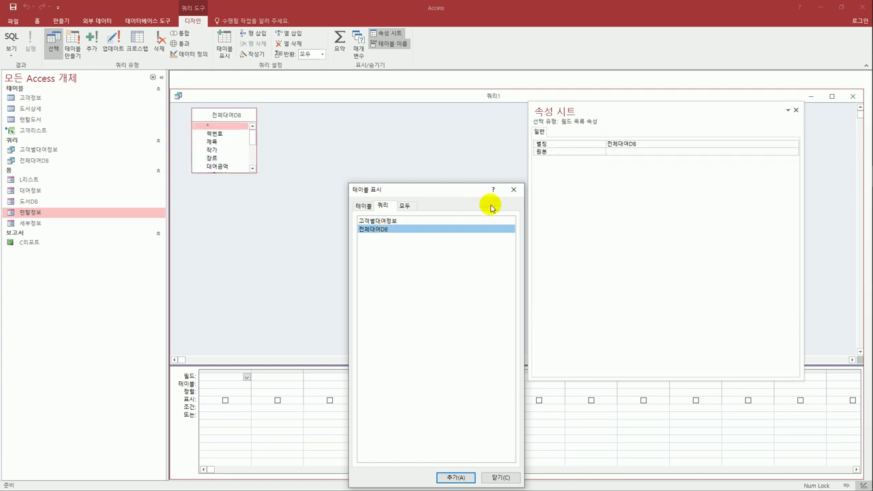
pyautogui.click(513, 190)
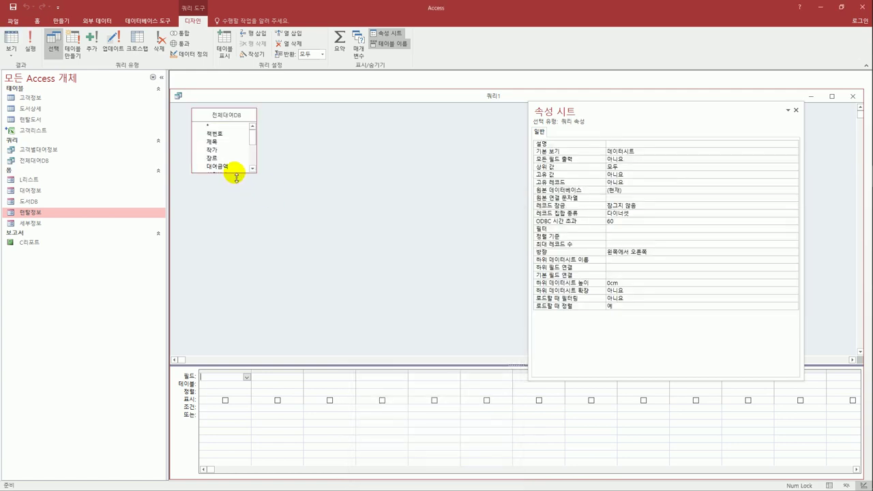
# Step: Add 책번호, 작가, 제목, 장르, 대여금액 and a second 제목 field to the grid
pyautogui.moveTo(230, 172); pyautogui.dragTo(237, 265)
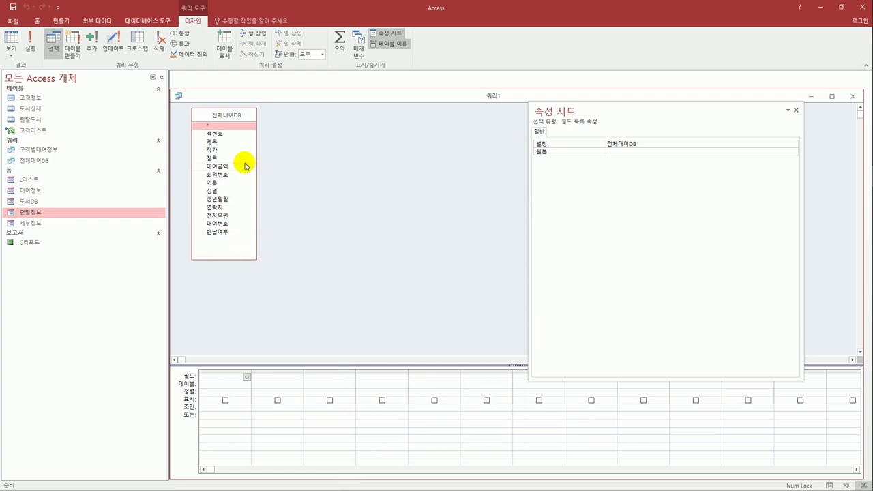
pyautogui.click(212, 138)
pyautogui.doubleClick(212, 134)
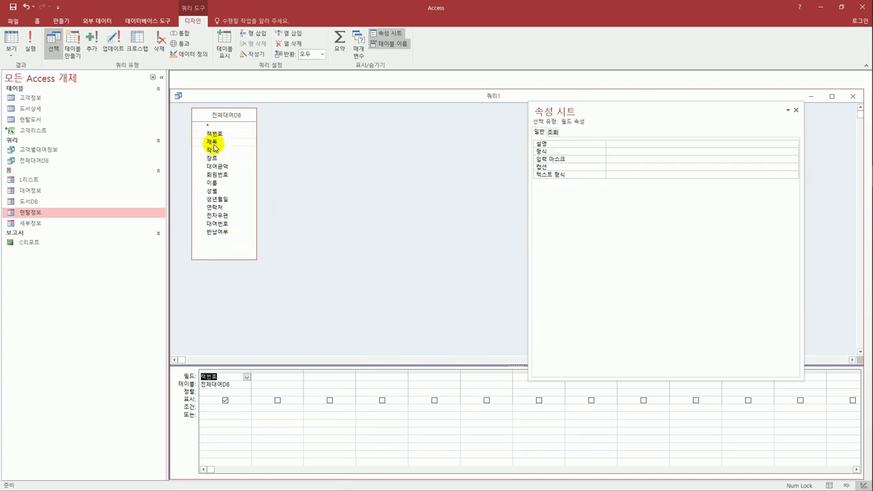
pyautogui.doubleClick(215, 151)
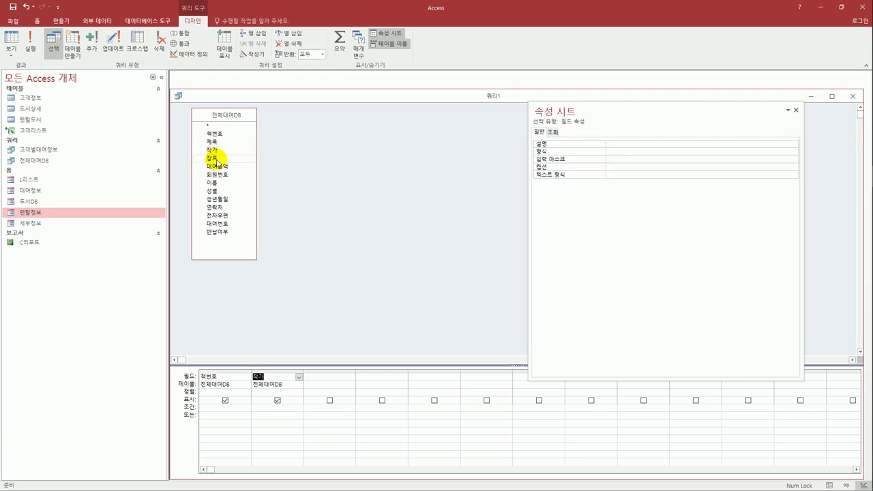
pyautogui.doubleClick(222, 143)
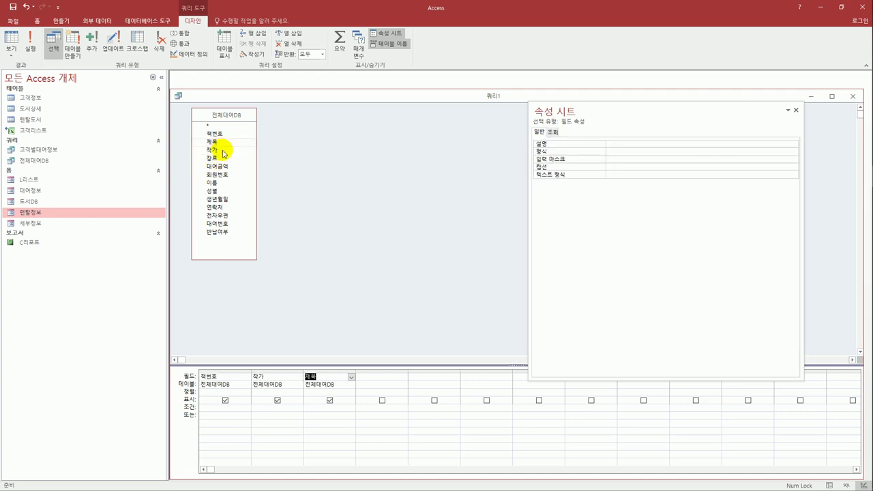
pyautogui.doubleClick(222, 159)
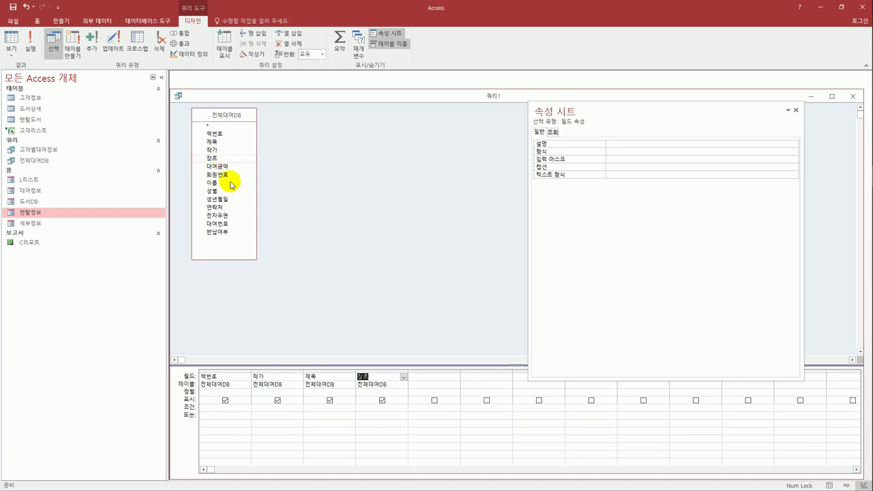
pyautogui.doubleClick(234, 170)
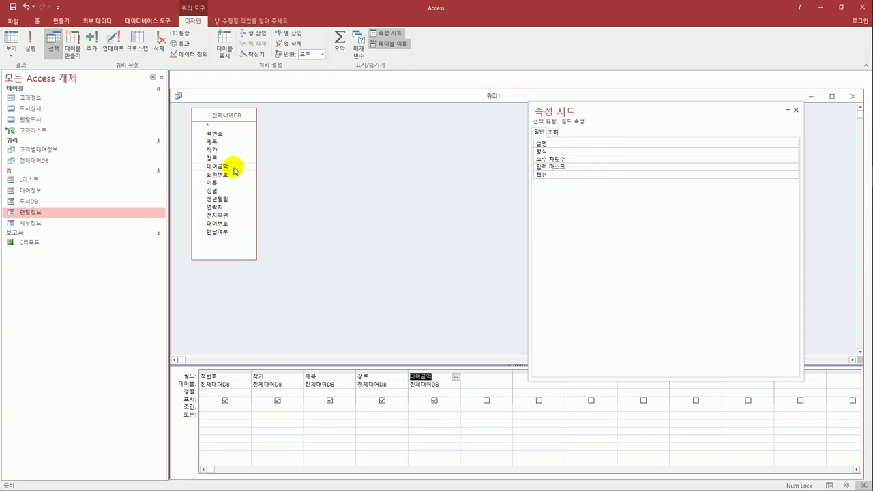
pyautogui.doubleClick(219, 143)
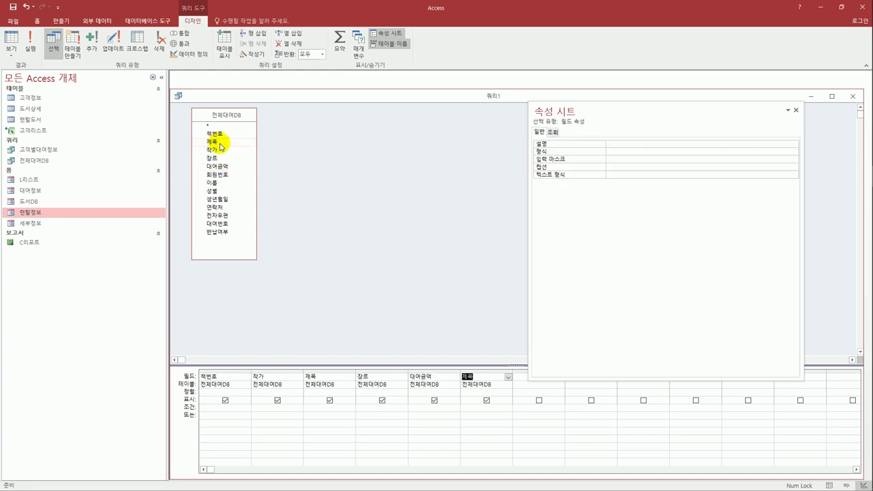
# Step: Turn on totals and make the second 제목 column a count named 대여횟수
pyautogui.click(339, 42)
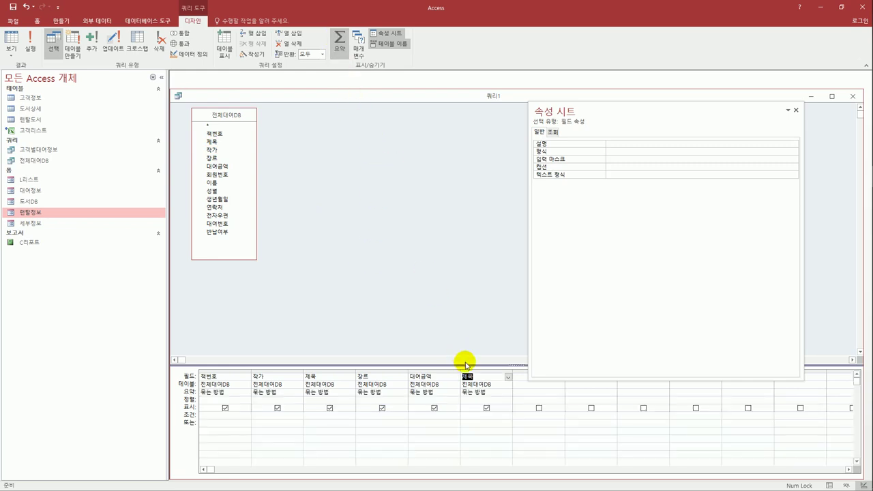
pyautogui.click(507, 393)
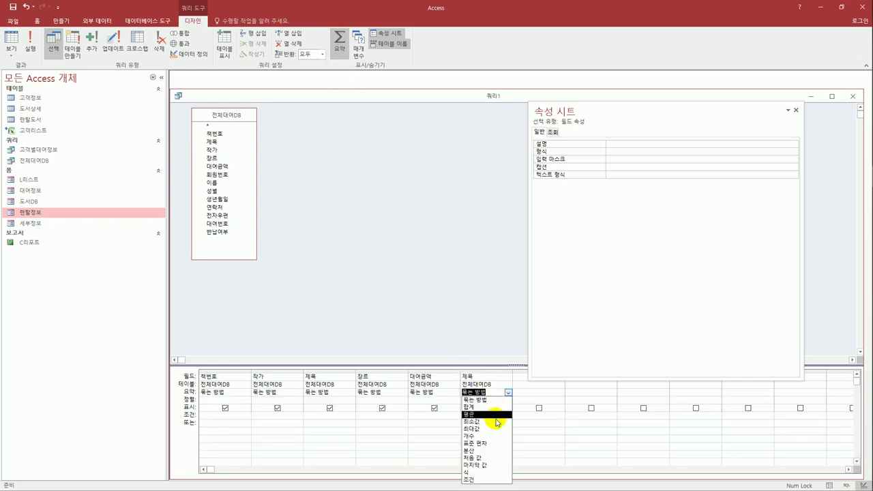
pyautogui.click(486, 435)
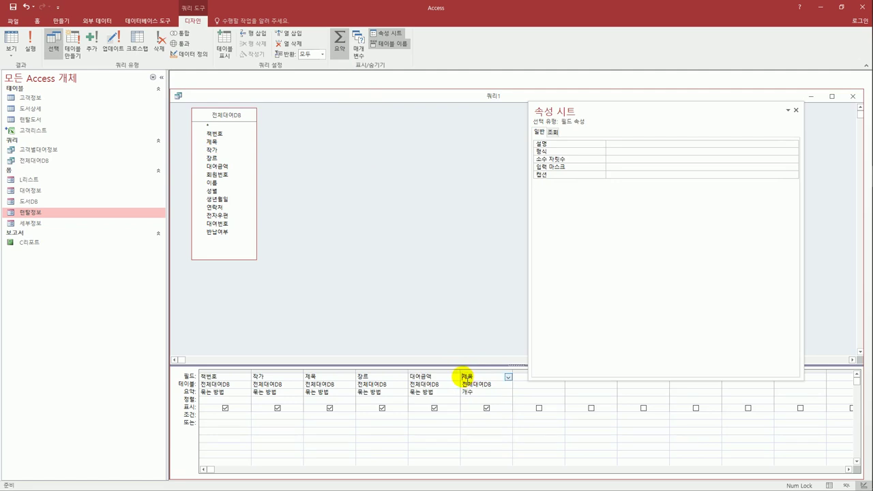
pyautogui.write('ㄷ')
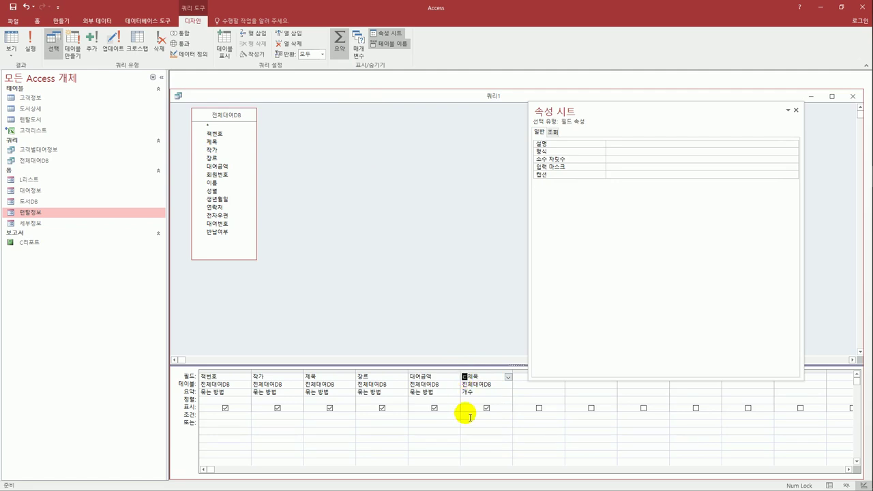
pyautogui.write('여횟수:')
pyautogui.click(470, 417)
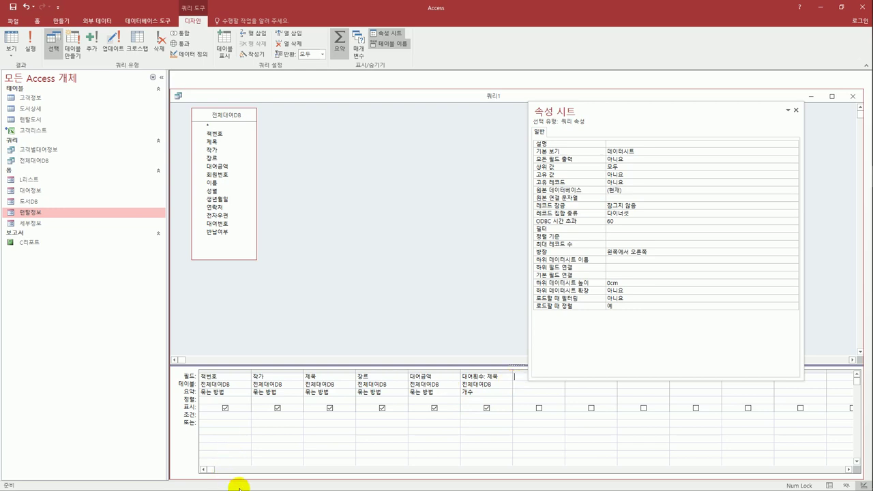
# Step: Set the 작가 criterion to the parameter prompt [작가로 검색 할 것]
pyautogui.click(274, 416)
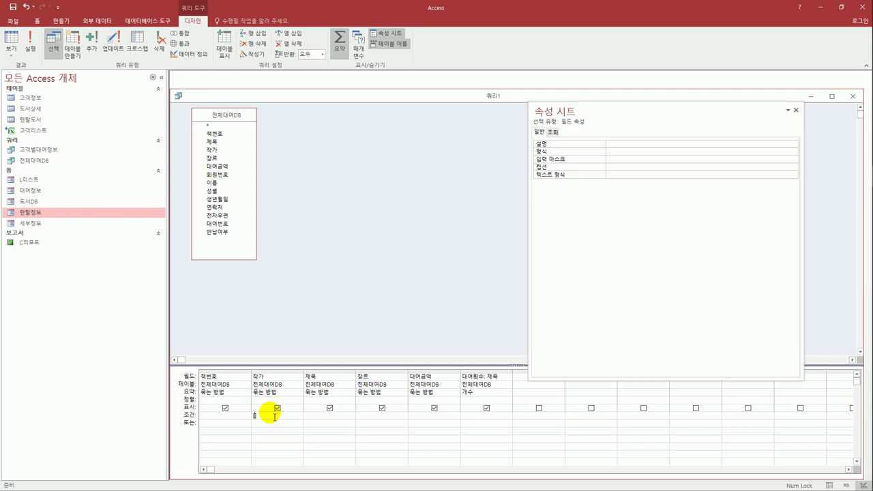
pyautogui.write('[작가로 검색 할 것]')
pyautogui.press('Left')
pyautogui.hotkey('shift', 'Left')
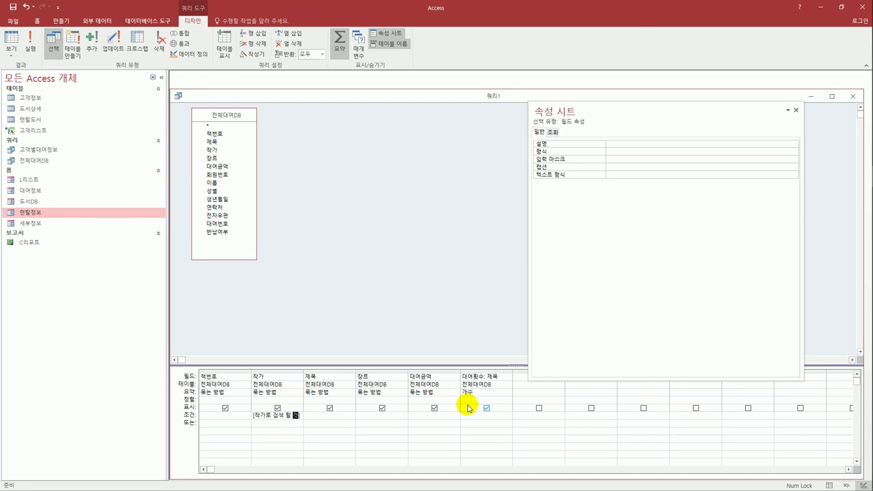
# Step: Run the query, entering an author name at the parameter prompt
pyautogui.click(12, 40)
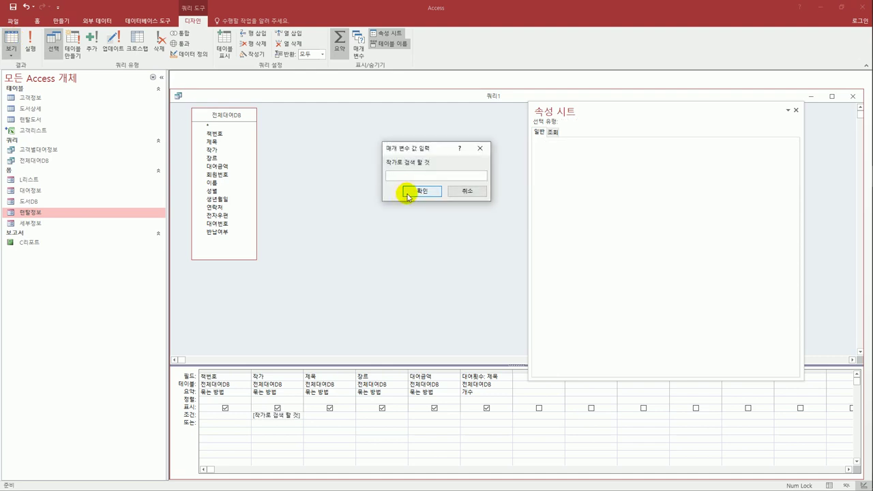
pyautogui.write('박규민')
pyautogui.click(407, 194)
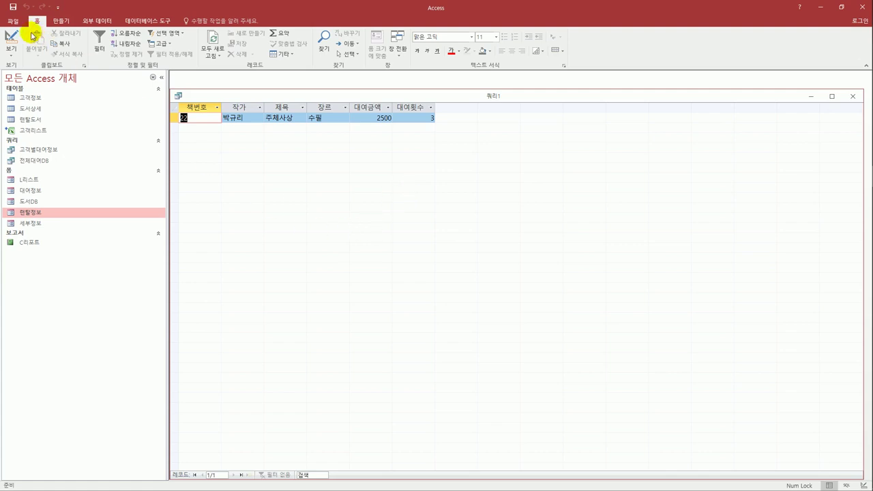
# Step: Save the query as W리스트 and close its window
pyautogui.click(13, 7)
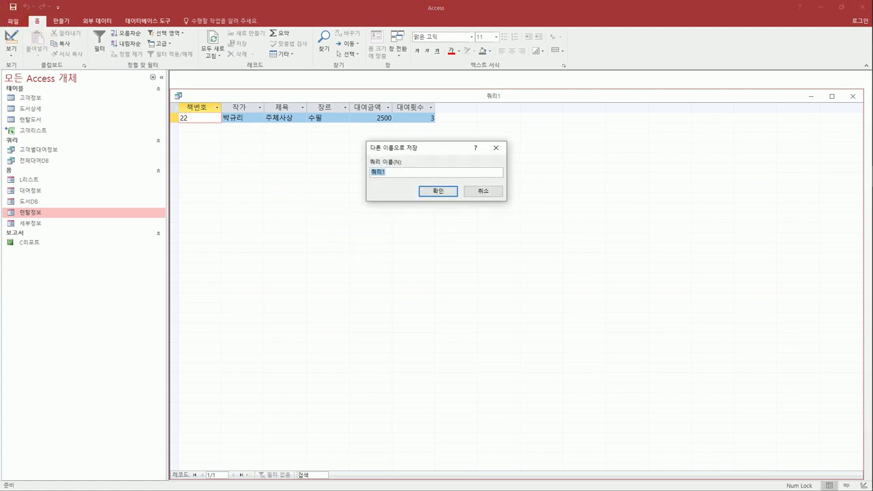
pyautogui.write('W리스트')
pyautogui.click(436, 191)
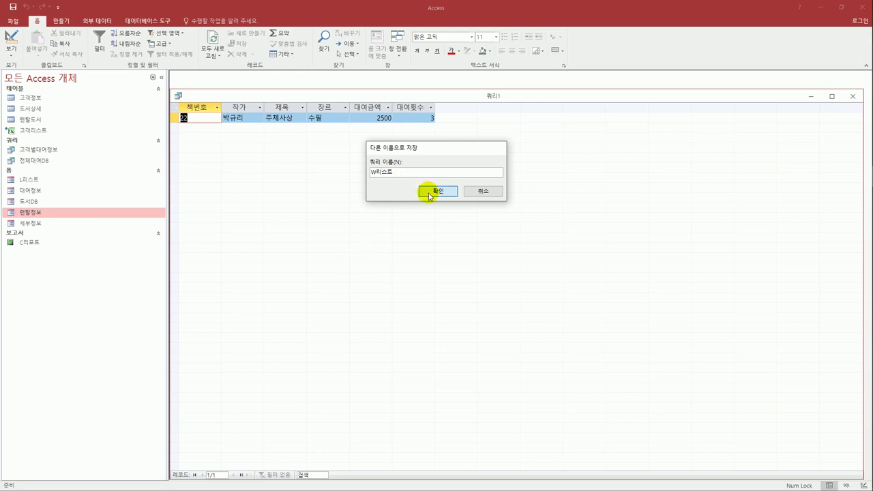
pyautogui.click(852, 98)
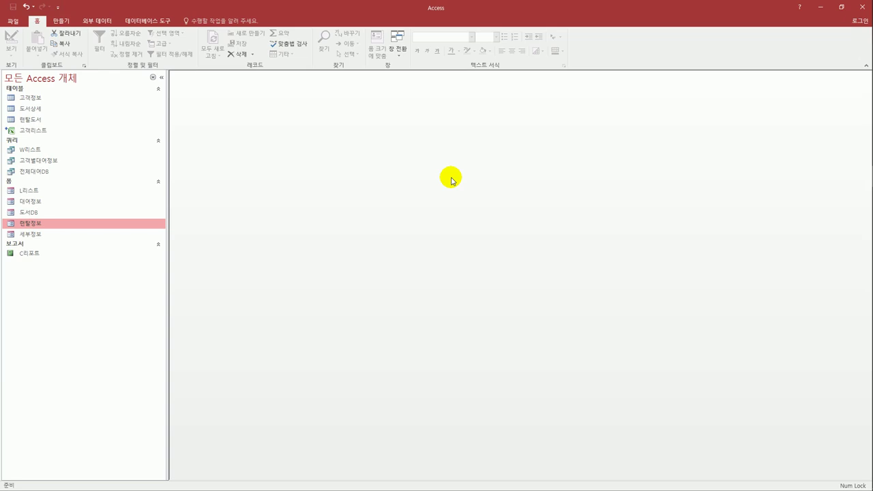
# Step: Launch the Crosstab Query Wizard with the 전체대여DB query as its source
pyautogui.click(61, 26)
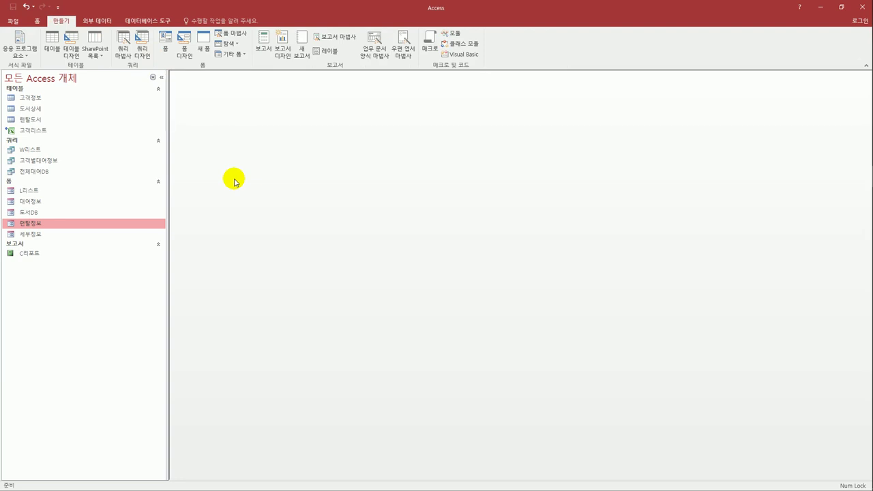
pyautogui.click(126, 54)
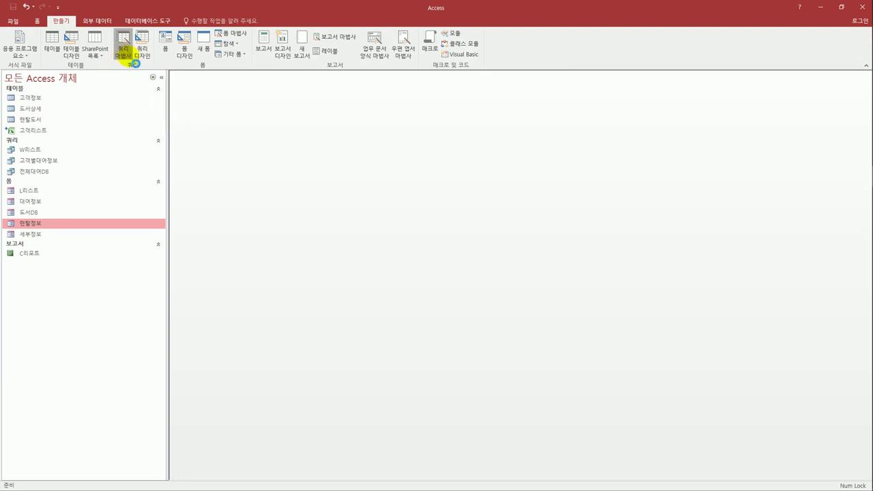
pyautogui.click(480, 153)
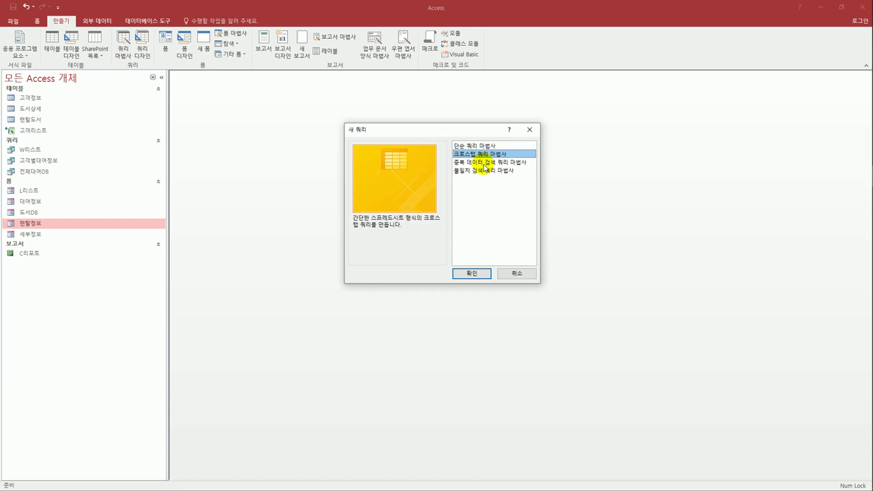
pyautogui.click(482, 272)
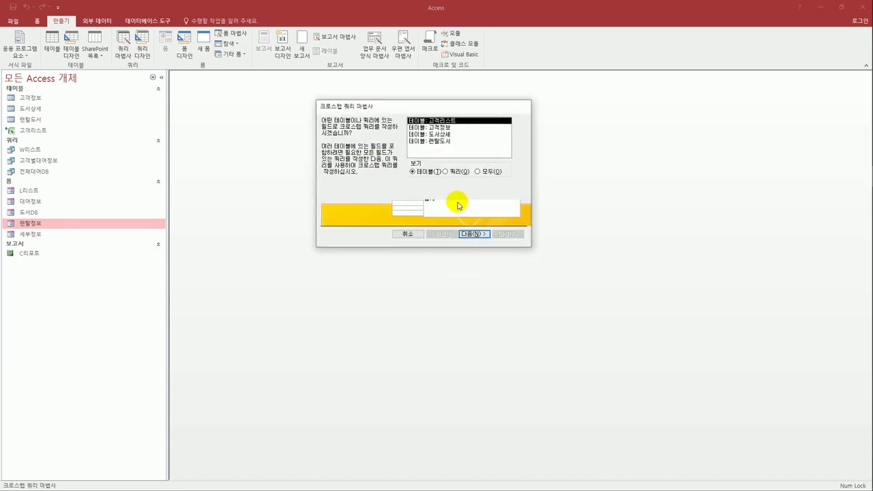
pyautogui.click(453, 172)
pyautogui.click(443, 134)
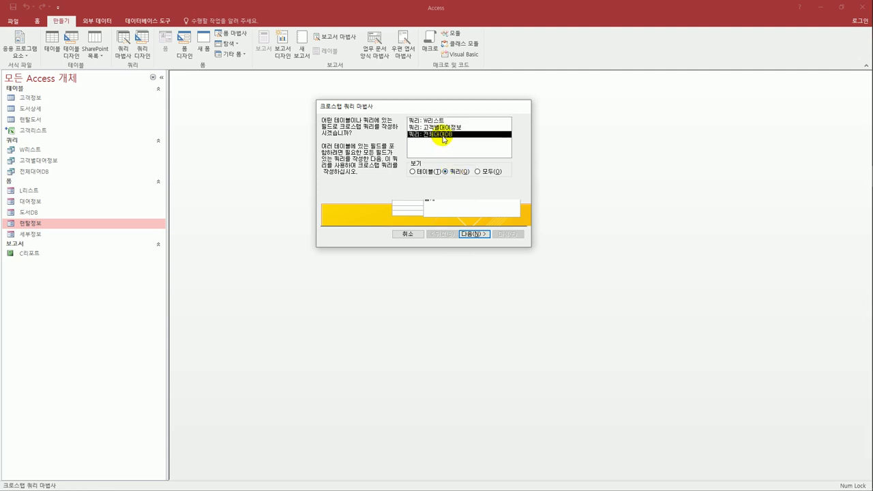
pyautogui.click(473, 235)
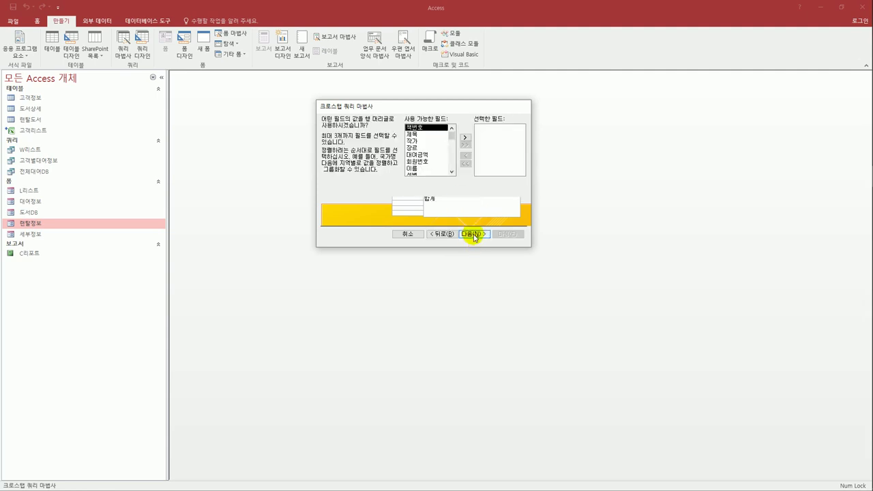
# Step: Use 이름 rows, 장르 columns and a count of 제목, naming it 크로스탭_대여횟수
pyautogui.click(428, 168)
pyautogui.doubleClick(428, 169)
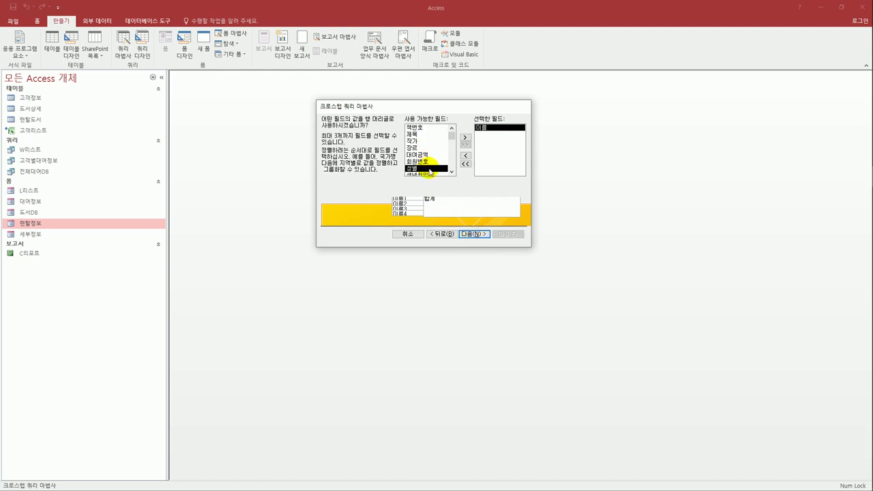
pyautogui.click(476, 235)
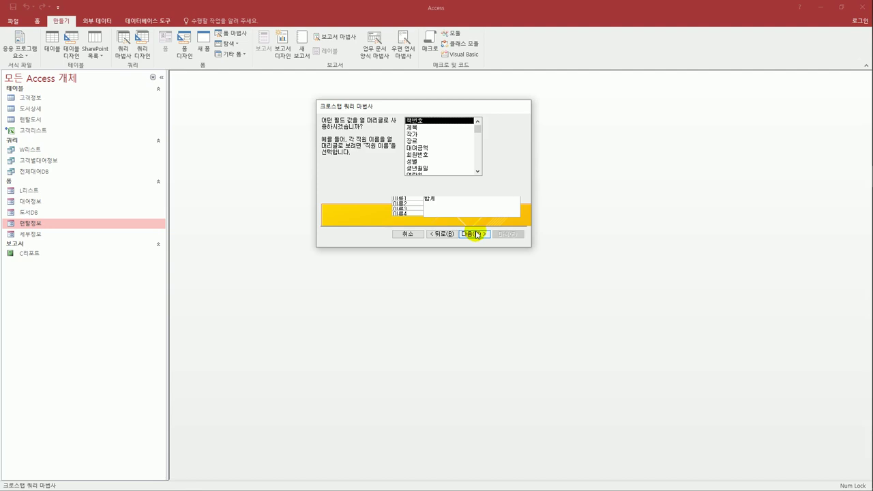
pyautogui.click(430, 141)
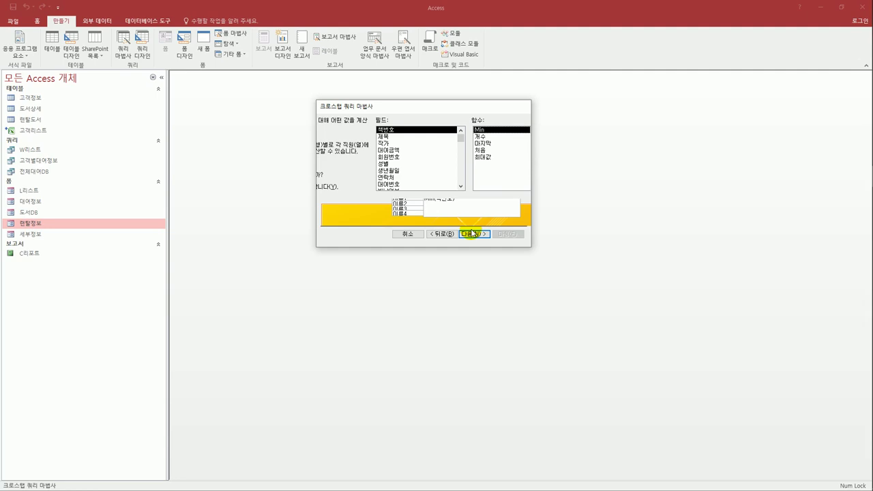
pyautogui.click(400, 138)
pyautogui.click(484, 136)
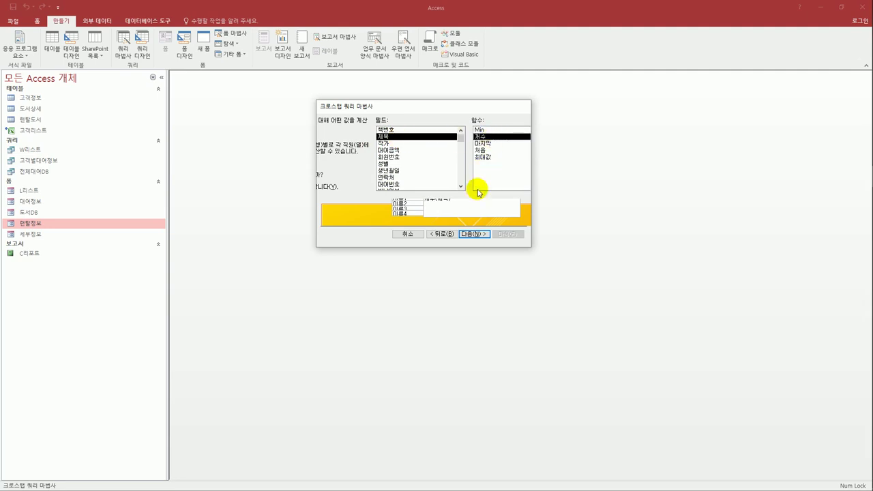
pyautogui.click(479, 235)
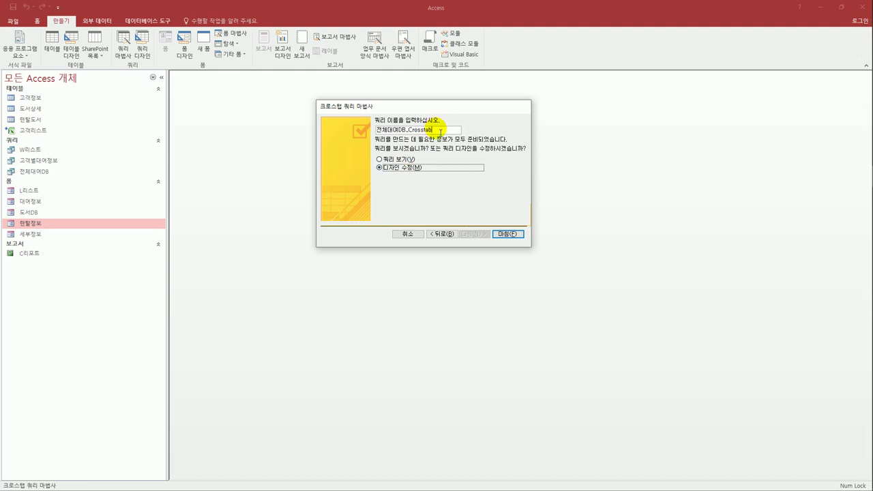
pyautogui.moveTo(440, 129); pyautogui.dragTo(363, 133)
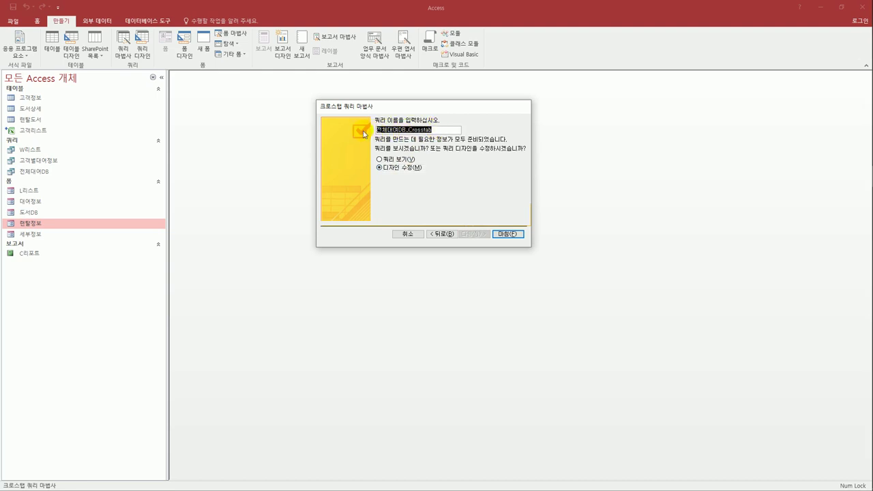
pyautogui.write('크로스탭_대여횟수')
# Step: Finish the wizard, rename the 합계 제목 column to 총대여수, view the results, and close
pyautogui.click(507, 234)
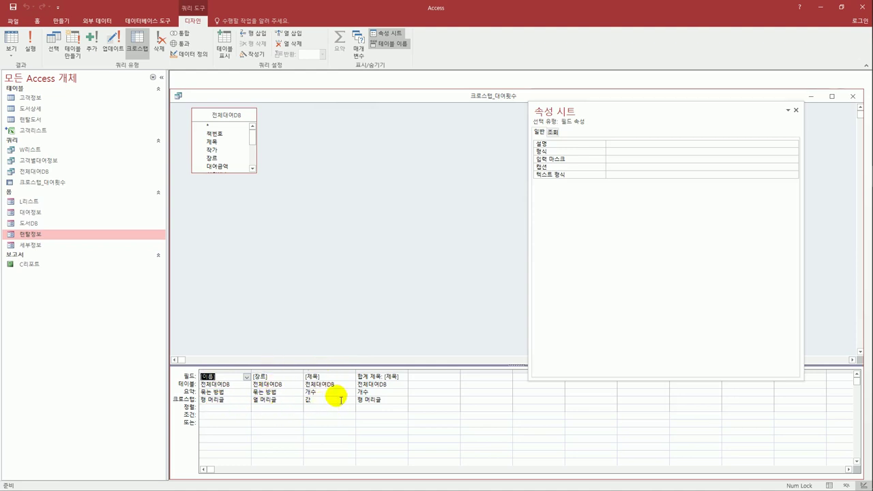
pyautogui.moveTo(357, 375); pyautogui.dragTo(384, 378)
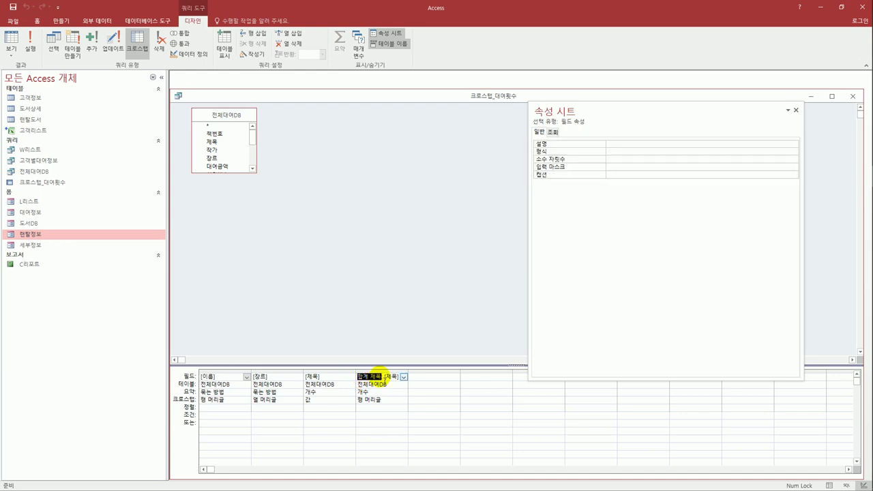
pyautogui.write('총대여')
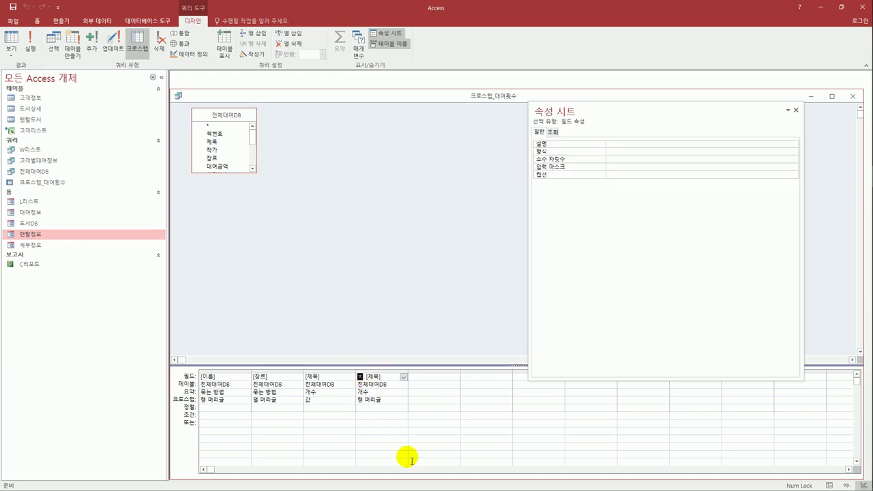
pyautogui.write('수:')
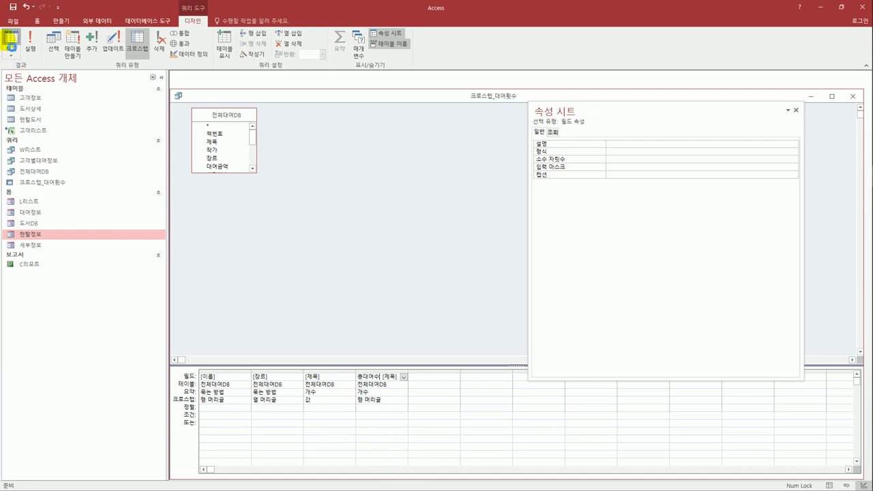
pyautogui.click(11, 41)
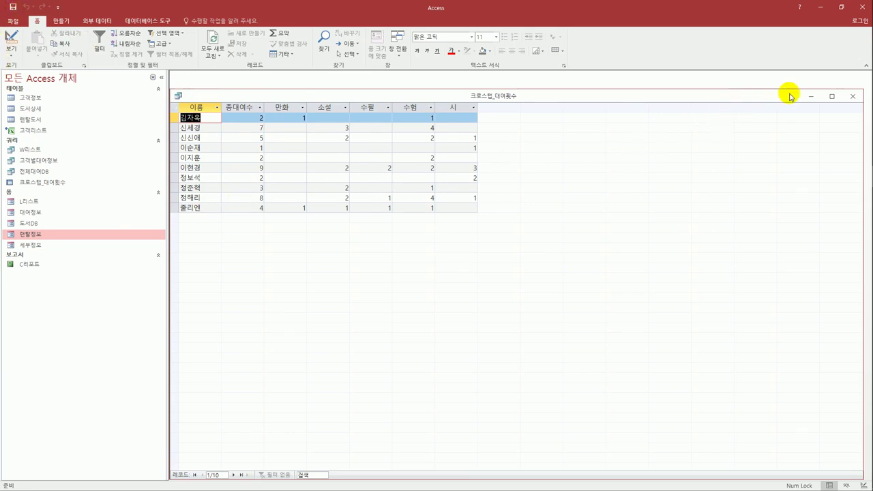
pyautogui.click(851, 97)
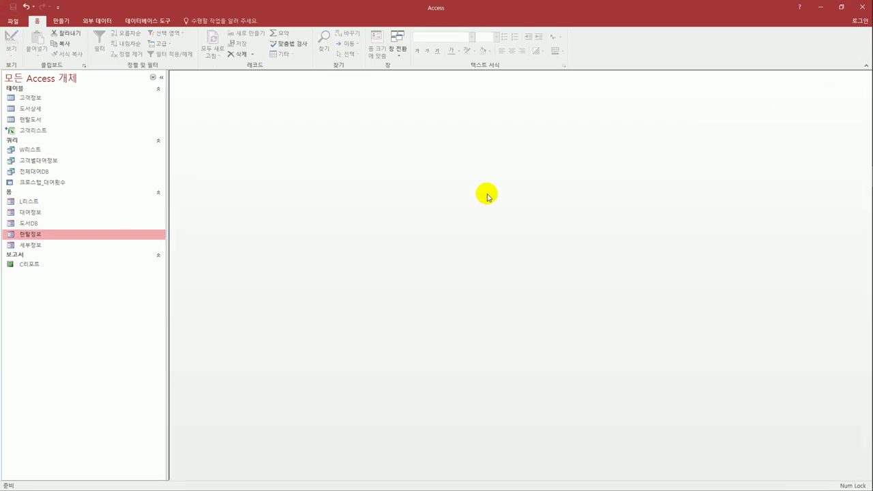
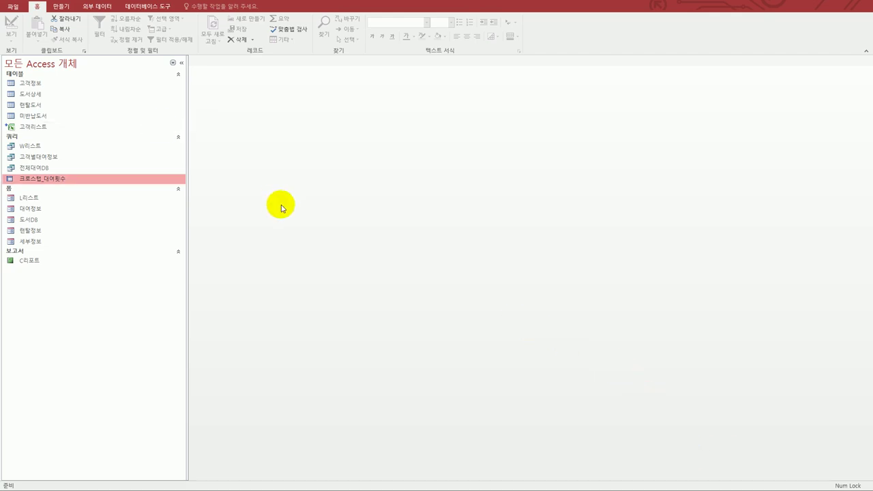
# Step: Start a new query design with the 고객별대여정보 query as its data source
pyautogui.click(60, 7)
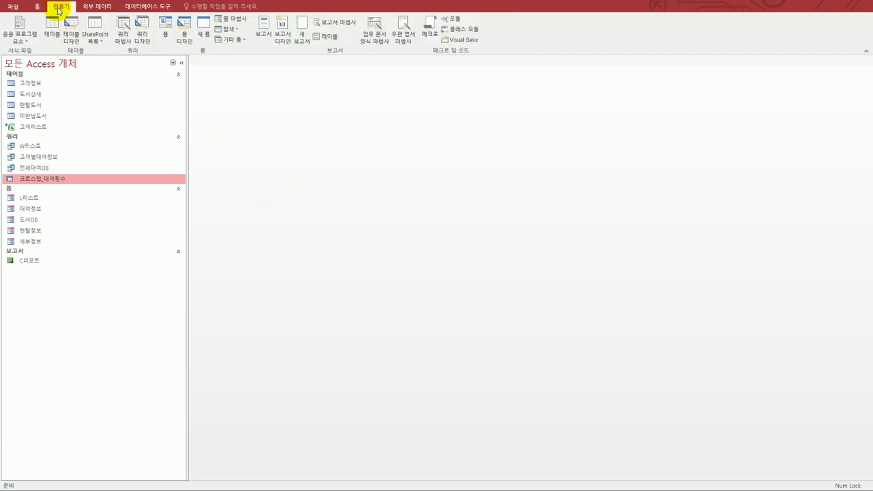
pyautogui.click(141, 31)
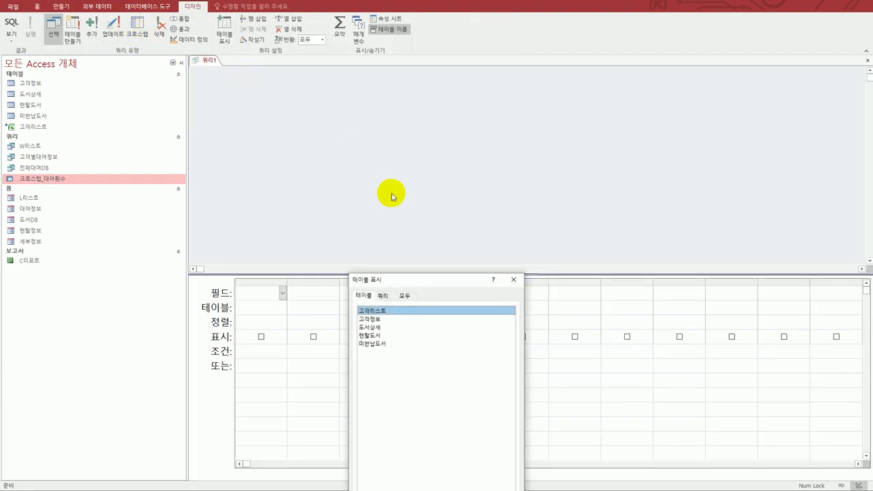
pyautogui.moveTo(426, 282); pyautogui.dragTo(477, 147)
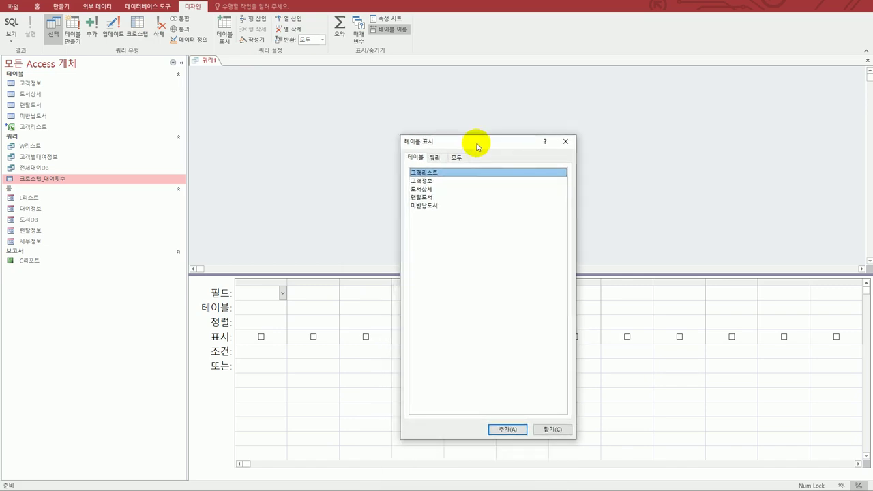
pyautogui.click(433, 159)
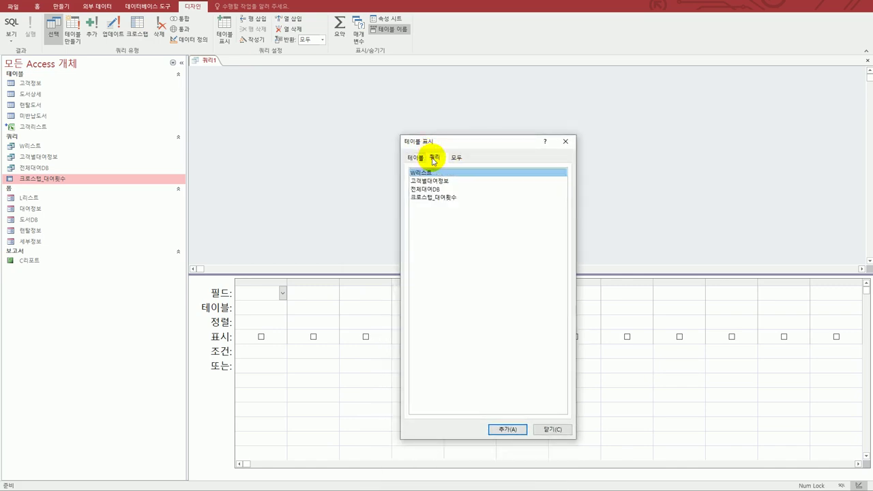
pyautogui.click(435, 182)
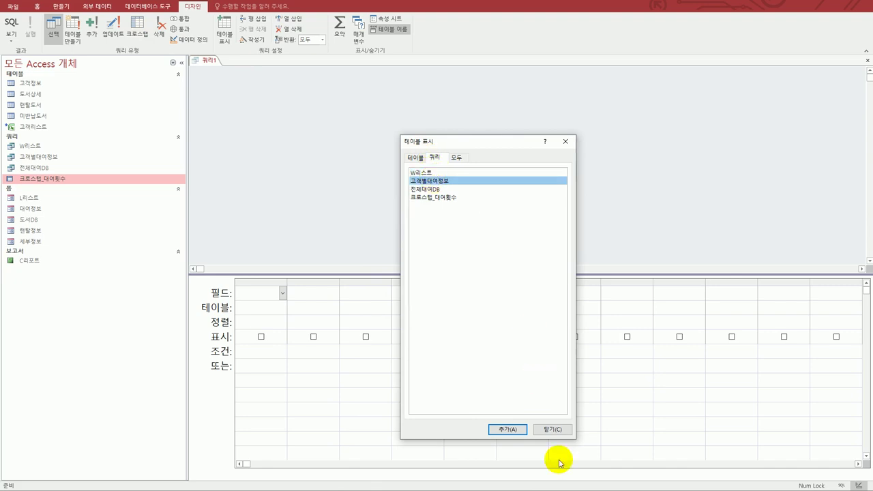
pyautogui.click(512, 431)
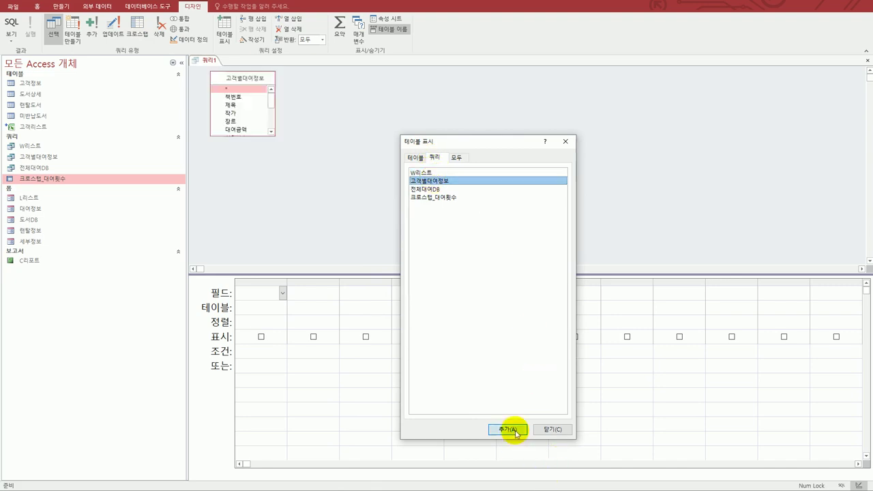
pyautogui.click(551, 430)
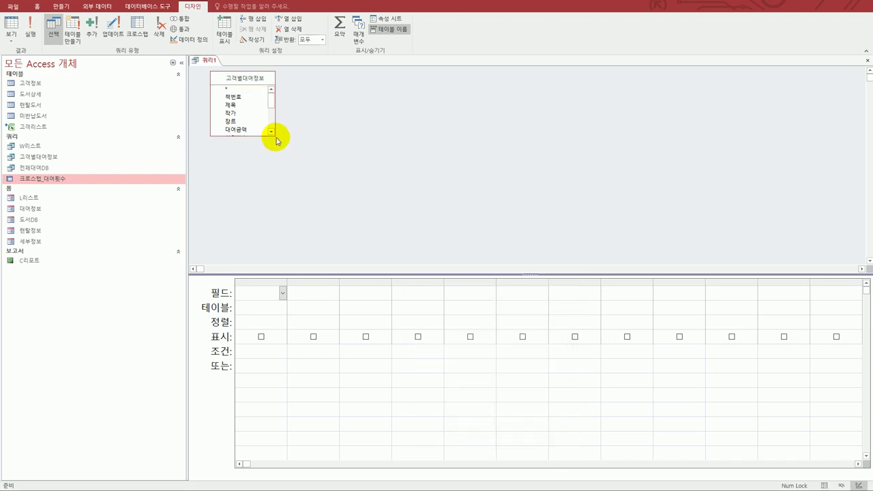
# Step: Add 제목, 작가, 장르, 이름 and 생년월일 from 고객별대여정보 to the query grid
pyautogui.moveTo(275, 135); pyautogui.dragTo(293, 217)
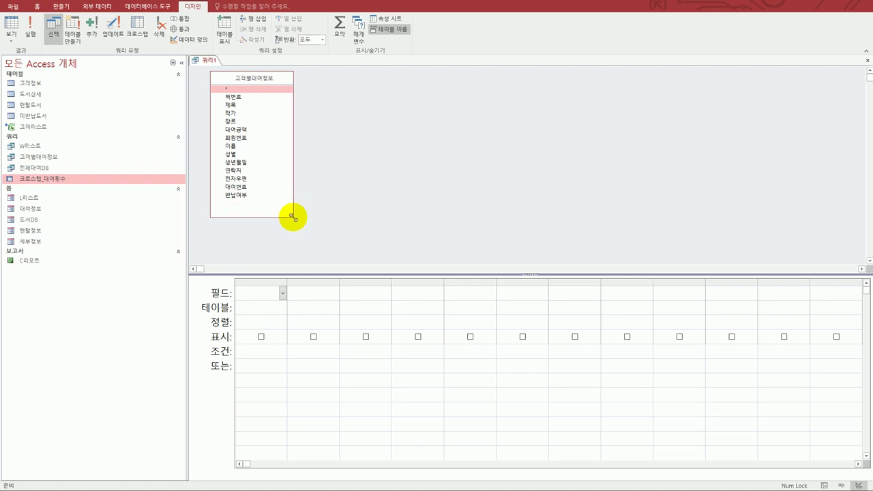
pyautogui.doubleClick(244, 110)
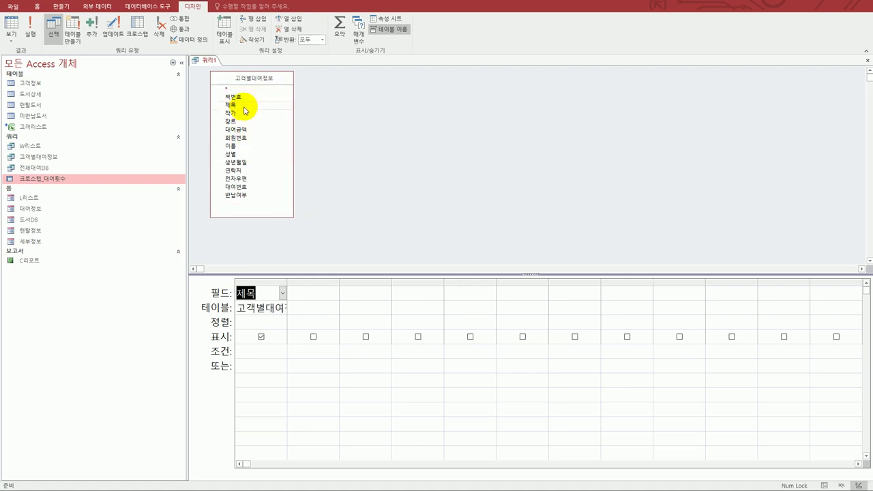
pyautogui.doubleClick(244, 114)
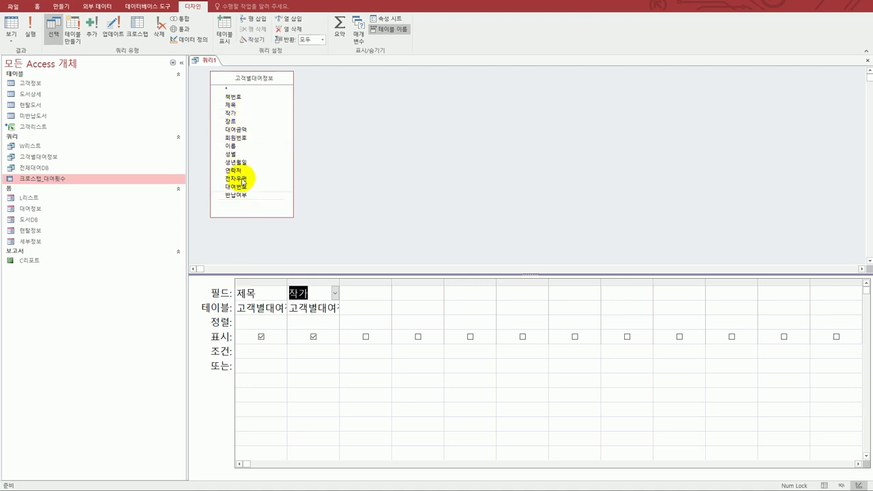
pyautogui.click(244, 125)
pyautogui.doubleClick(246, 126)
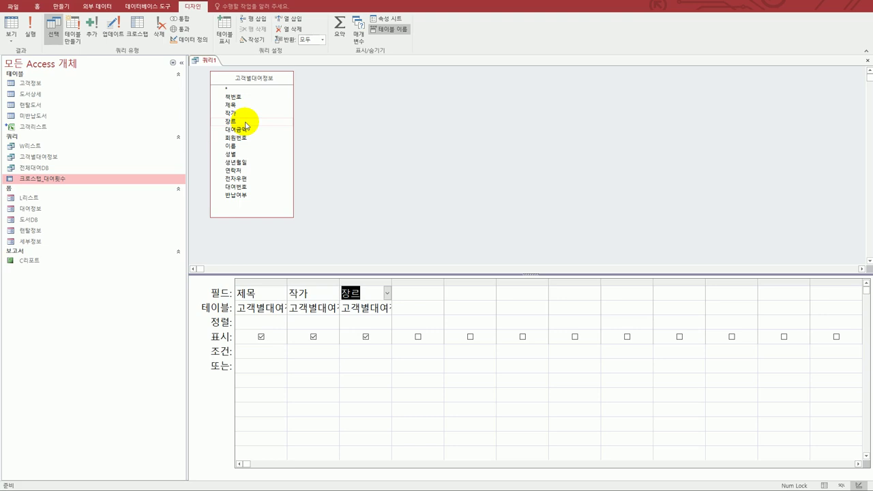
pyautogui.doubleClick(244, 149)
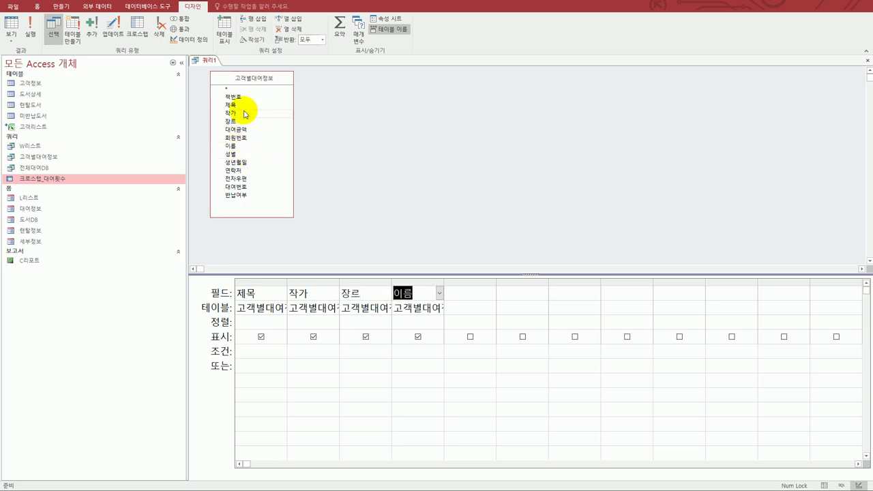
pyautogui.click(257, 196)
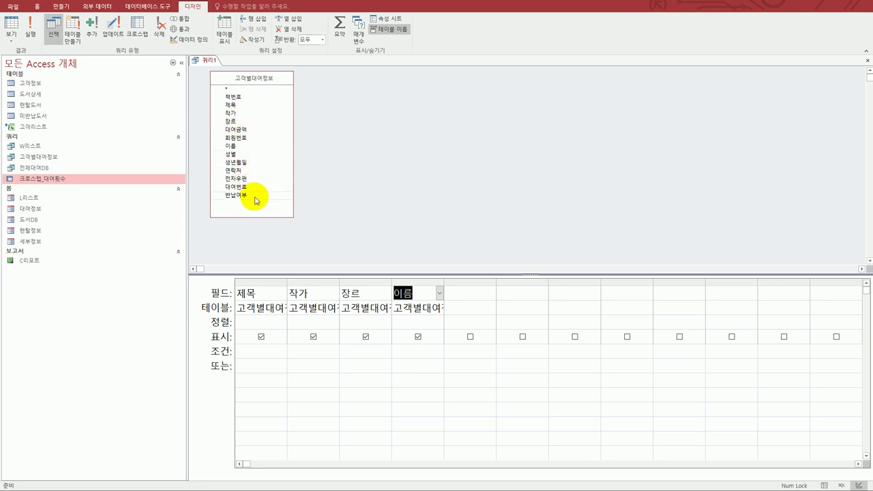
pyautogui.click(253, 165)
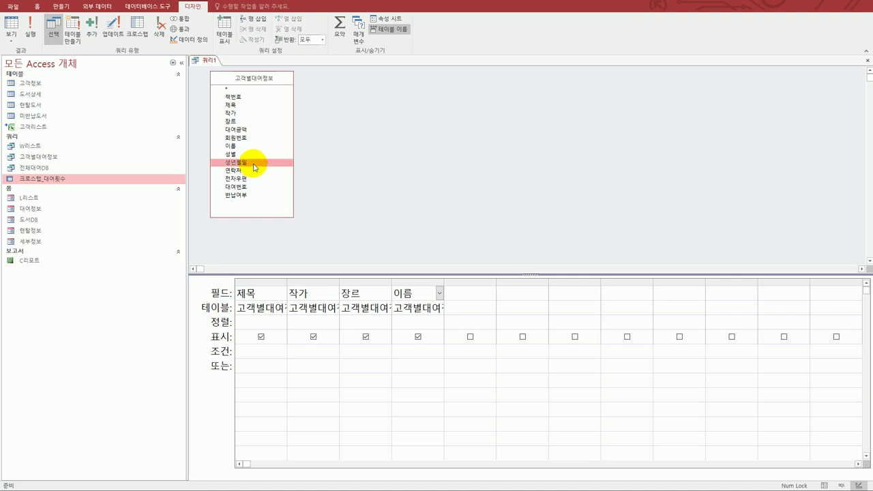
pyautogui.doubleClick(253, 165)
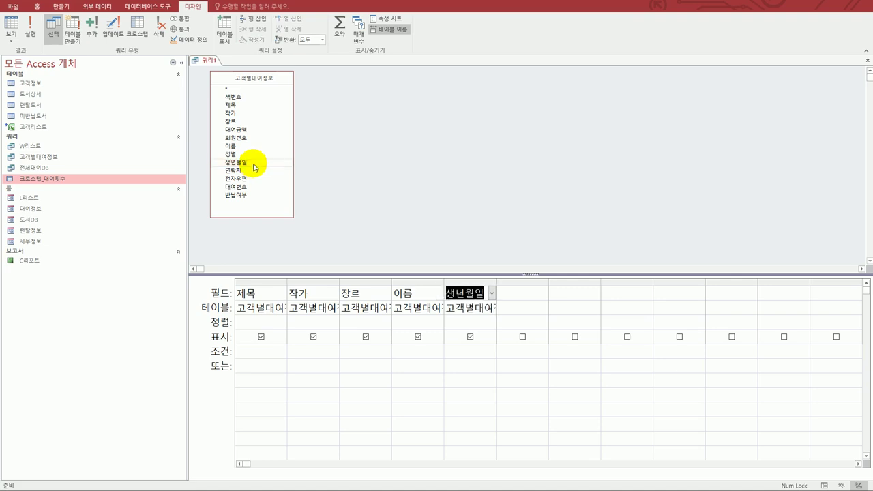
pyautogui.click(499, 280)
pyautogui.click(485, 280)
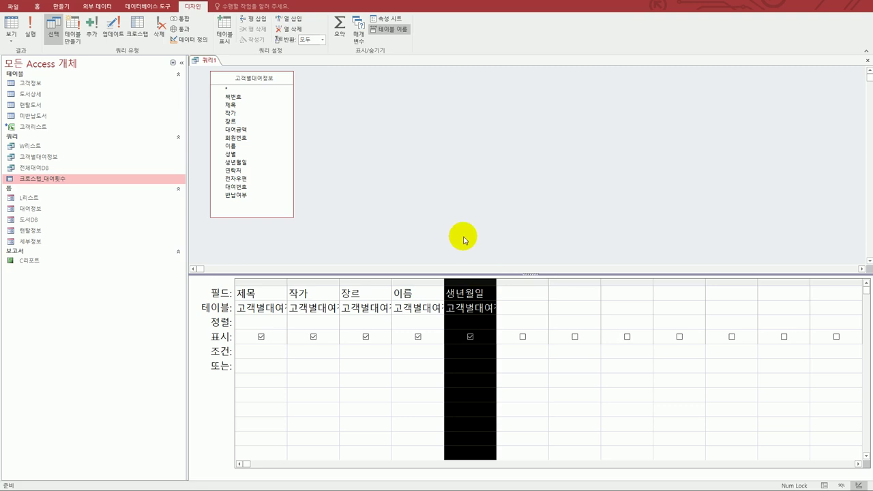
# Step: Widen the 생년월일 column and change it to the calculated field 회원생년: Year([생년월일])
pyautogui.click(497, 279)
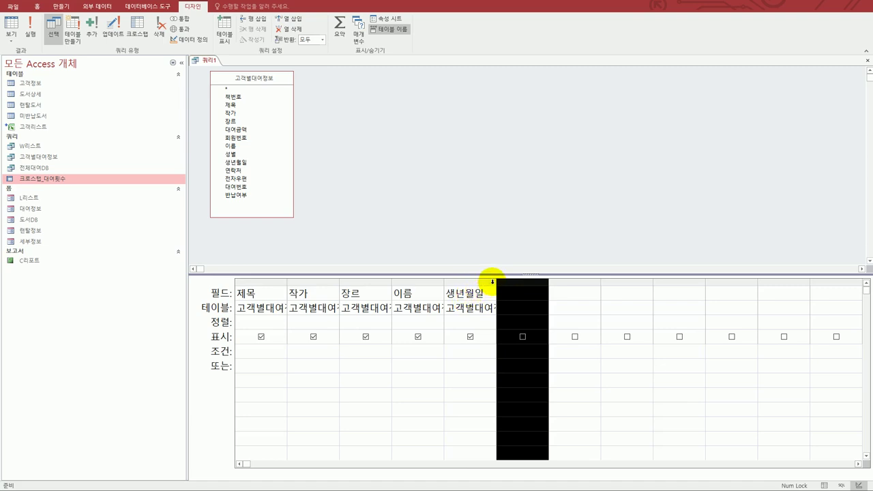
pyautogui.moveTo(495, 279); pyautogui.dragTo(558, 278)
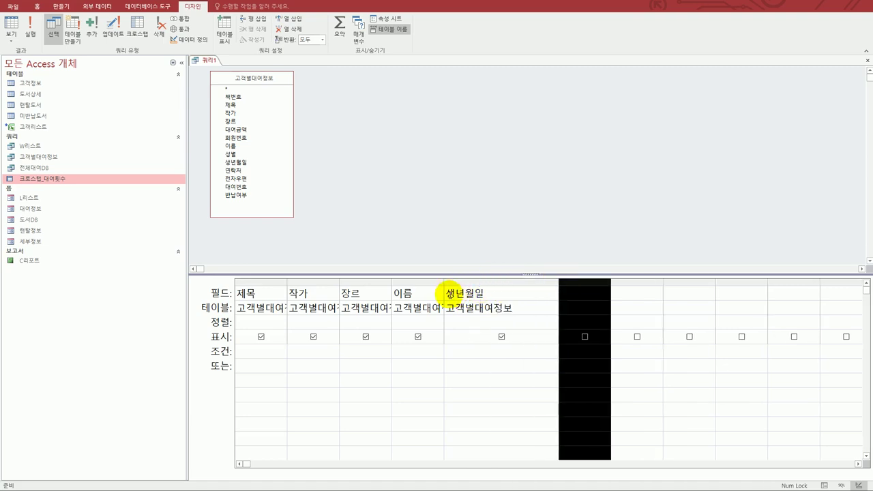
pyautogui.click(445, 293)
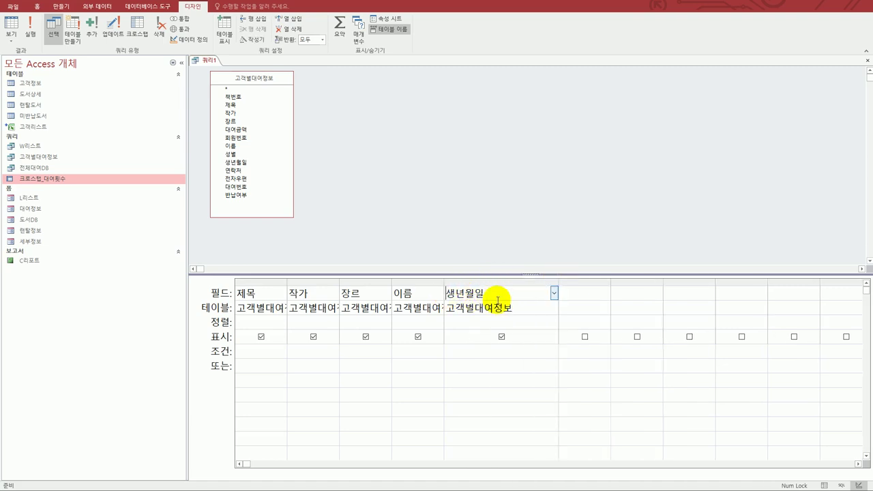
pyautogui.write('ㅛ')
pyautogui.press('BackSpace')
pyautogui.write('year(')
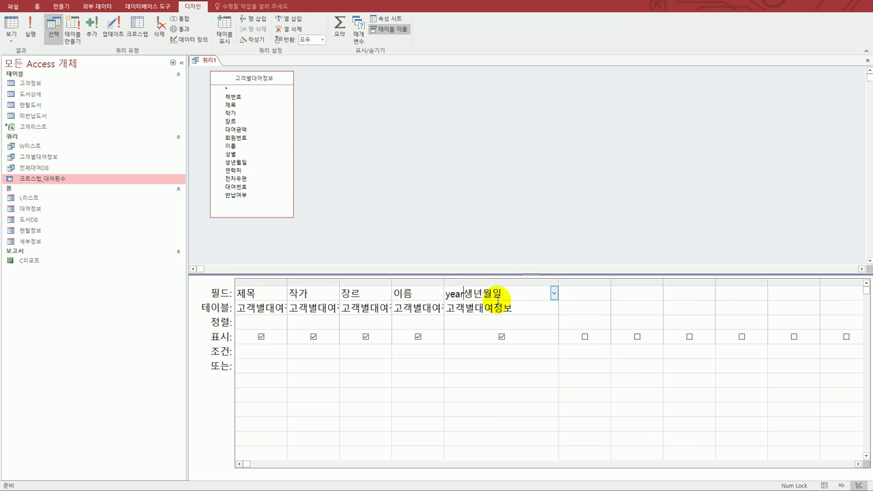
pyautogui.press('End')
pyautogui.write(')')
pyautogui.press('Home')
pyautogui.write('gh')
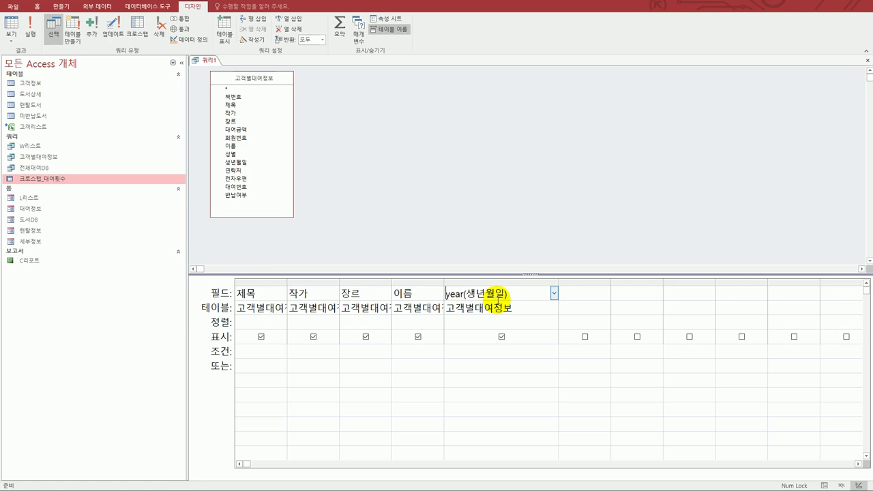
pyautogui.press('BackSpace')
pyautogui.press('BackSpace')
pyautogui.write('회우')
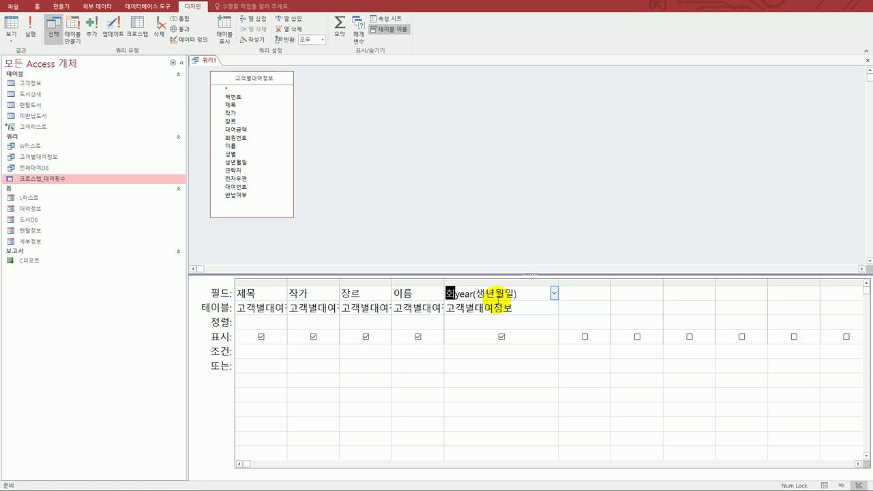
pyautogui.write('원생년:')
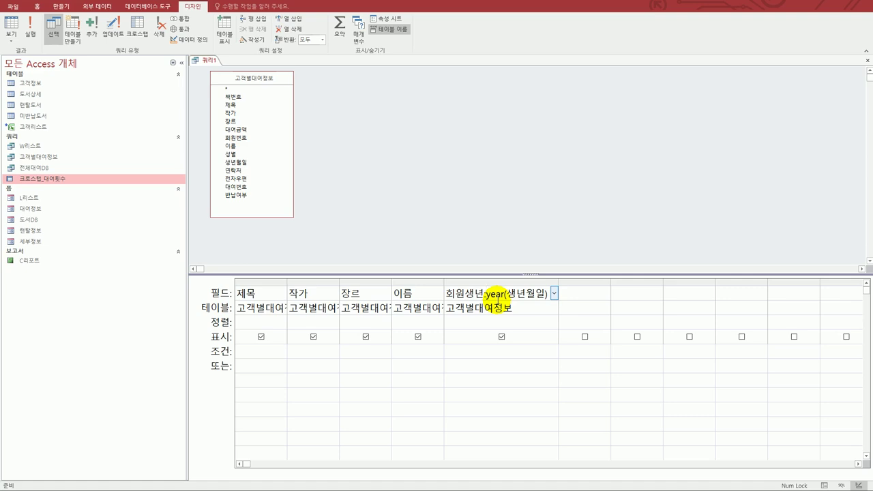
pyautogui.press('Return')
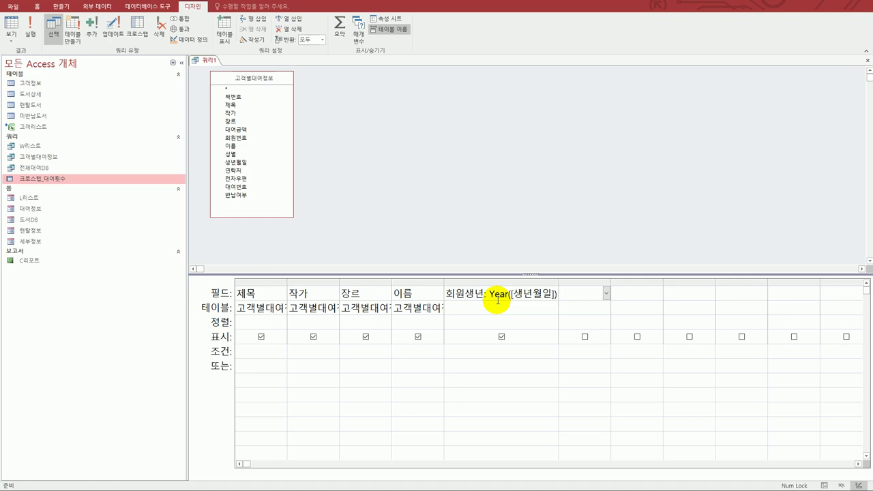
# Step: Give 회원생년 the criterion >=[검색 시작 년도] And <=[검색 종료 년도] and widen its column
pyautogui.click(489, 352)
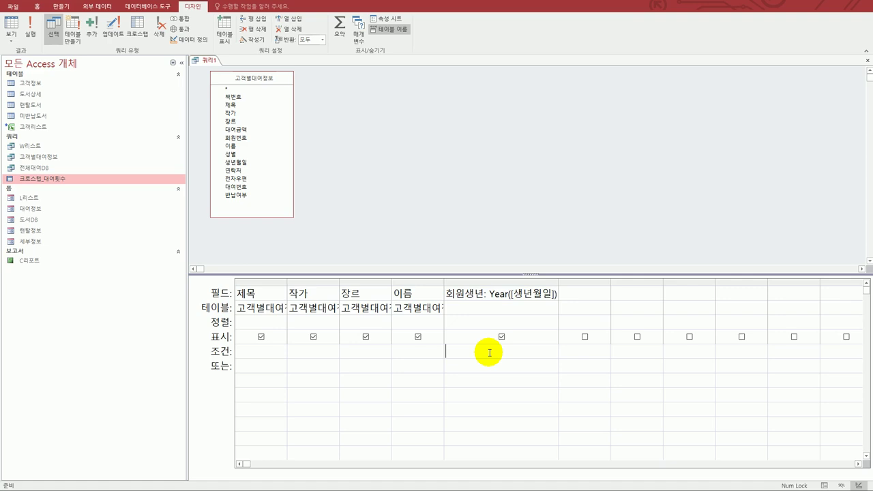
pyautogui.write('>=')
pyautogui.write('[')
pyautogui.write('검새')
pyautogui.write(' 시작 년도]')
pyautogui.write(' and ')
pyautogui.write('<=')
pyautogui.write('[')
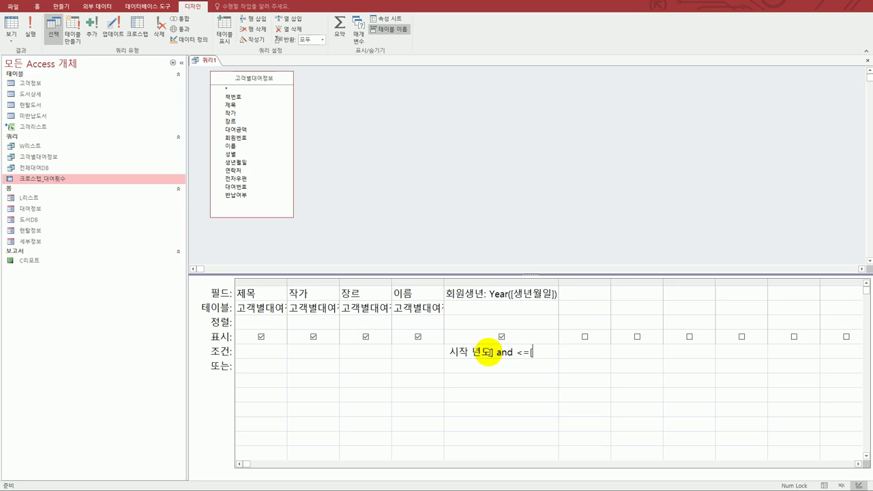
pyautogui.write('검색 종료 년도]')
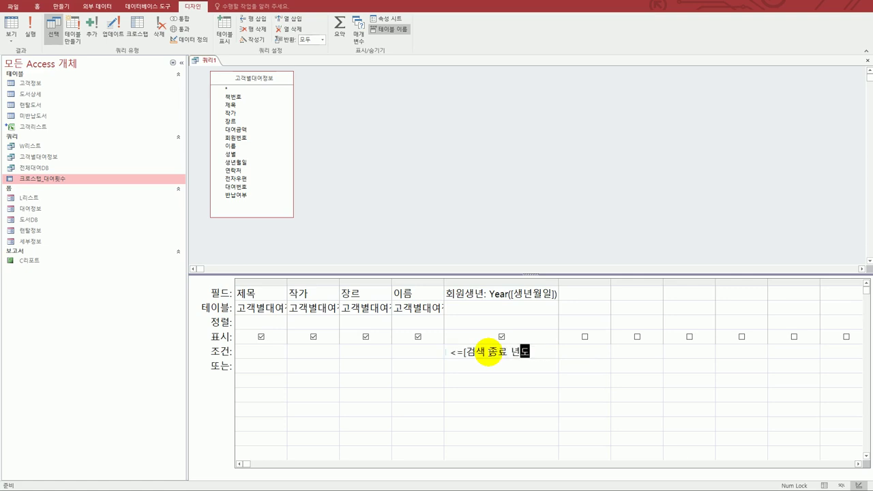
pyautogui.press('Return')
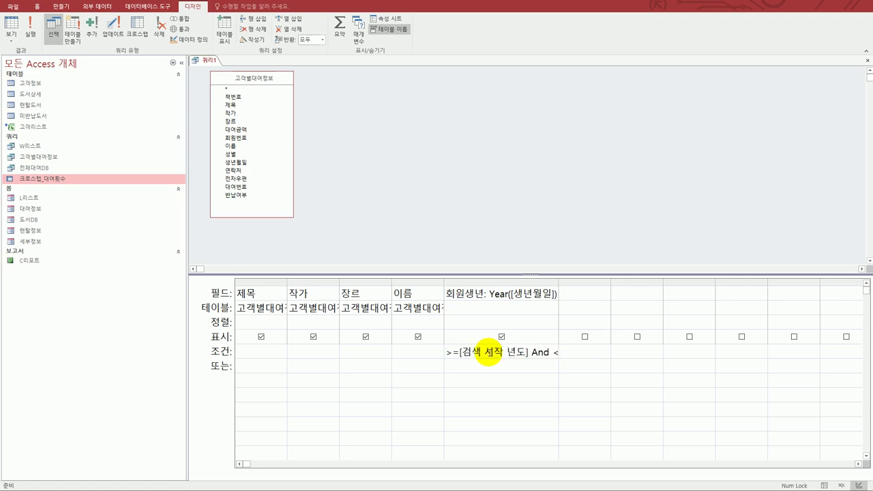
pyautogui.moveTo(558, 281); pyautogui.dragTo(672, 281)
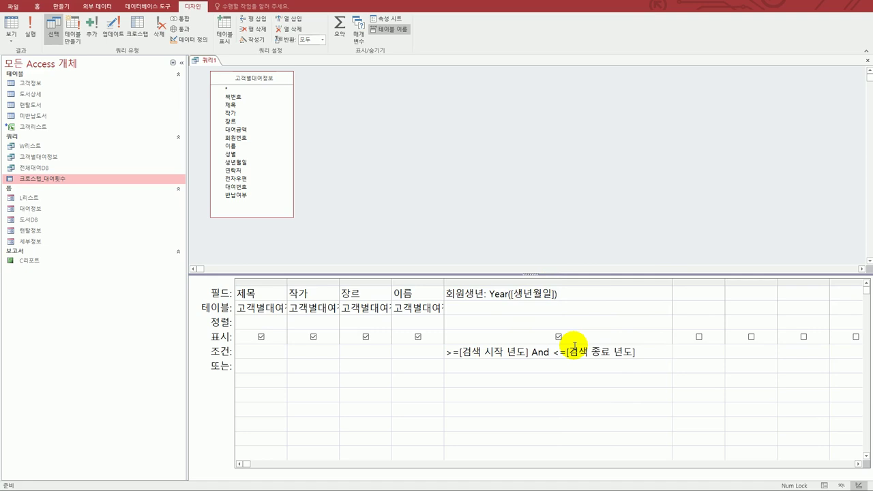
pyautogui.click(340, 294)
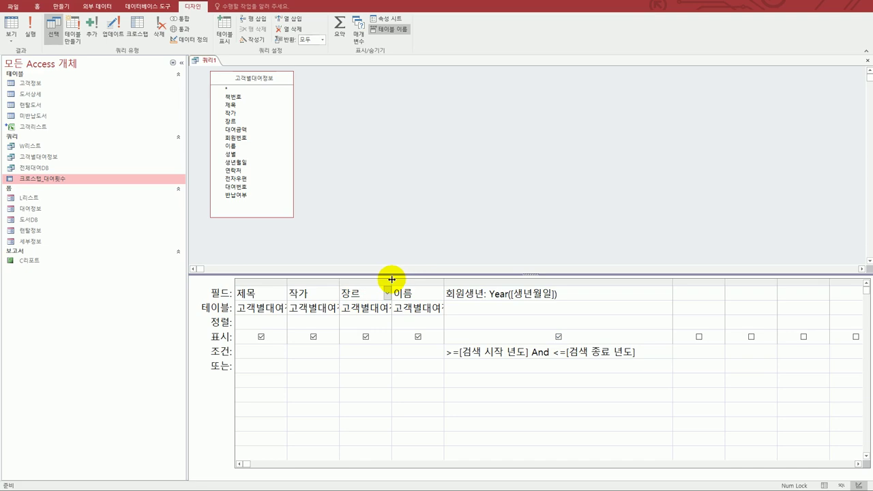
# Step: Change the 장르 field to 도서장르: Replace([장르],"수험","수험서") and widen the column
pyautogui.moveTo(392, 279); pyautogui.dragTo(501, 289)
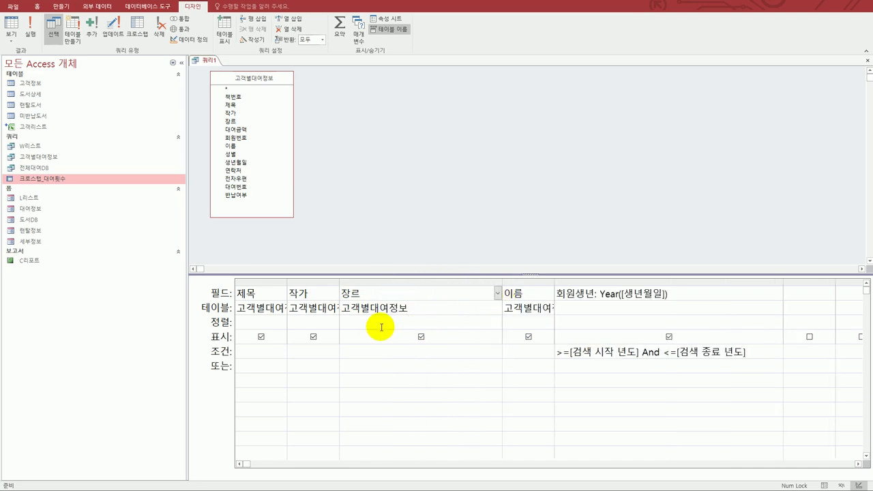
pyautogui.write('도서장르')
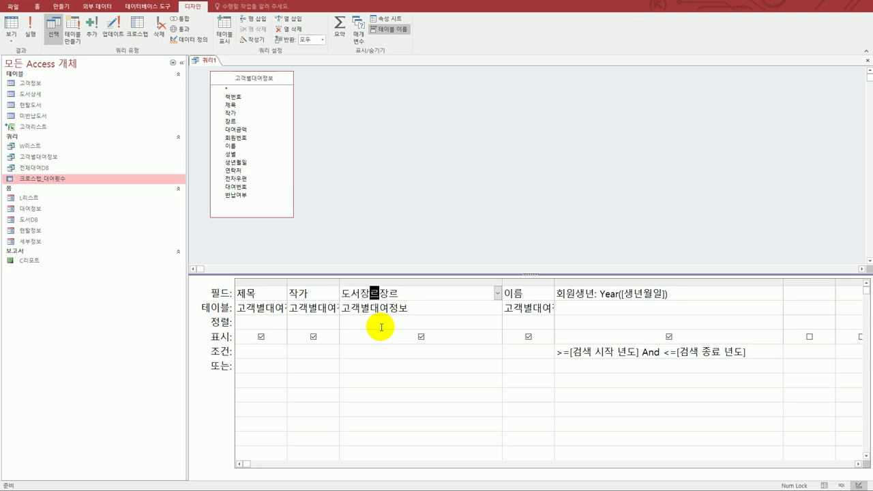
pyautogui.write(':repla')
pyautogui.write('ce([')
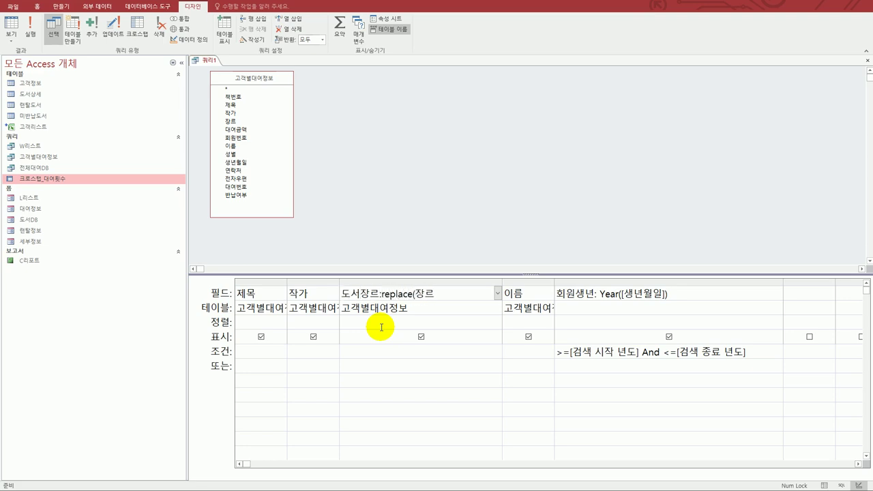
pyautogui.write('],"수험","수험서")')
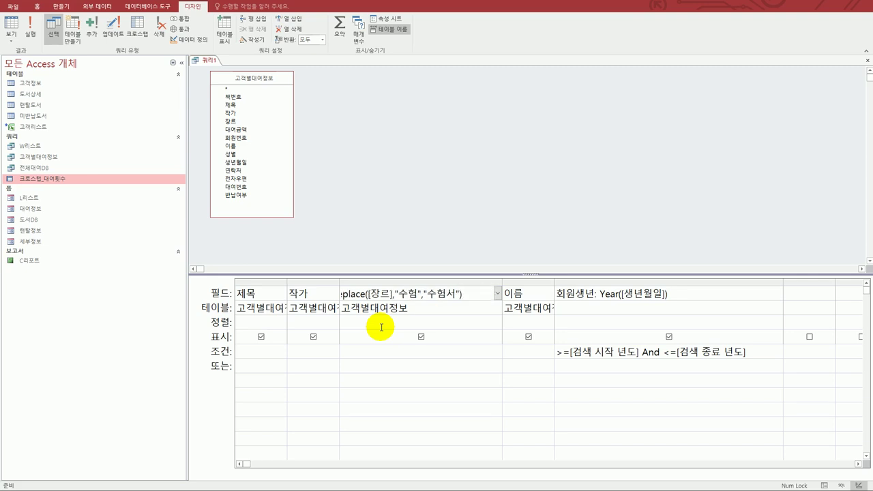
pyautogui.press('Tab')
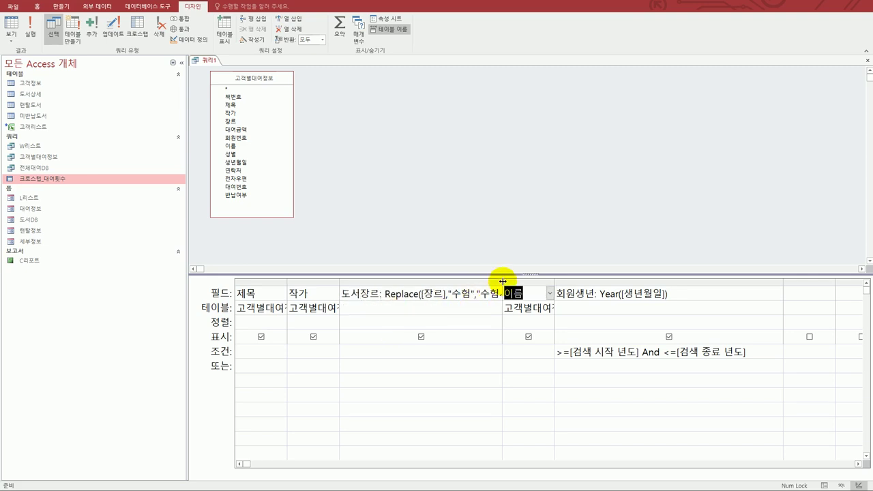
pyautogui.moveTo(555, 282); pyautogui.dragTo(569, 283)
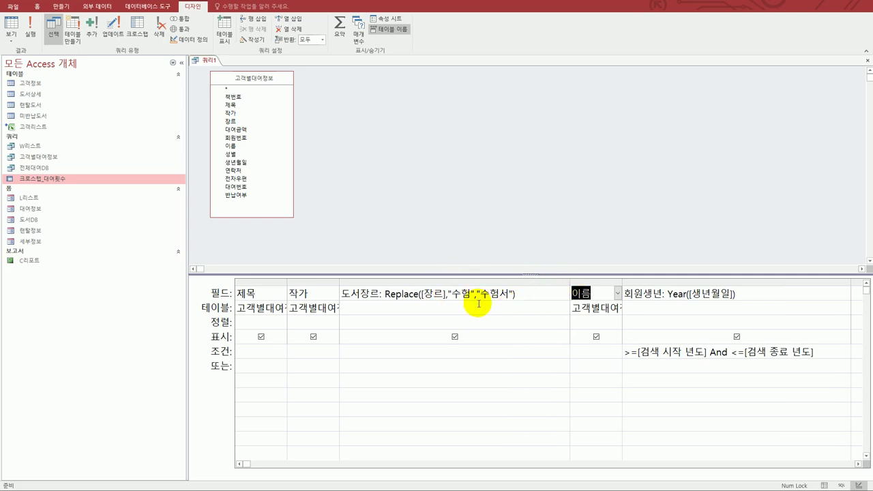
# Step: Run the query with start year 1970 and end year 1979, listing 7 rentals
pyautogui.click(479, 305)
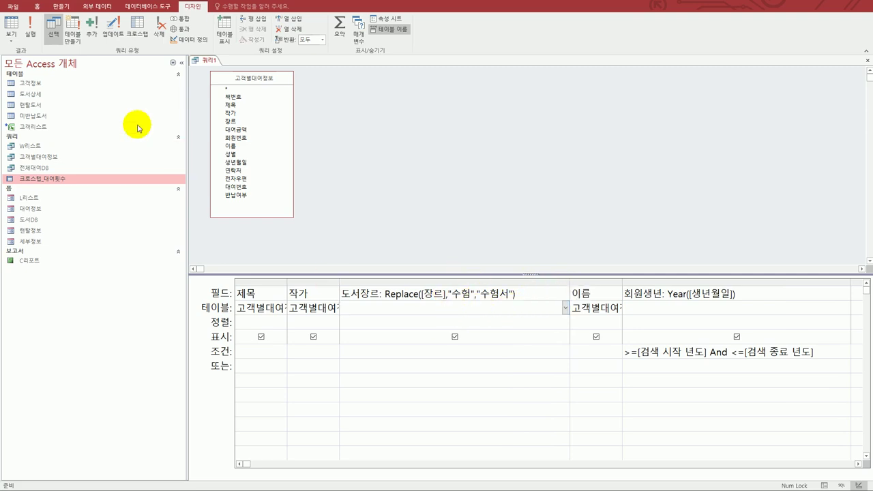
pyautogui.click(11, 27)
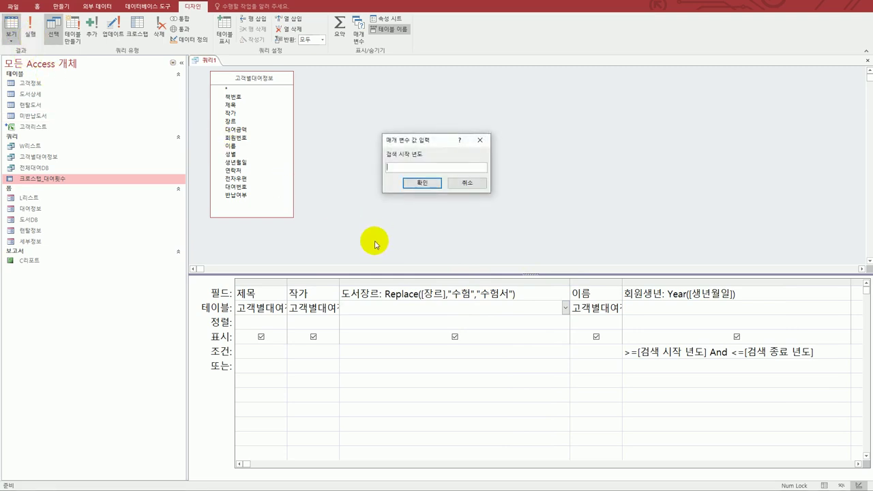
pyautogui.write('1970')
pyautogui.click(418, 183)
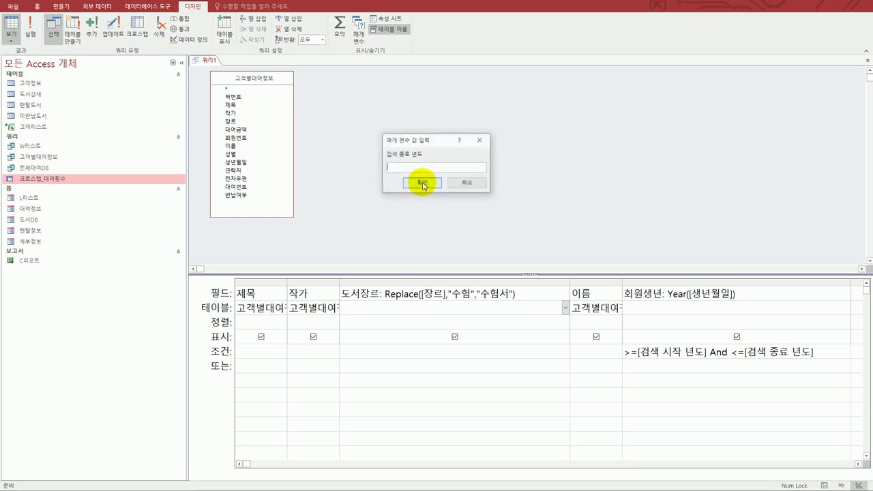
pyautogui.write('1')
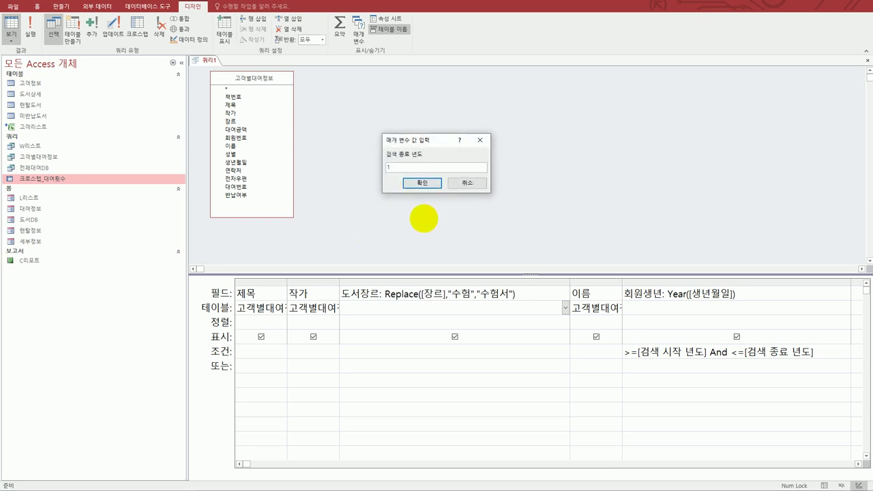
pyautogui.write('979')
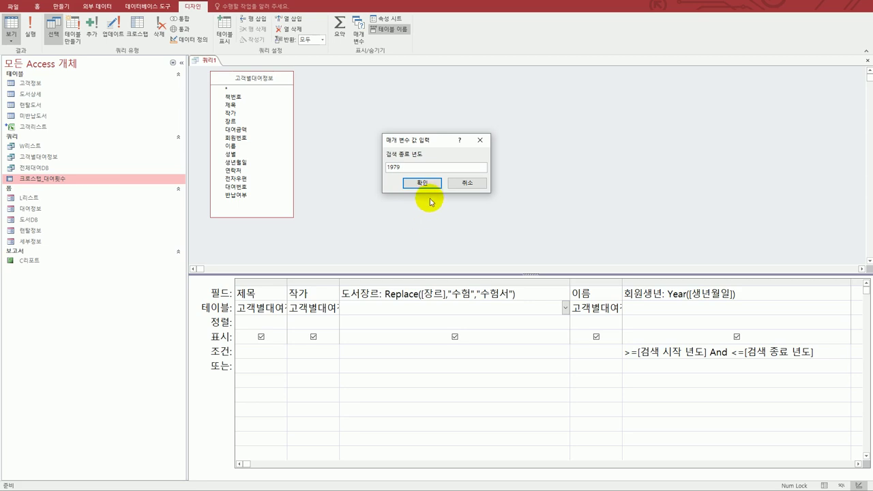
pyautogui.click(431, 190)
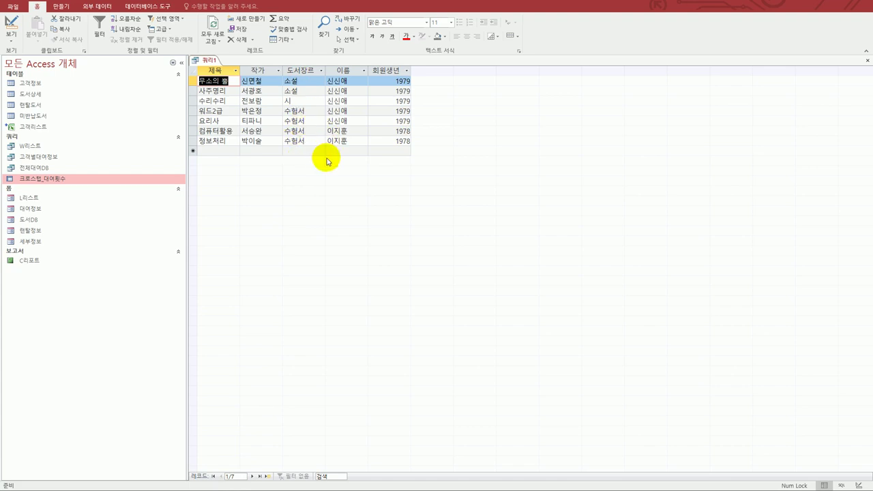
# Step: Close the query and save it as 70년대생도서대여
pyautogui.click(867, 60)
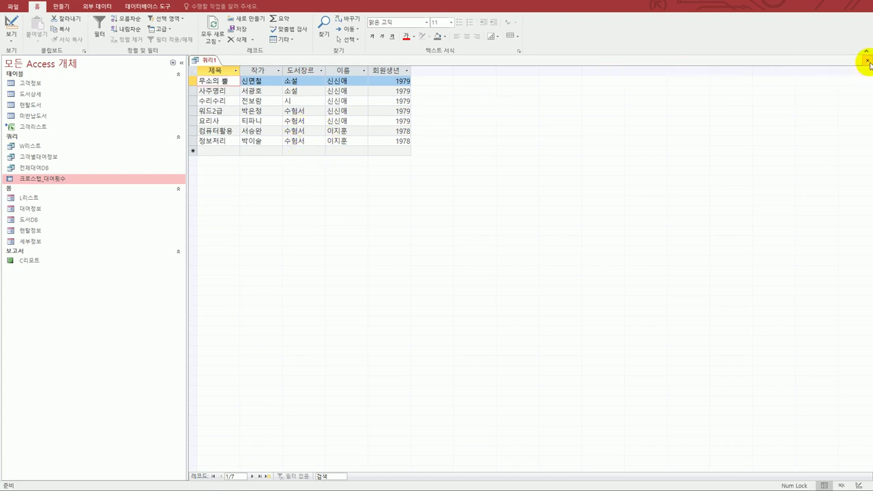
pyautogui.click(516, 361)
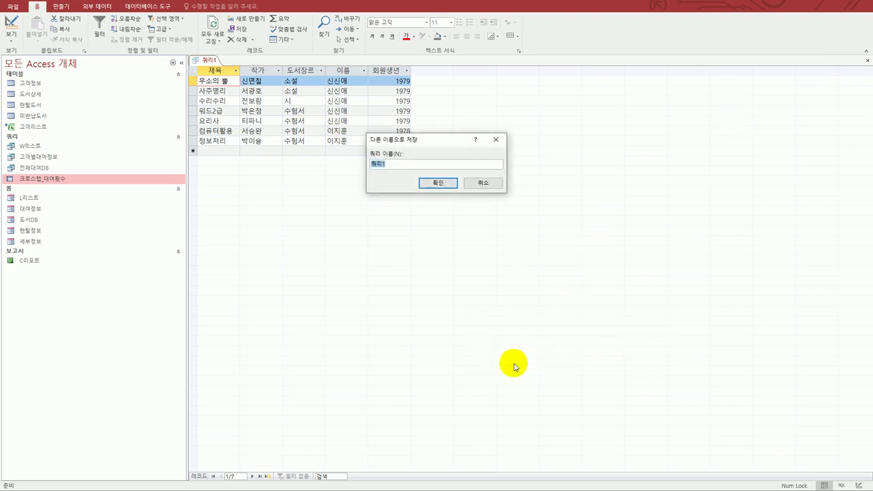
pyautogui.write('70년대생도서대여')
pyautogui.click(440, 183)
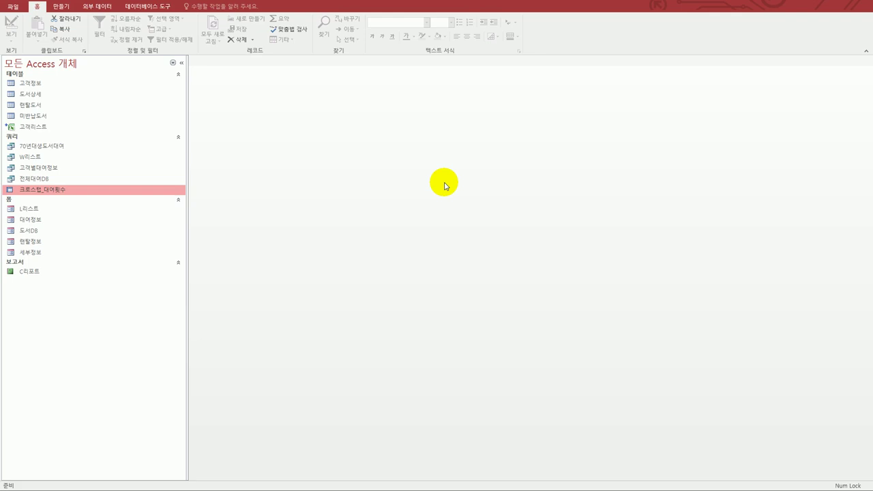
# Step: Start a new query design with the 전체대여DB query as its only data source
pyautogui.click(59, 8)
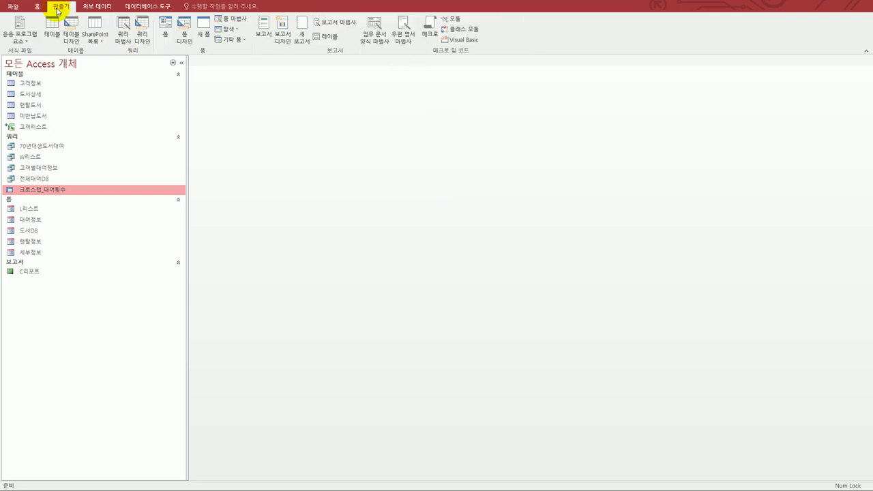
pyautogui.click(141, 34)
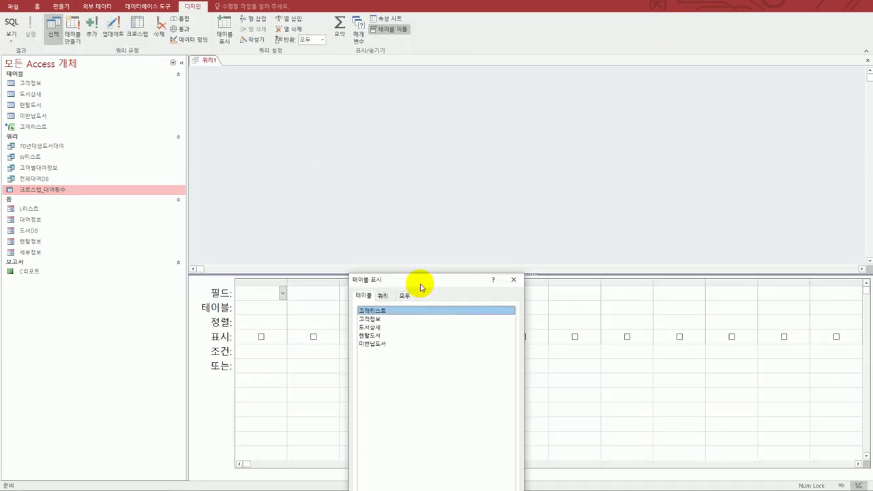
pyautogui.moveTo(422, 285); pyautogui.dragTo(597, 171)
pyautogui.click(560, 182)
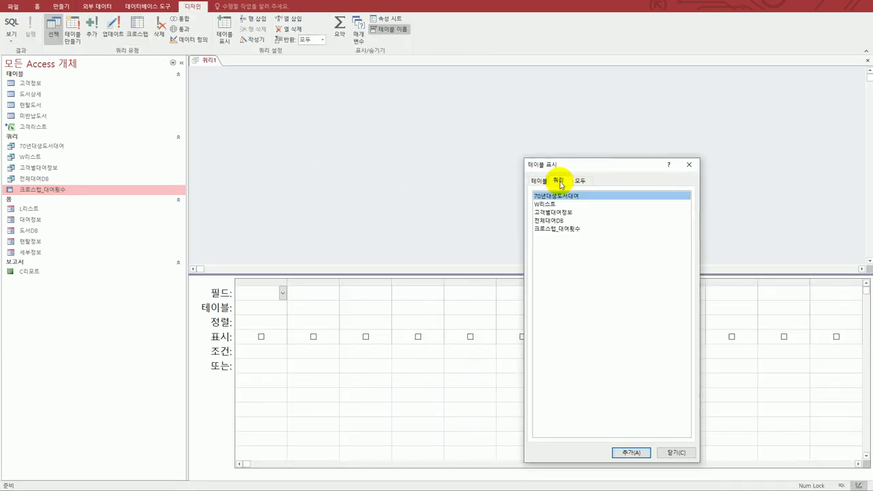
pyautogui.click(567, 221)
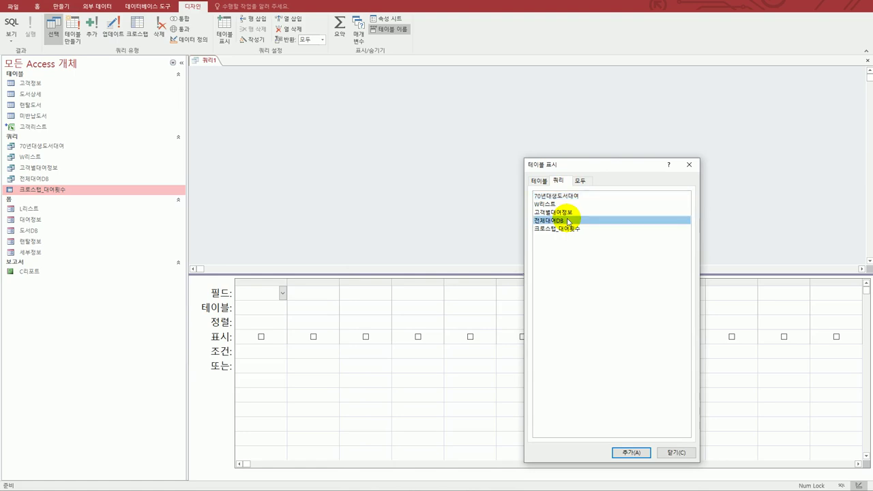
pyautogui.click(627, 452)
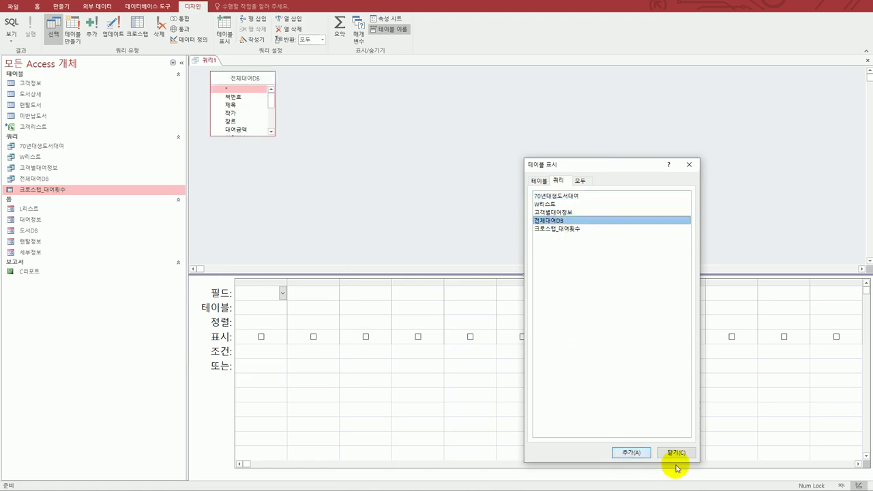
pyautogui.click(680, 454)
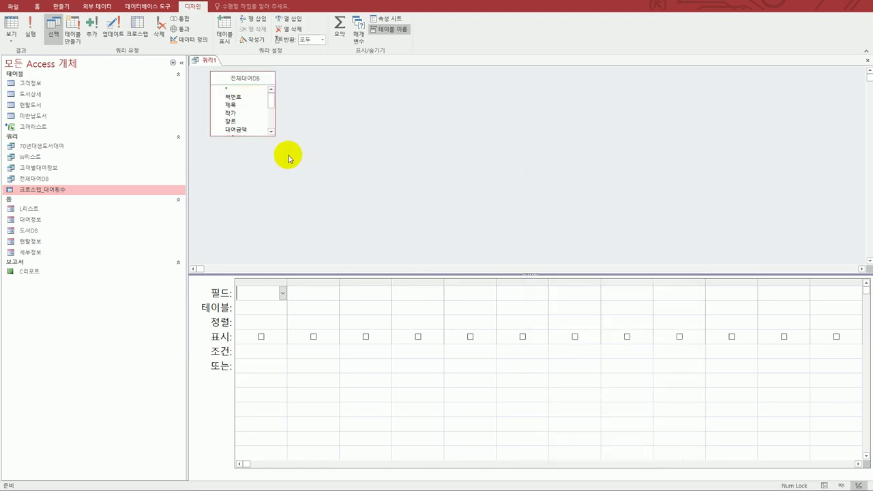
# Step: Add 제목, 장르, 이름, 연락처 and 반납여부 from 전체대여DB to the grid
pyautogui.moveTo(275, 136); pyautogui.dragTo(293, 215)
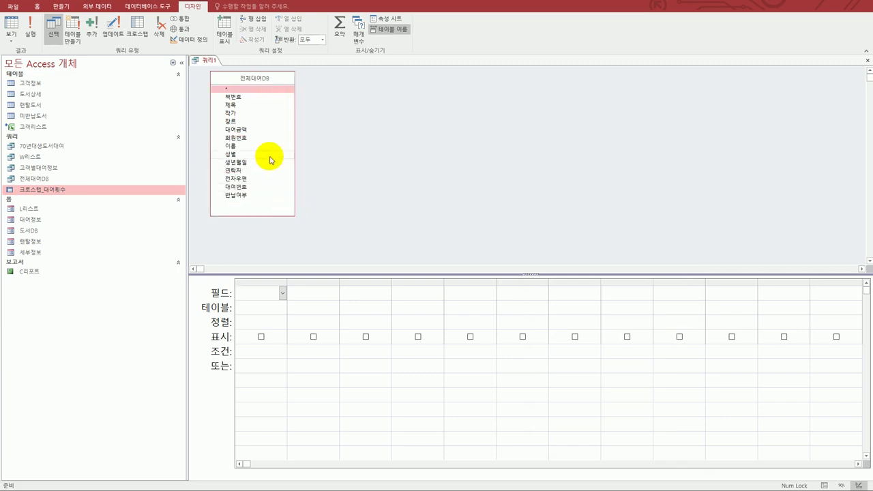
pyautogui.doubleClick(242, 106)
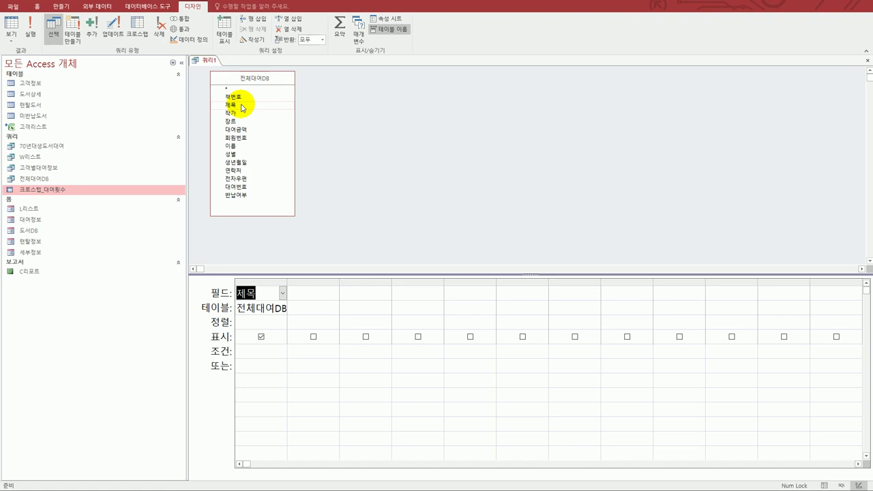
pyautogui.doubleClick(244, 122)
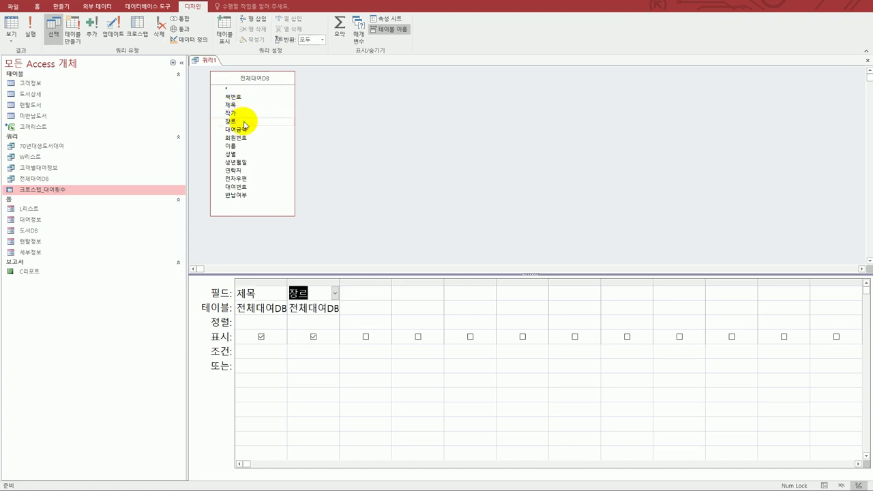
pyautogui.doubleClick(247, 147)
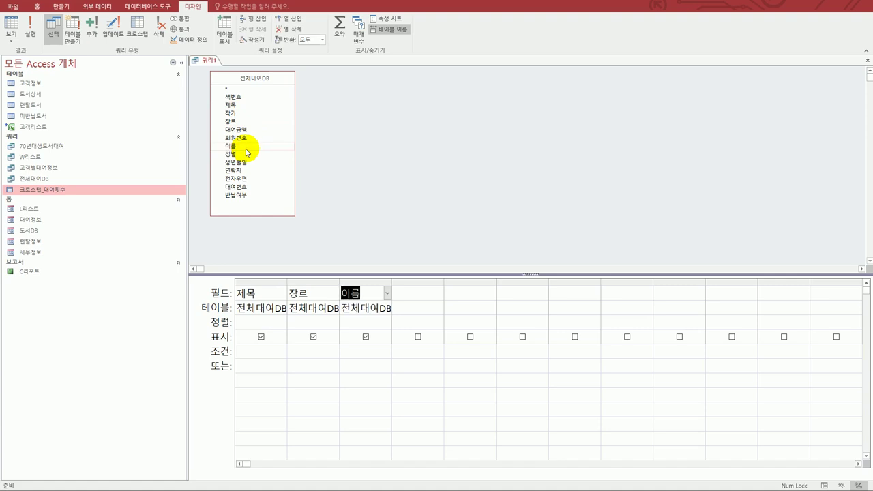
pyautogui.doubleClick(254, 170)
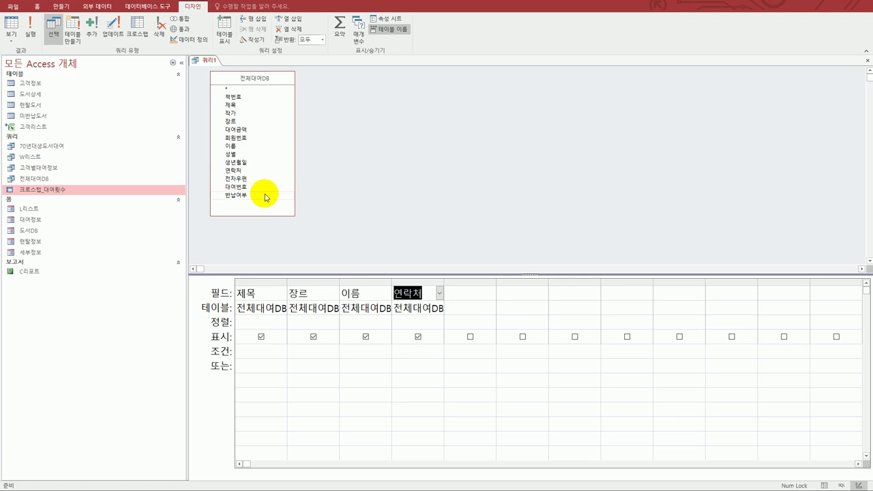
pyautogui.doubleClick(265, 196)
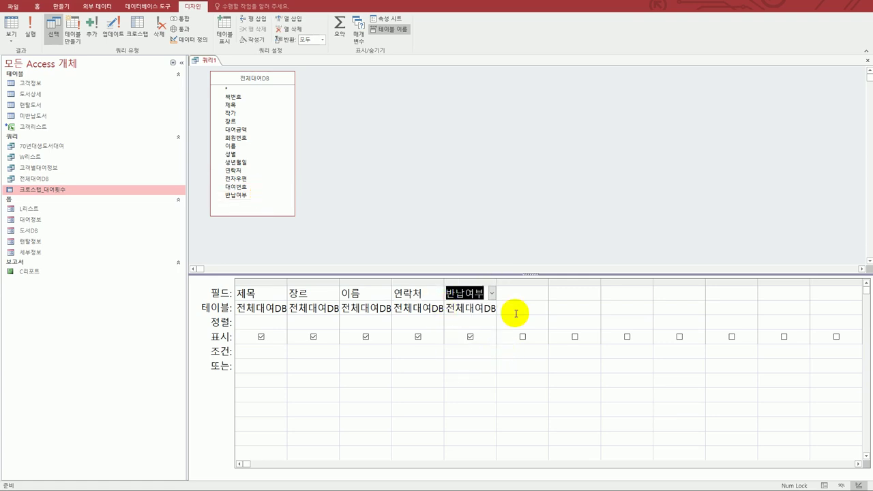
# Step: Hide the 반납여부 column and set its criterion to No
pyautogui.click(470, 337)
pyautogui.click(468, 351)
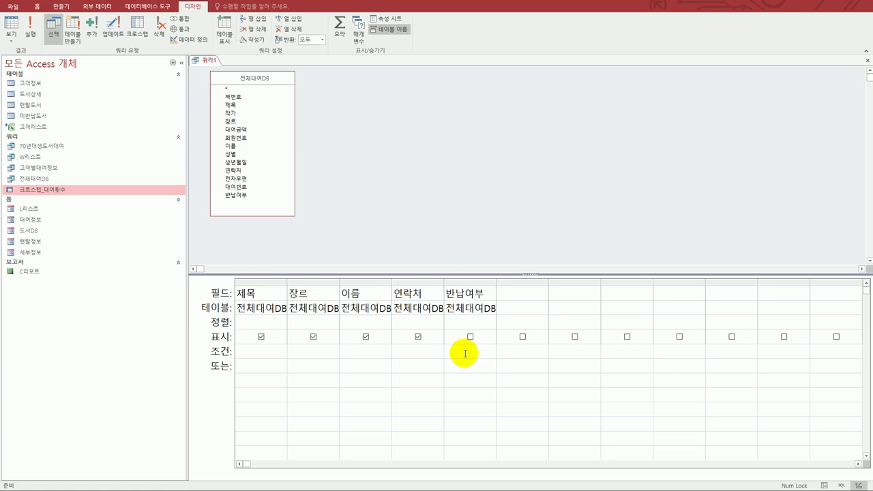
pyautogui.write('ㅜ')
pyautogui.press('BackSpace')
pyautogui.write('no')
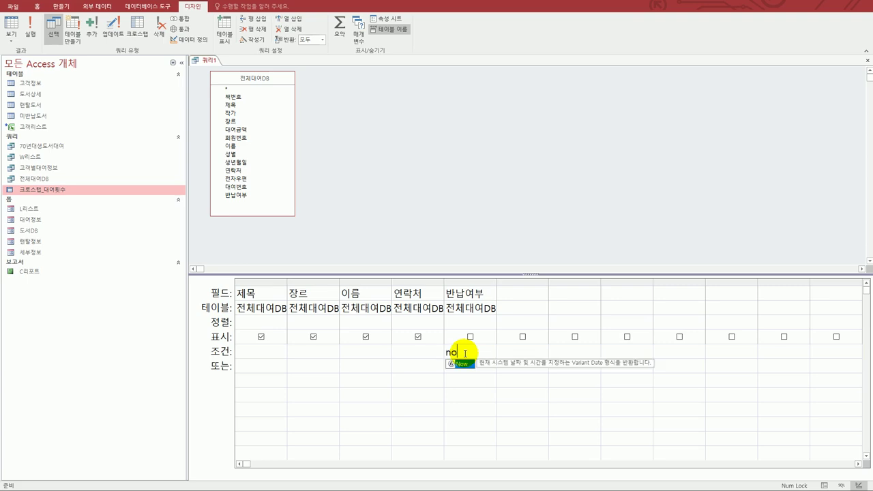
pyautogui.click(472, 407)
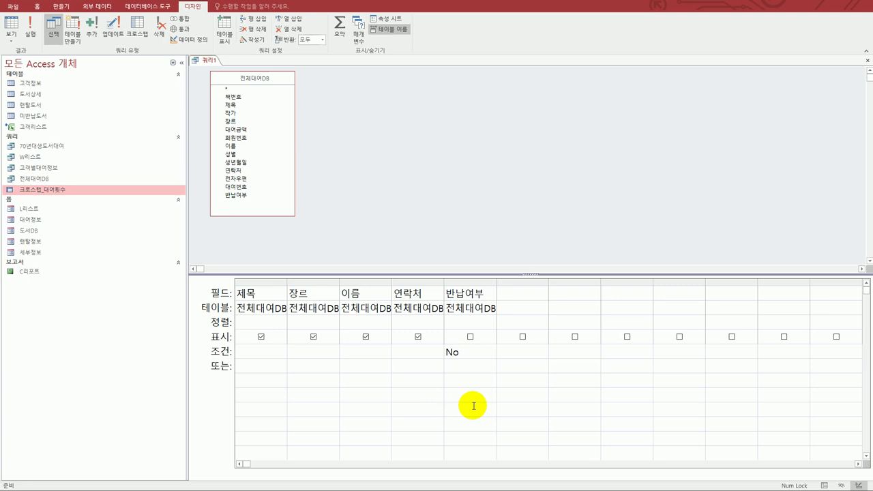
# Step: Make it a make-table query creating table 미반납도서 in the current database
pyautogui.click(74, 38)
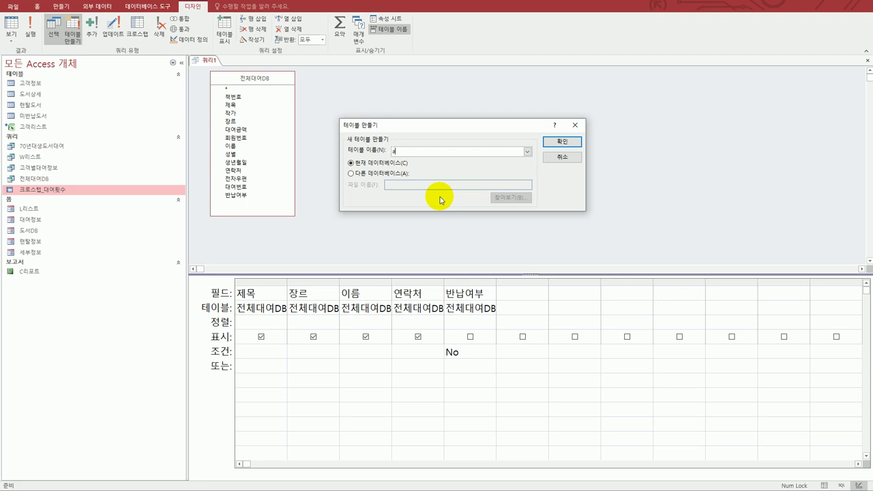
pyautogui.write('미반ㄴ')
pyautogui.write('납도서')
pyautogui.click(551, 146)
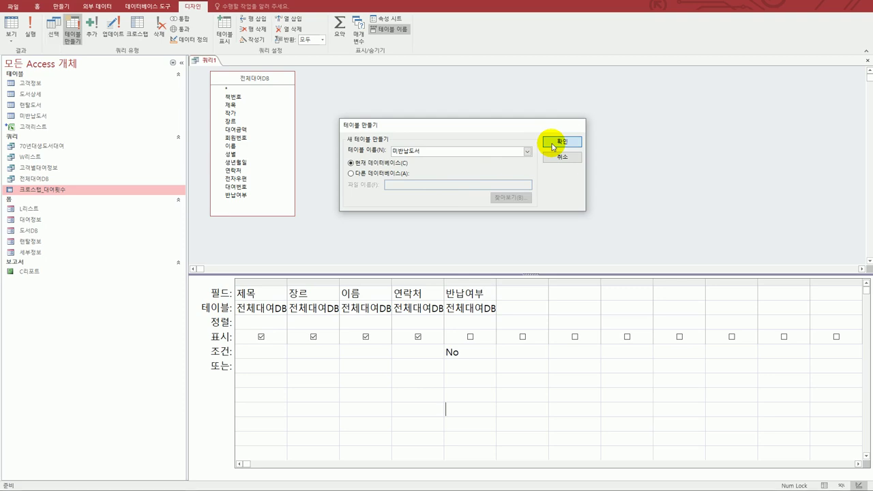
# Step: Close the make-table query design and save it under the name 미반납도서체크
pyautogui.click(866, 60)
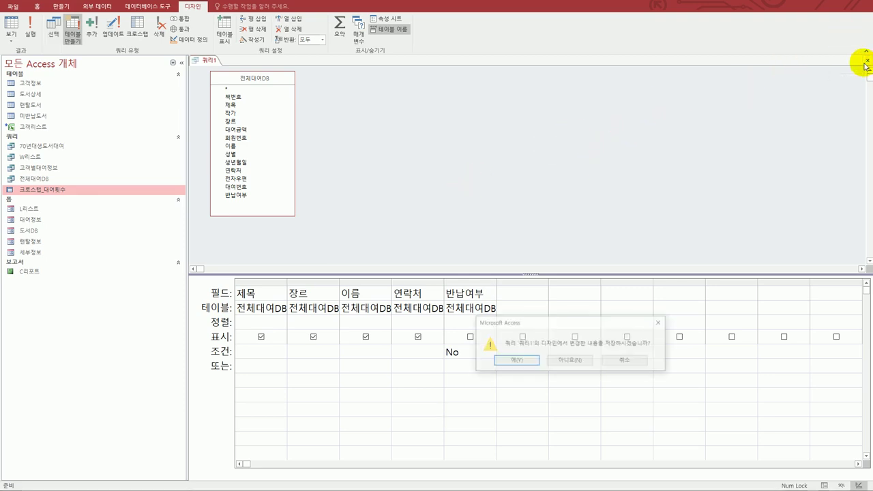
pyautogui.click(528, 365)
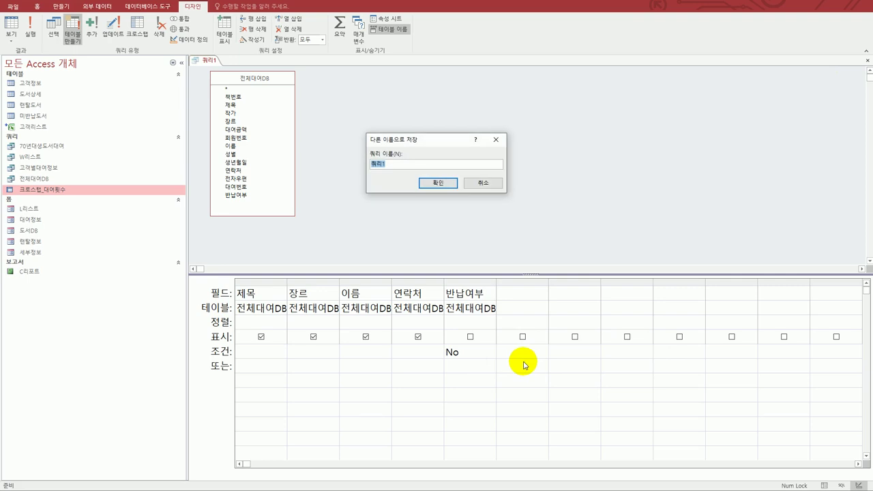
pyautogui.write('미반납ㄷ')
pyautogui.write('도서체크')
pyautogui.click(438, 182)
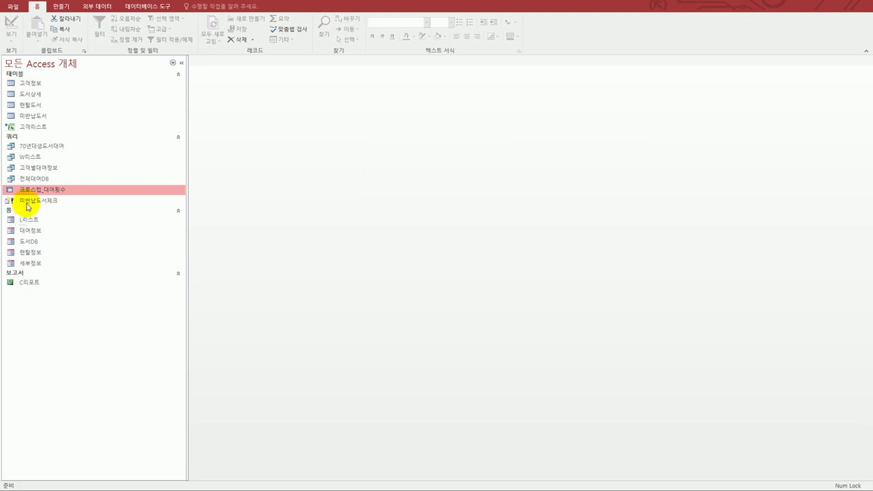
# Step: Run 미반납도서체크, accepting deletion of the old 미반납도서 table and pasting 24 rows
pyautogui.click(26, 202)
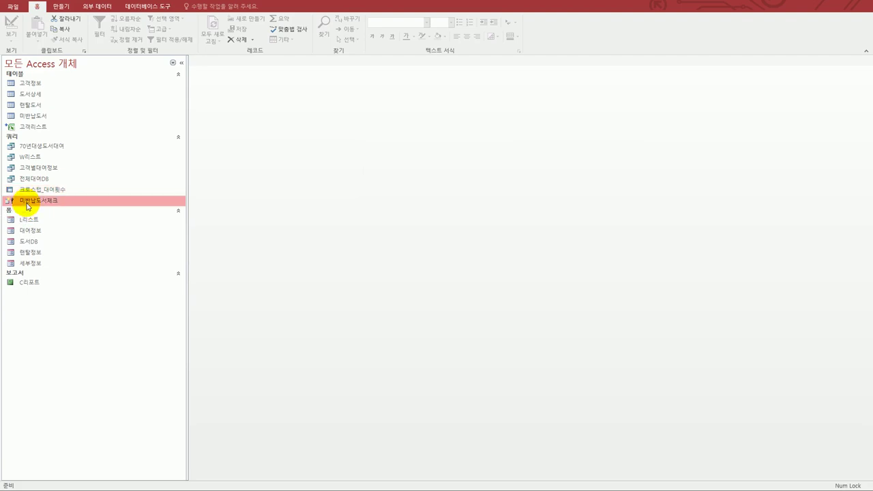
pyautogui.doubleClick(27, 202)
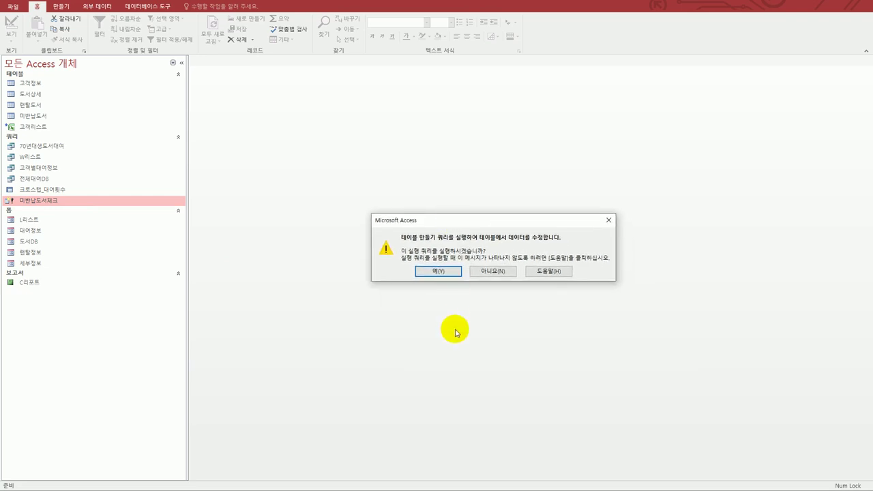
pyautogui.click(447, 274)
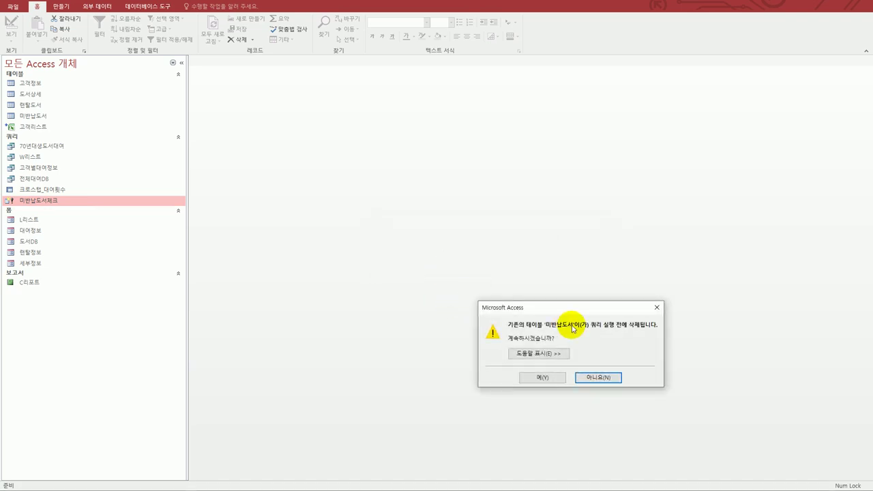
pyautogui.moveTo(574, 310); pyautogui.dragTo(521, 277)
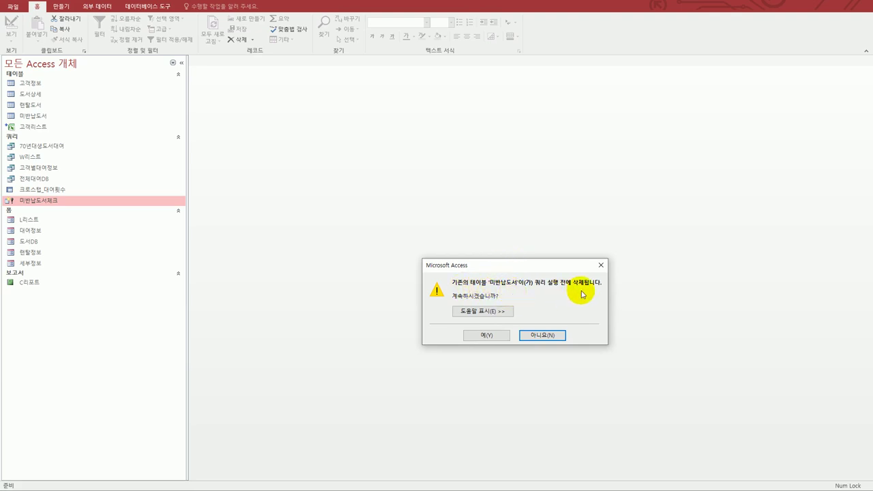
pyautogui.click(487, 334)
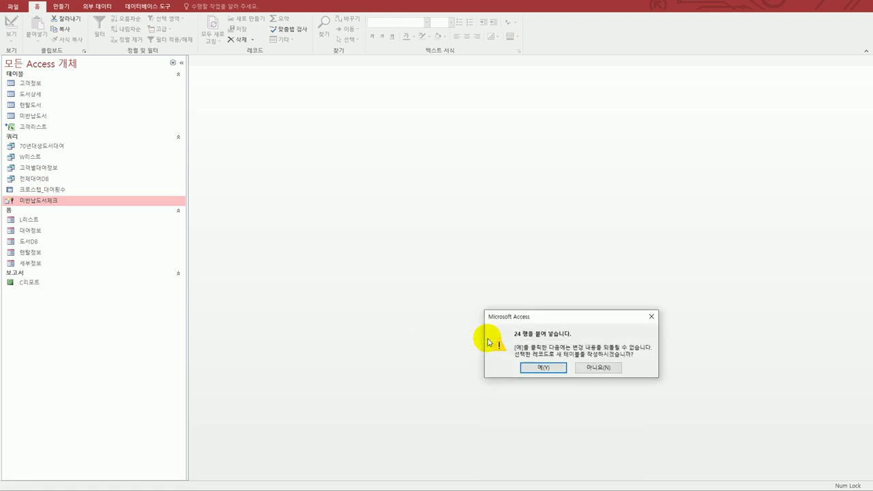
pyautogui.click(533, 369)
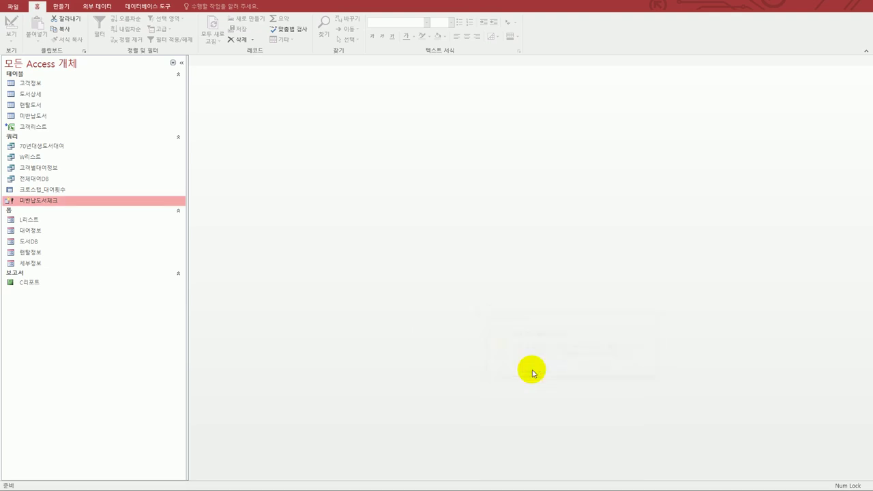
pyautogui.click(34, 117)
pyautogui.doubleClick(34, 118)
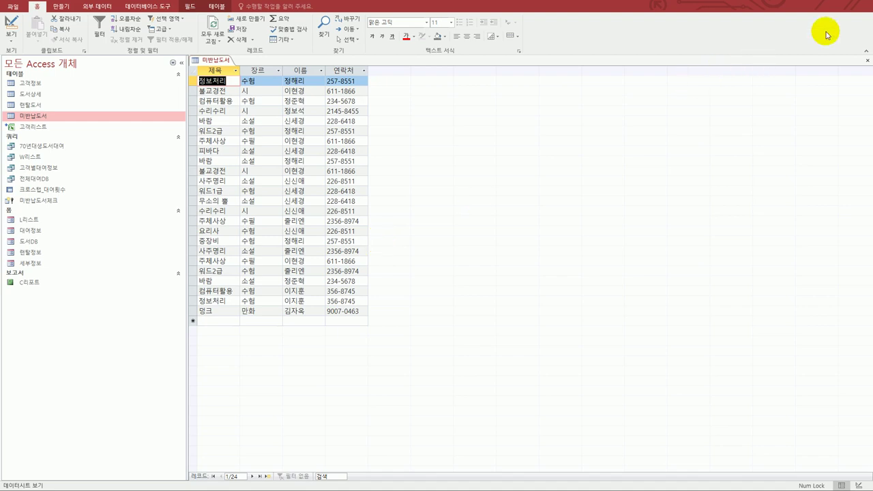
pyautogui.click(868, 60)
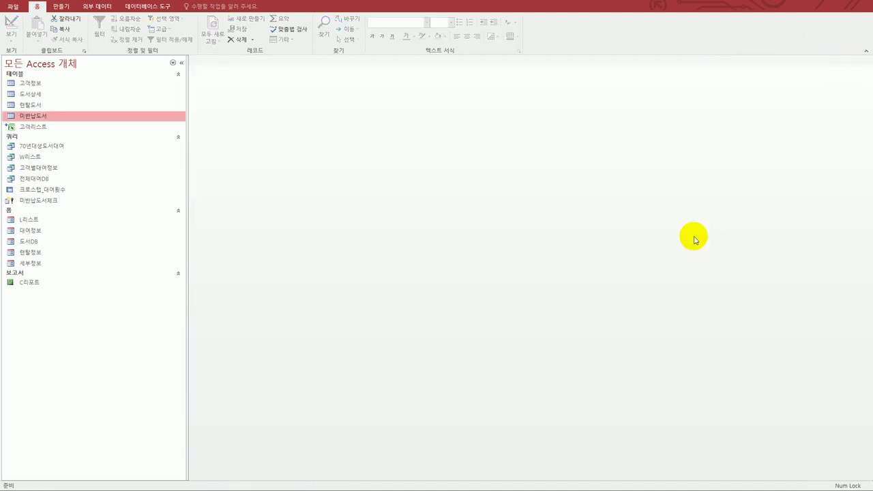